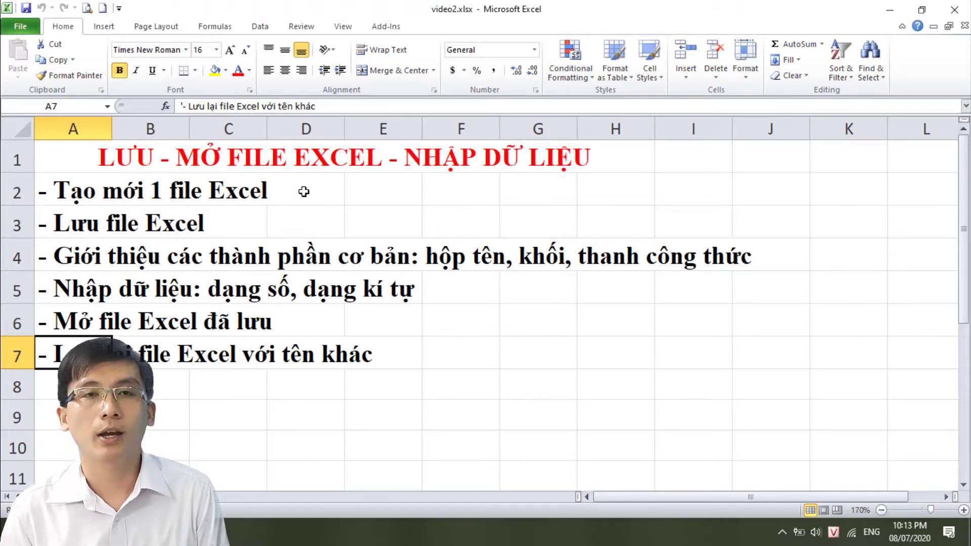
Create a new blank workbook, Book1, from the File tab's New page.
{"action": "left_click", "coordinate": [288, 226]}
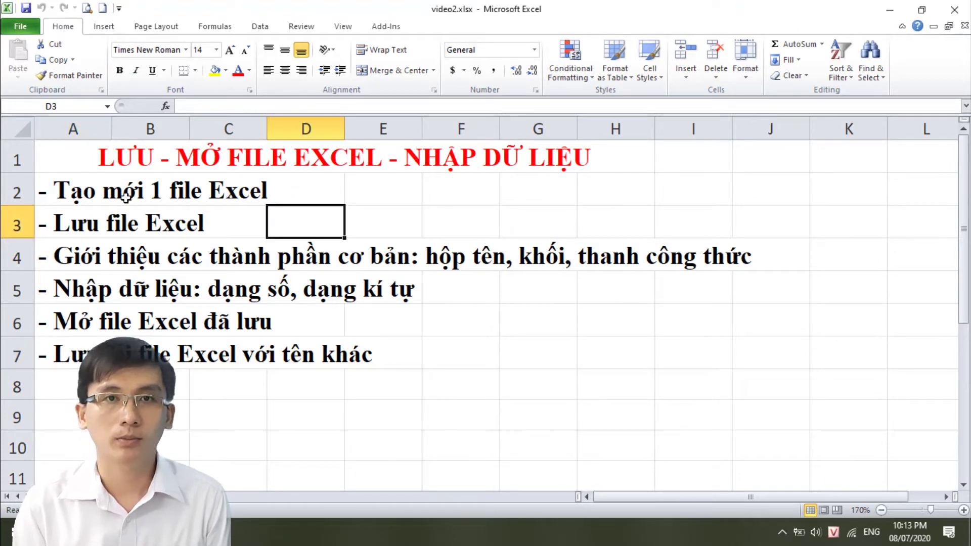
{"action": "left_click", "coordinate": [101, 193]}
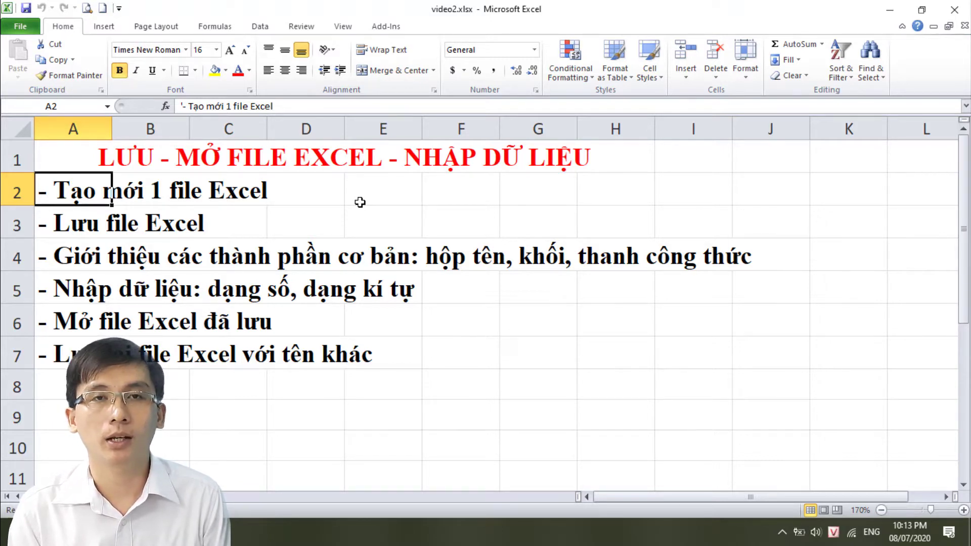
{"action": "left_click", "coordinate": [20, 27]}
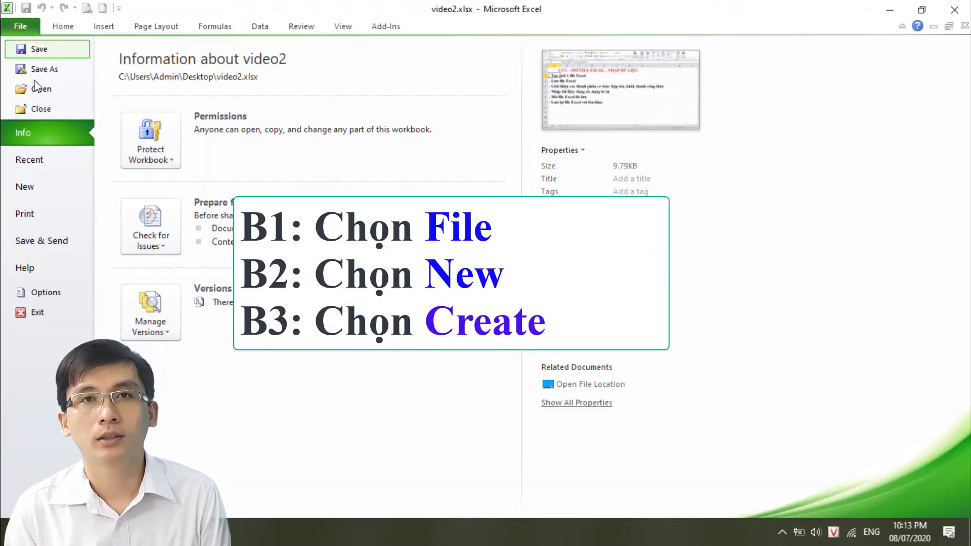
{"action": "left_click", "coordinate": [36, 191]}
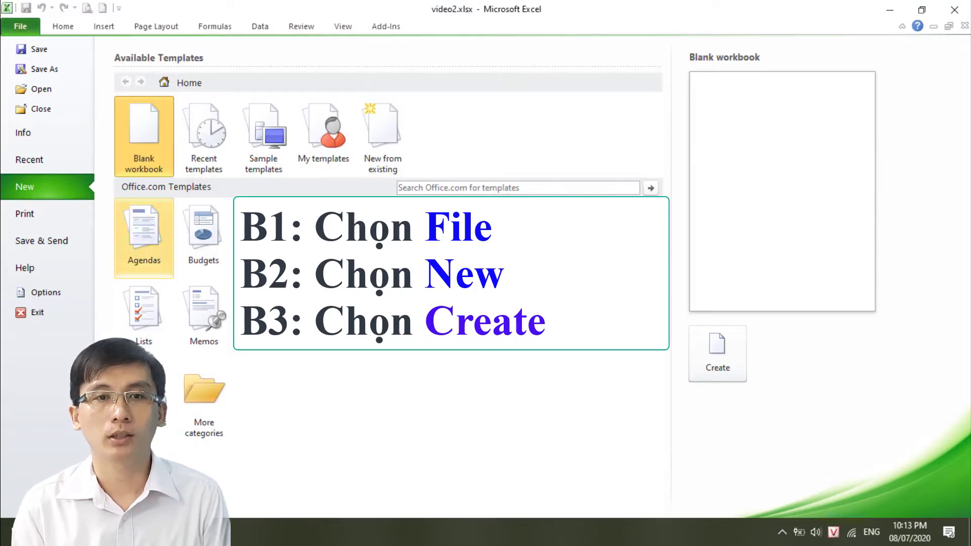
{"action": "left_click", "coordinate": [744, 372]}
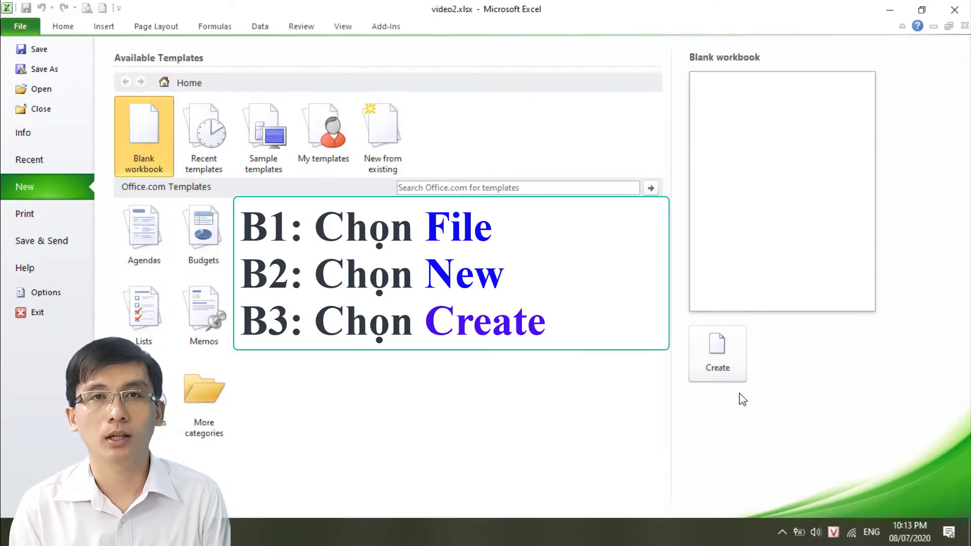
{"action": "left_click", "coordinate": [727, 353]}
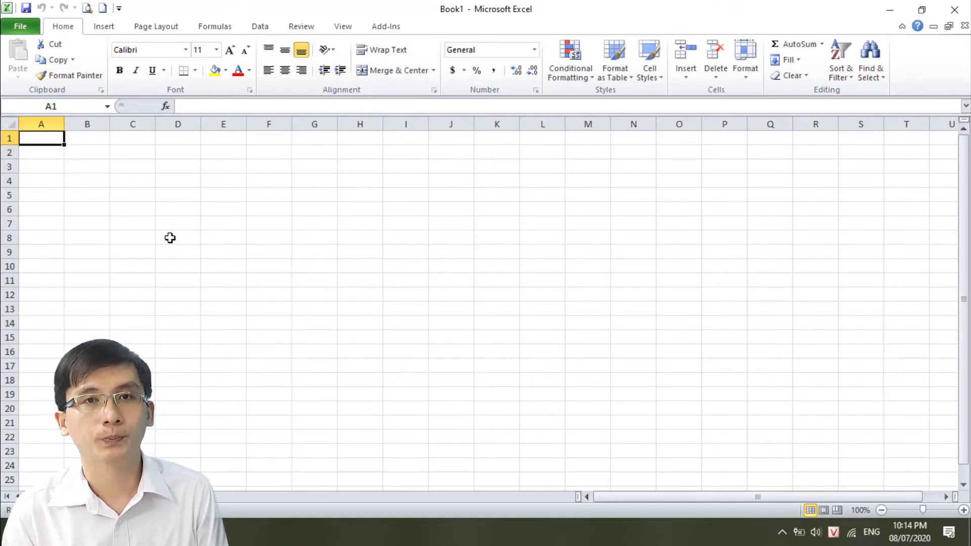
Open the Save As dialog for Book1, with Book1.xlsx proposed in Documents.
{"action": "left_click", "coordinate": [23, 28]}
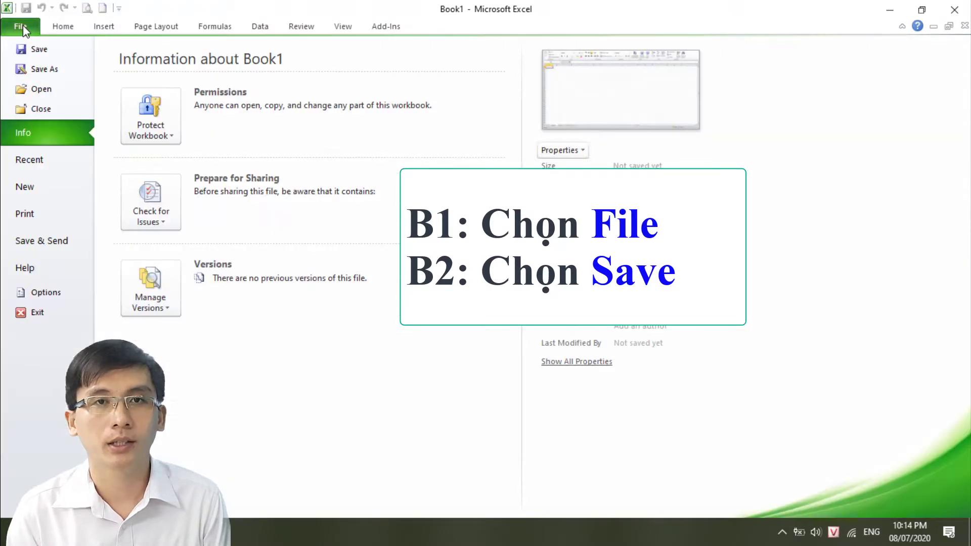
{"action": "left_click", "coordinate": [39, 50]}
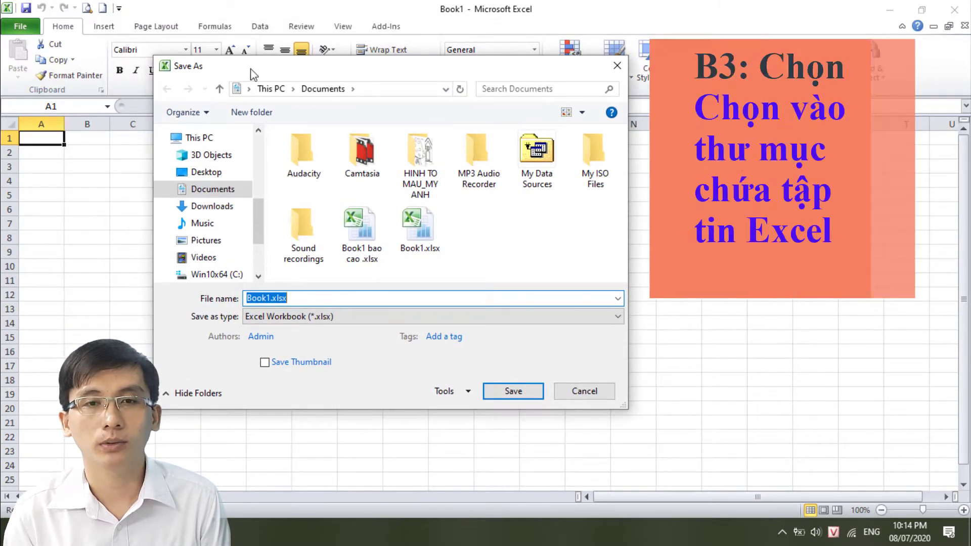
{"action": "left_click_drag", "start_coordinate": [392, 76], "coordinate": [408, 75]}
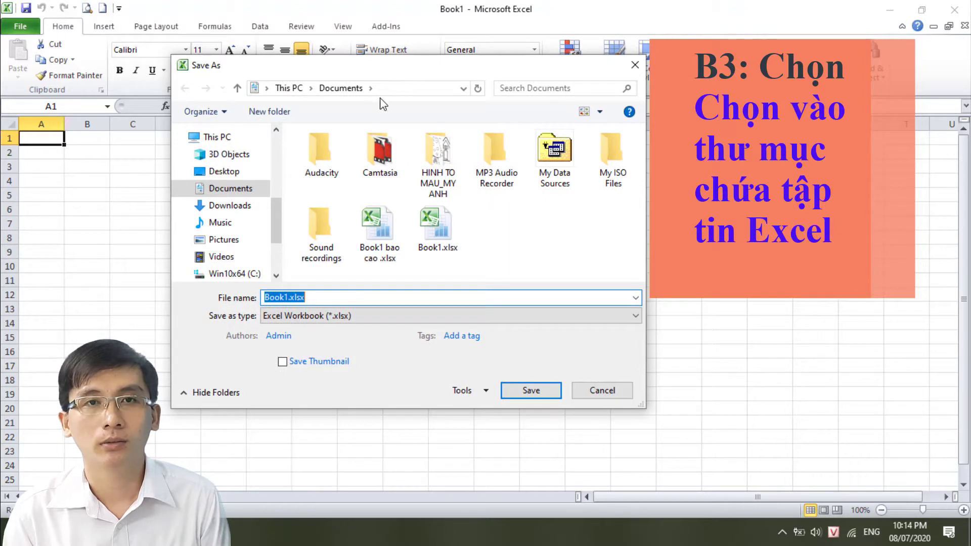
{"action": "left_click_drag", "start_coordinate": [276, 205], "coordinate": [279, 235]}
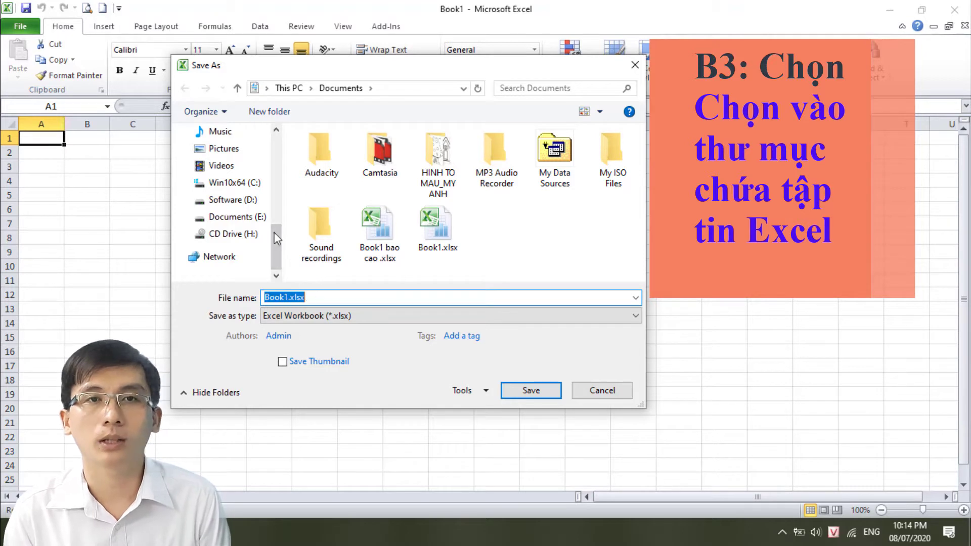
{"action": "mouse_move", "coordinate": [227, 200]}
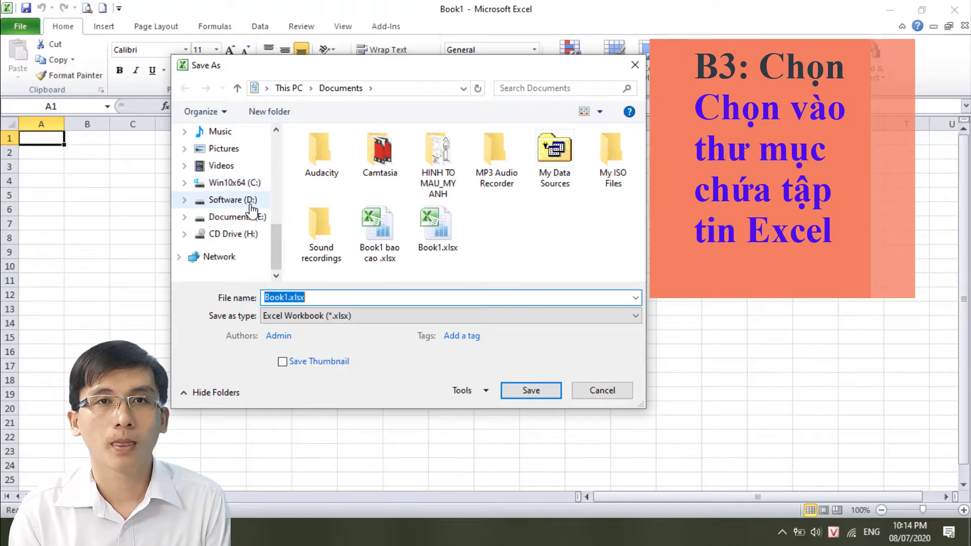
Browse to the Software (D:) drive and pick its Excel 2010 folder.
{"action": "left_click", "coordinate": [246, 202]}
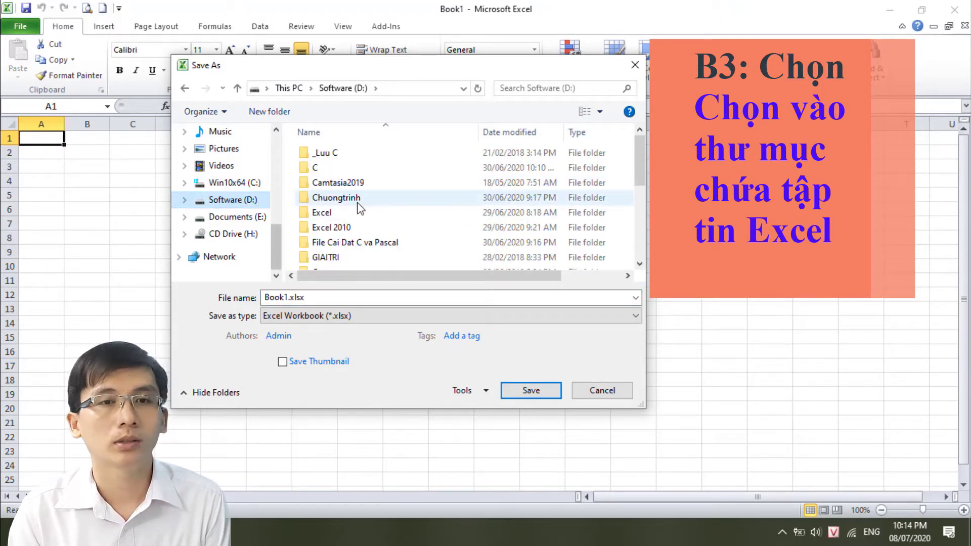
{"action": "mouse_move", "coordinate": [332, 227]}
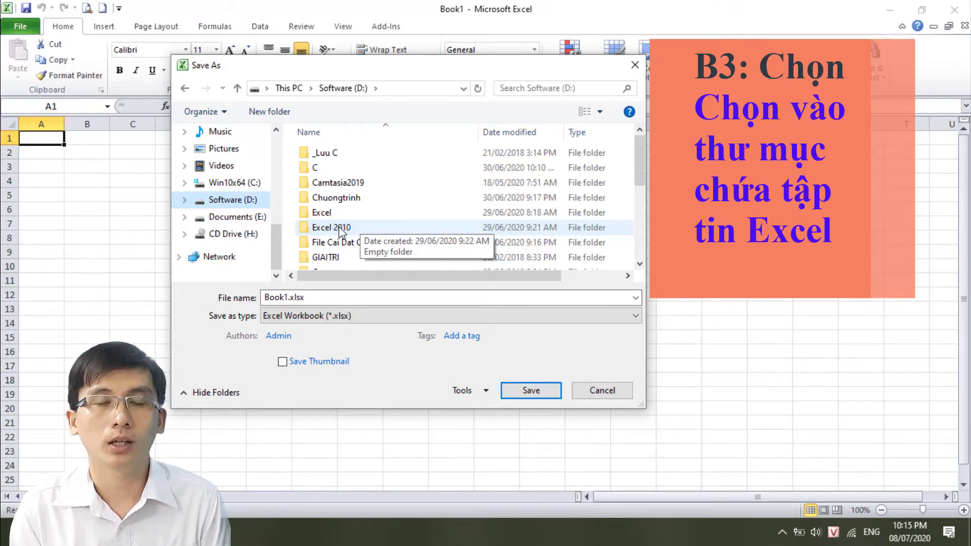
{"action": "left_click", "coordinate": [339, 231]}
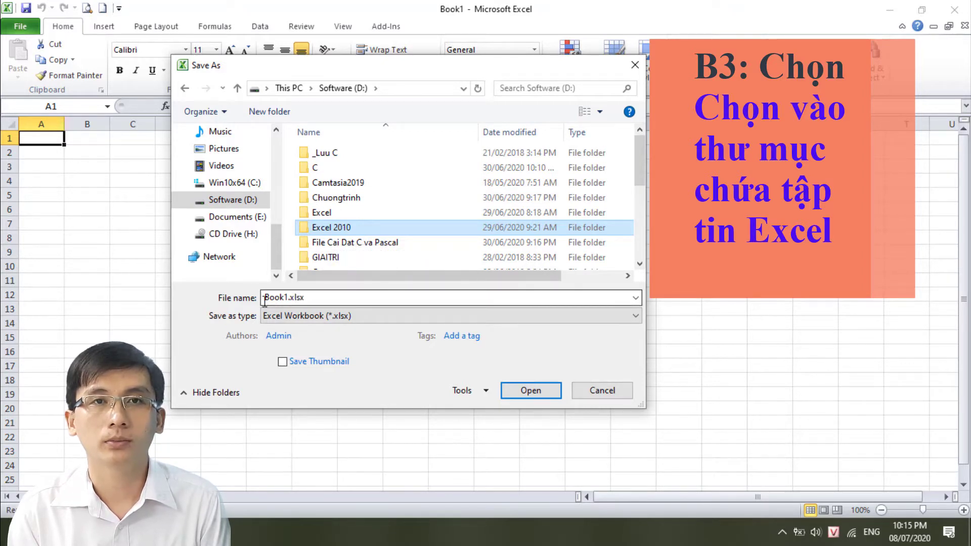
{"action": "left_click", "coordinate": [309, 296]}
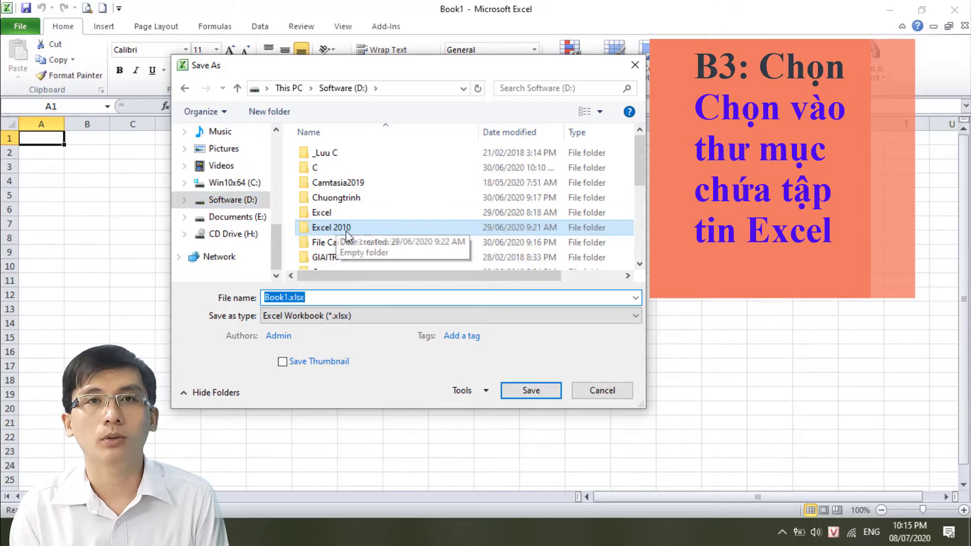
{"action": "mouse_move", "coordinate": [332, 228]}
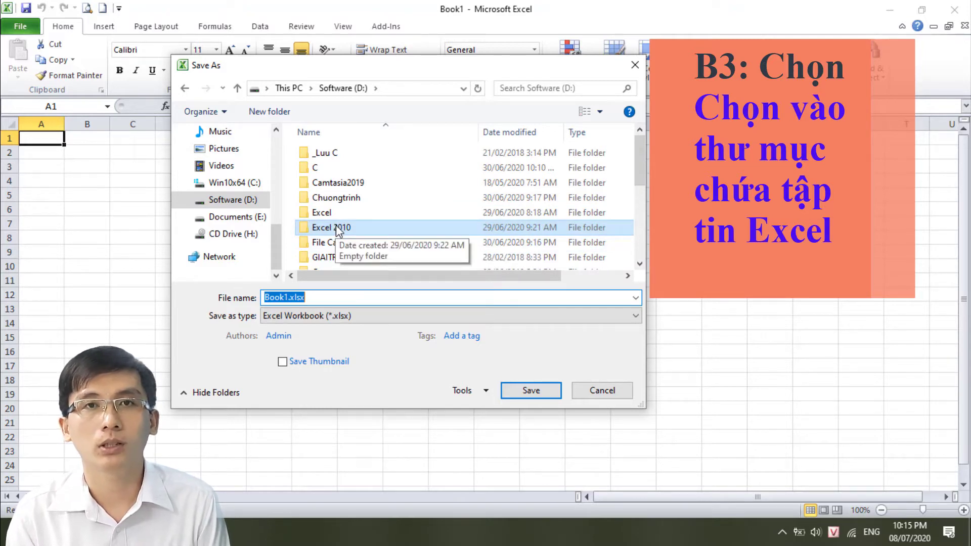
Enter the Excel 2010 folder and select the Book1.xlsx file name for replacing.
{"action": "double_click", "coordinate": [338, 229]}
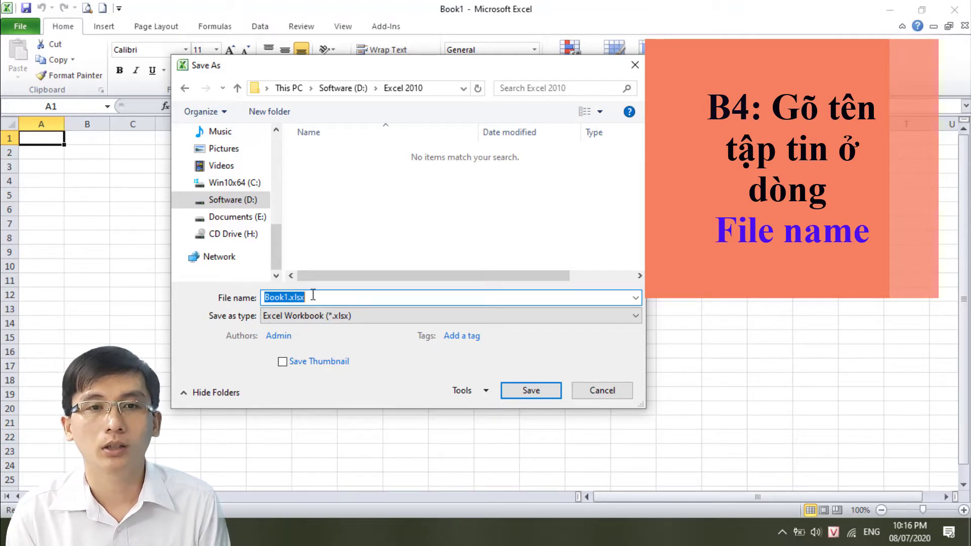
{"action": "left_click", "coordinate": [305, 298]}
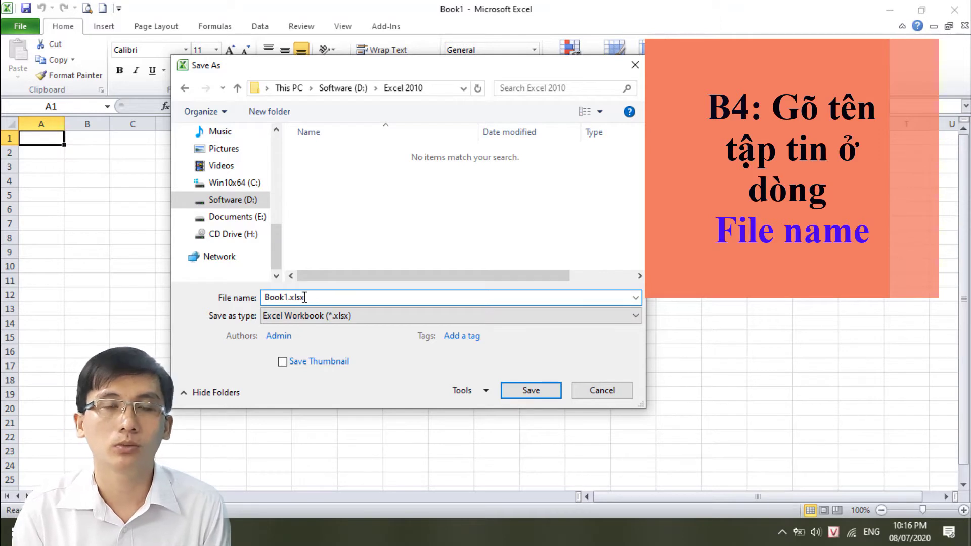
{"action": "double_click", "coordinate": [324, 297]}
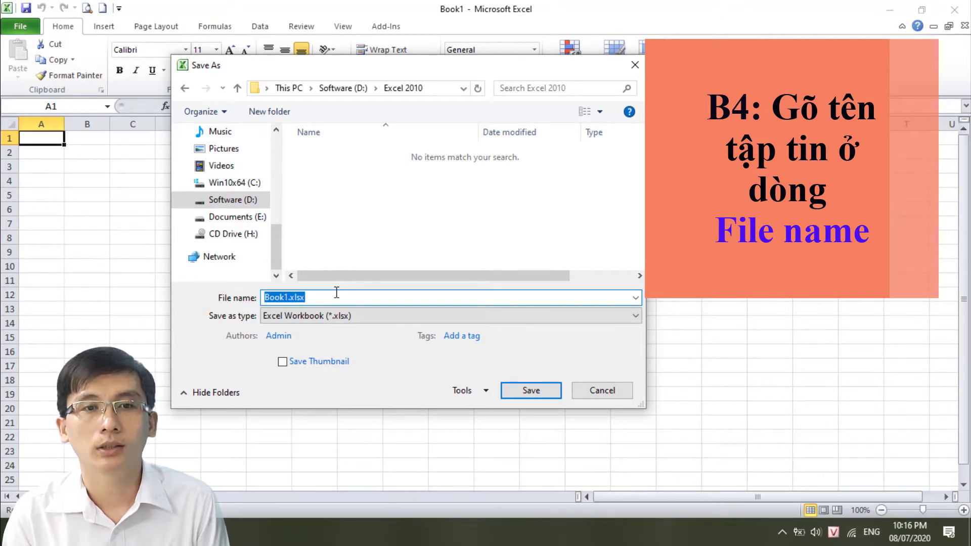
Name the file 'Danh sach lop em' and save it as Danh sach lop em.xlsx.
{"action": "type", "text": "Danh sach"}
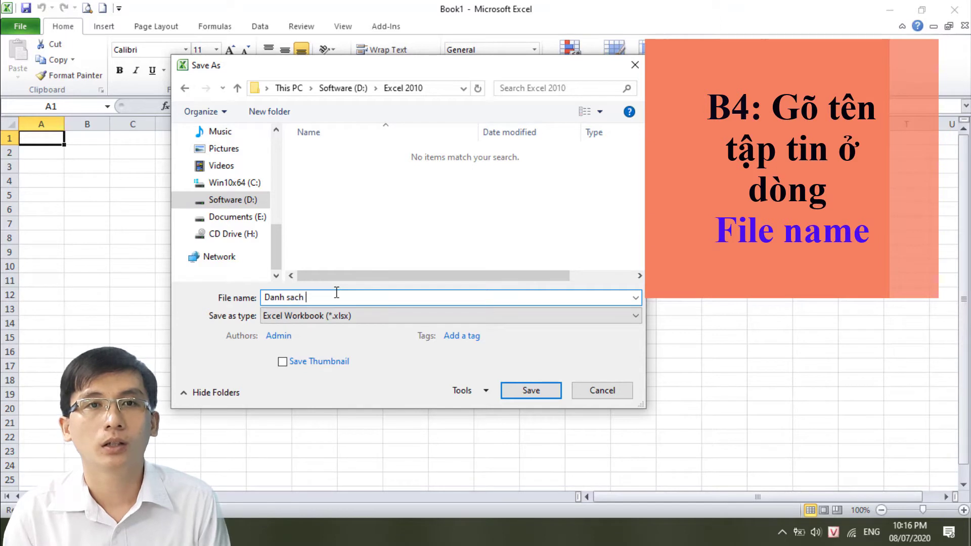
{"action": "type", "text": " k"}
{"action": "type", "text": "lop em"}
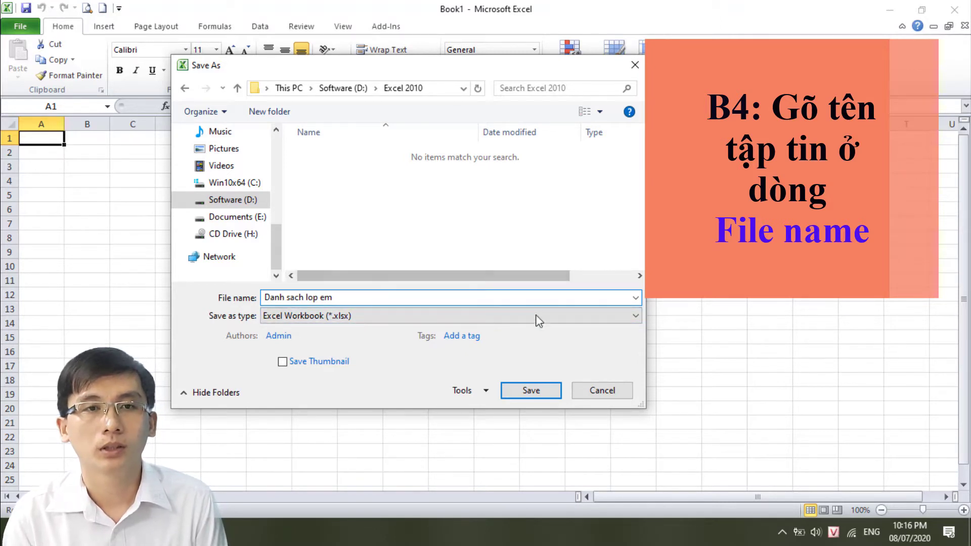
{"action": "left_click", "coordinate": [538, 395]}
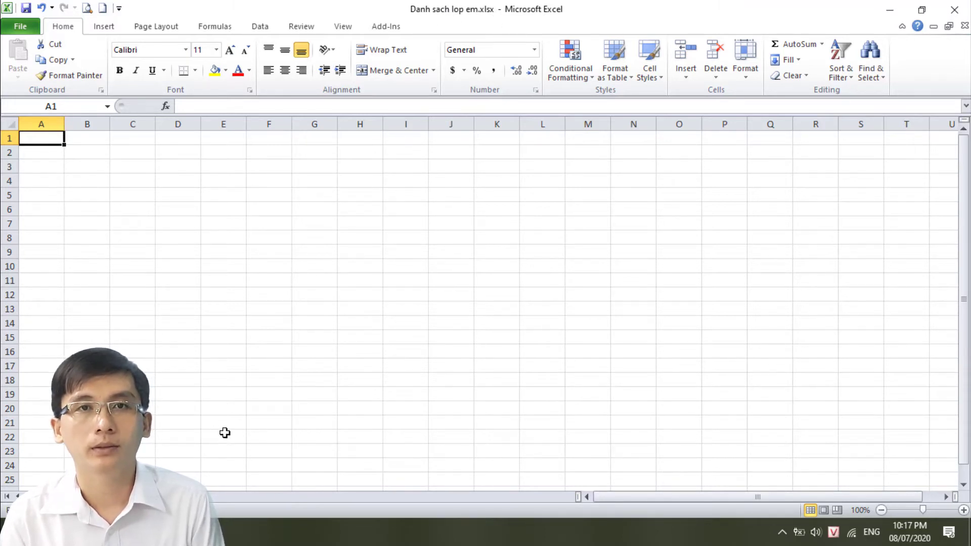
{"action": "left_click", "coordinate": [81, 446]}
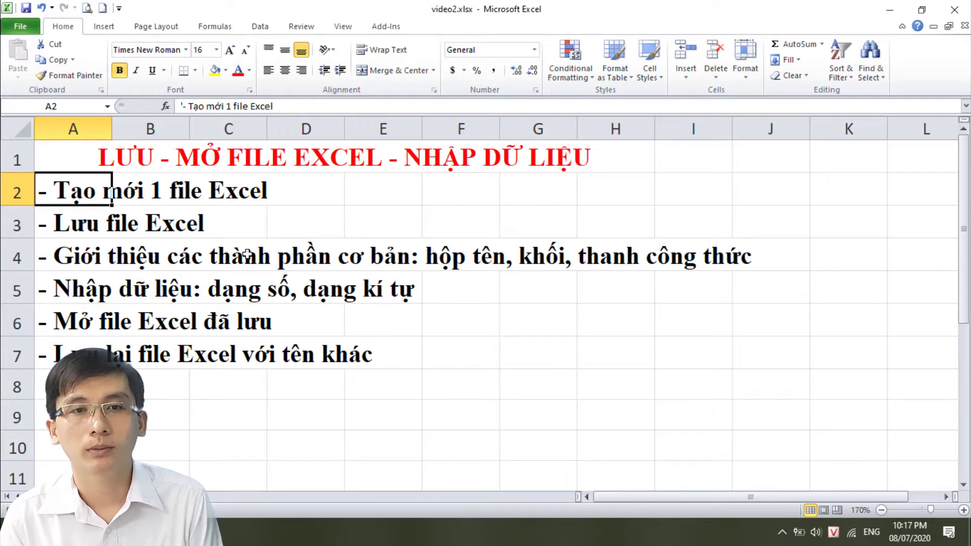
{"action": "left_click", "coordinate": [17, 258]}
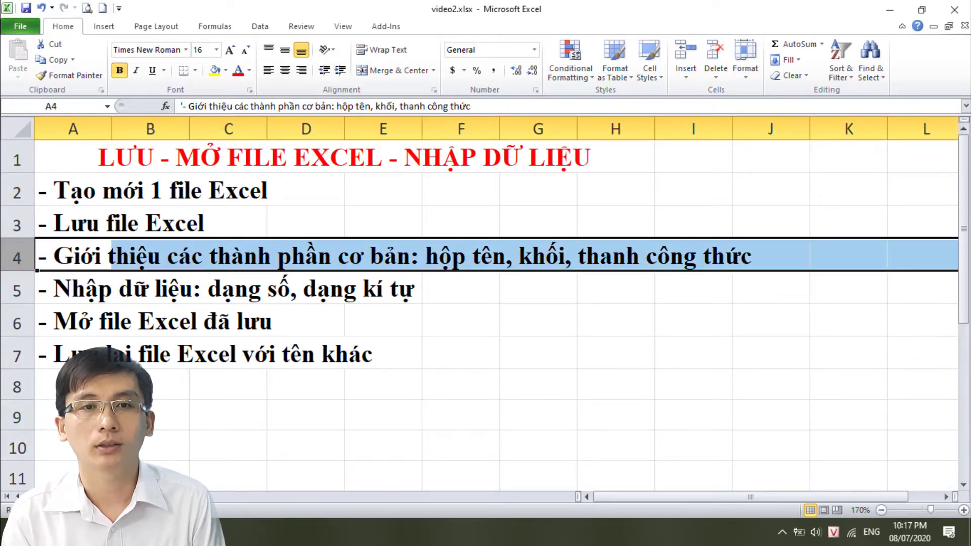
{"action": "left_click", "coordinate": [233, 456]}
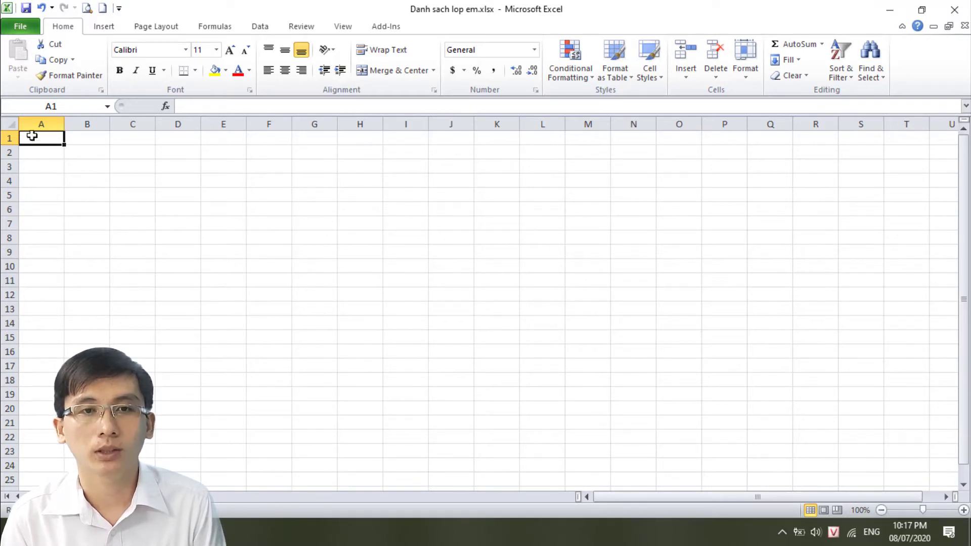
{"action": "left_click", "coordinate": [11, 126]}
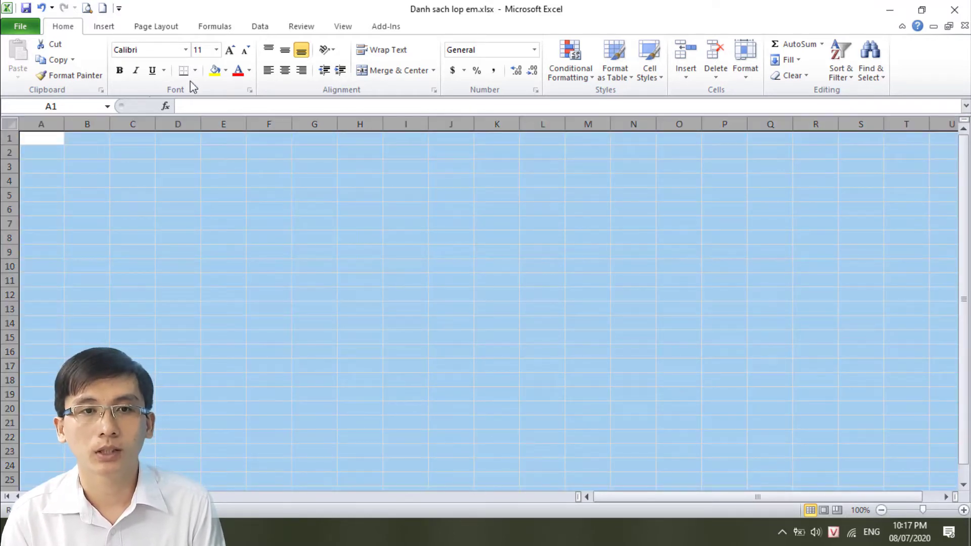
{"action": "left_click", "coordinate": [186, 50]}
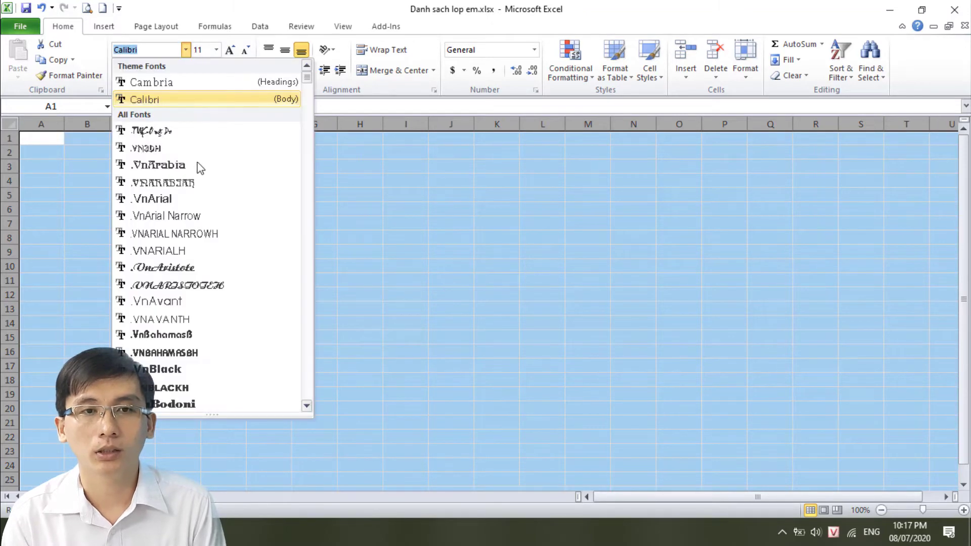
{"action": "type", "text": "Ti"}
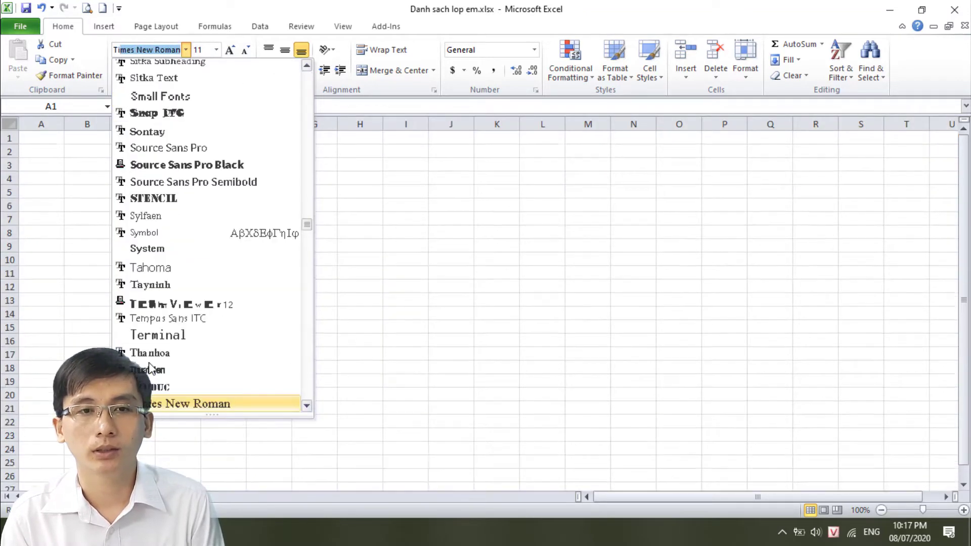
{"action": "type", "text": "m"}
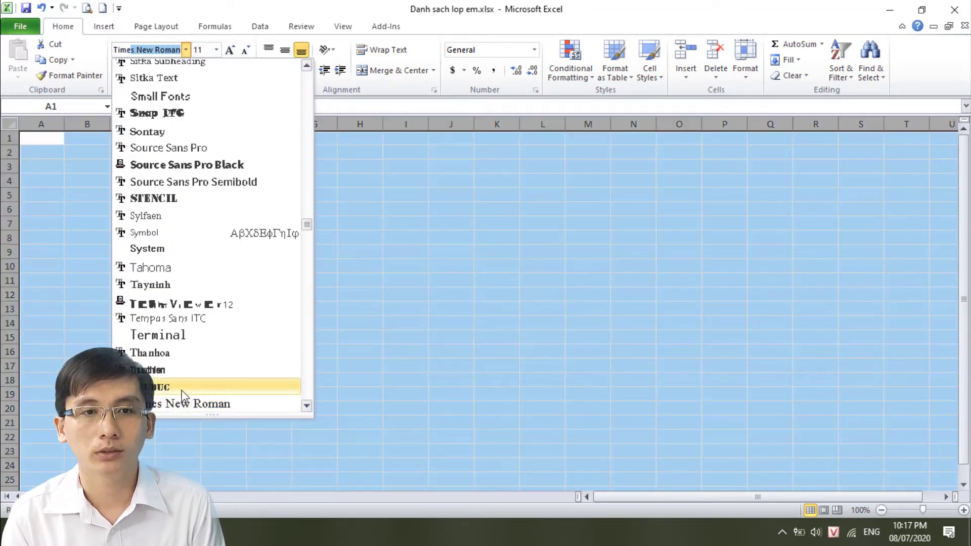
{"action": "left_click", "coordinate": [191, 404]}
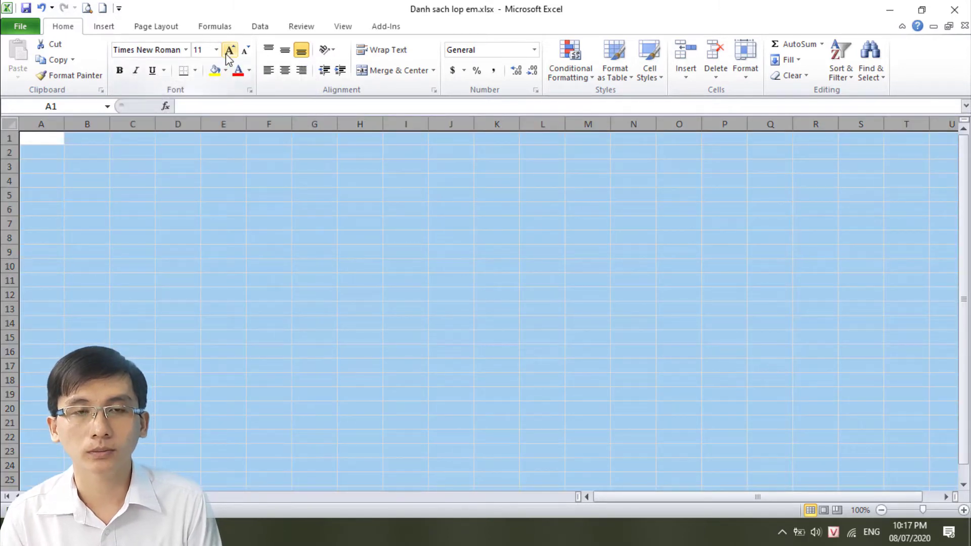
{"action": "left_click", "coordinate": [201, 50]}
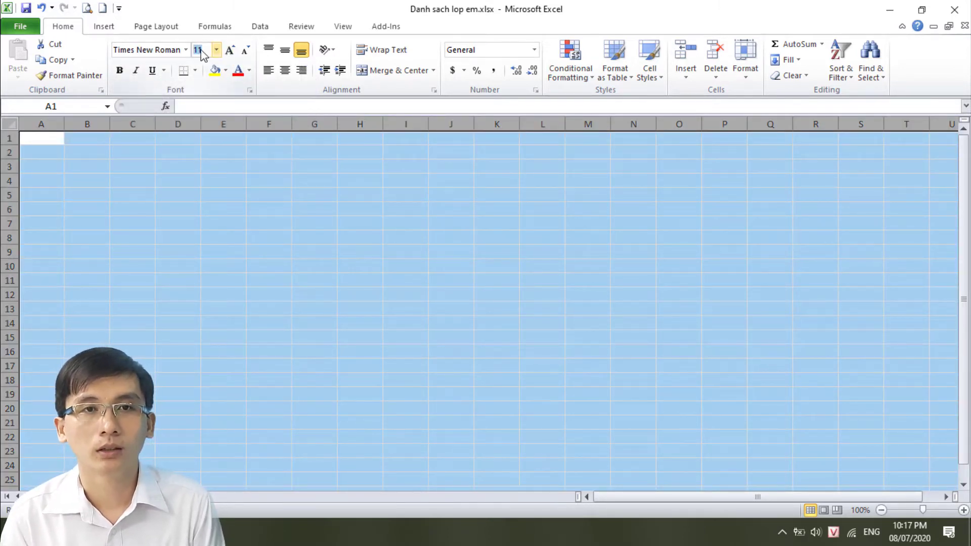
{"action": "type", "text": "12"}
{"action": "key", "text": "Return"}
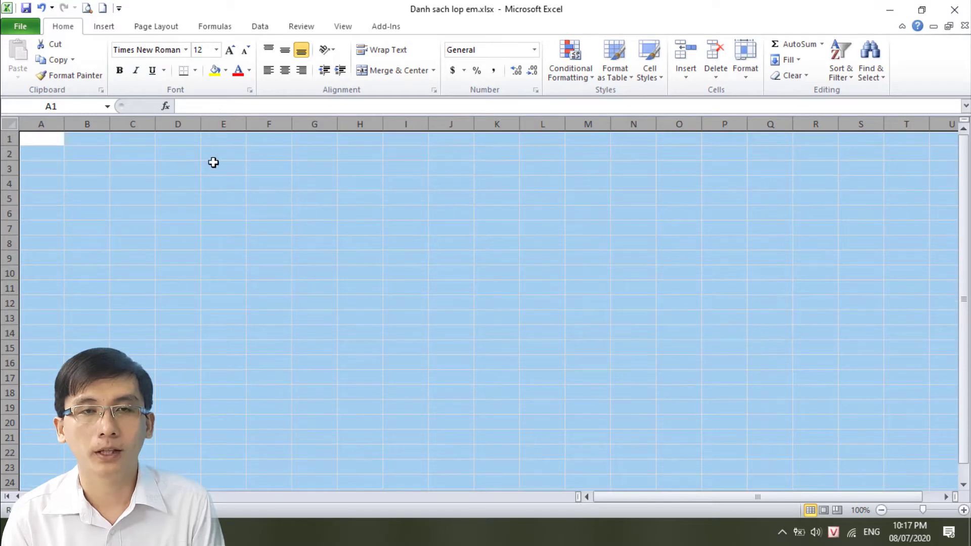
{"action": "left_click", "coordinate": [147, 186]}
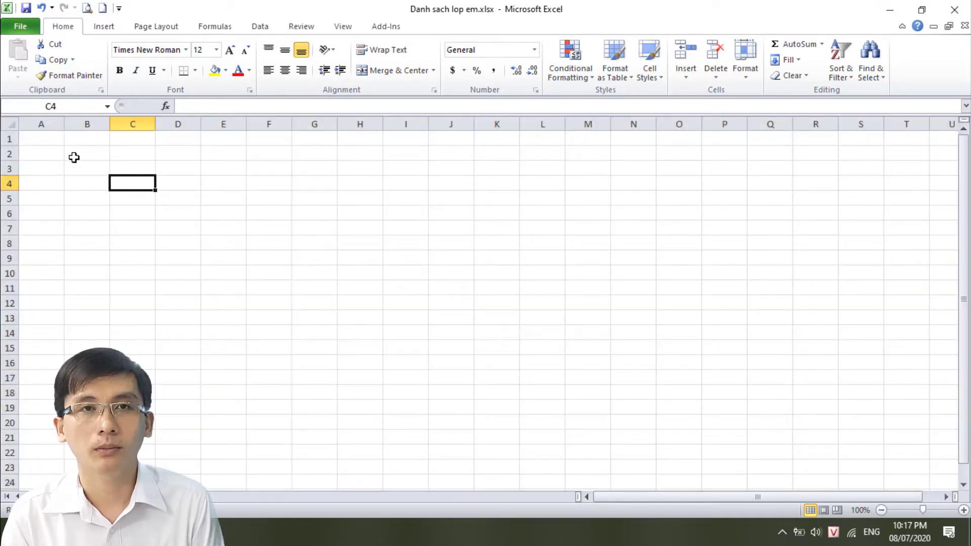
{"action": "left_click", "coordinate": [119, 230]}
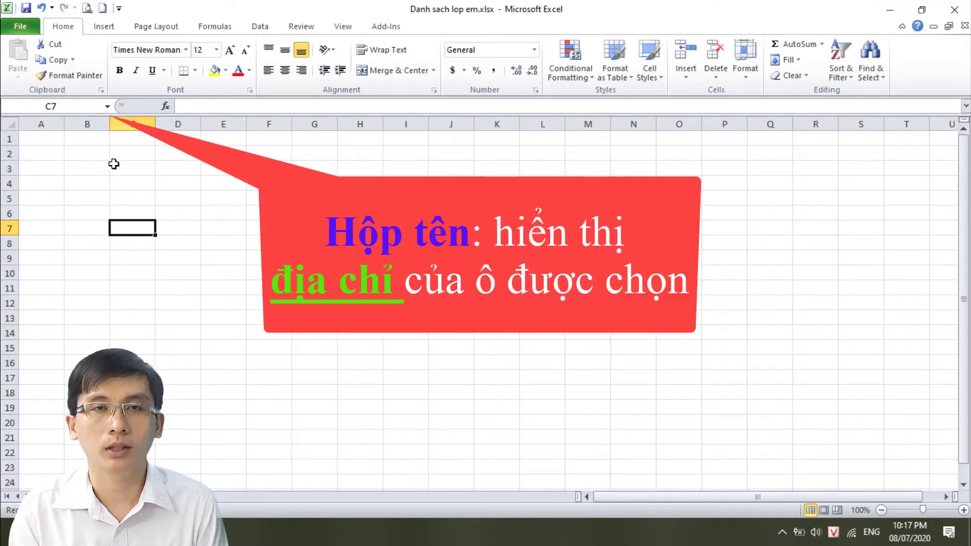
{"action": "left_click", "coordinate": [209, 216]}
{"action": "left_click", "coordinate": [151, 272]}
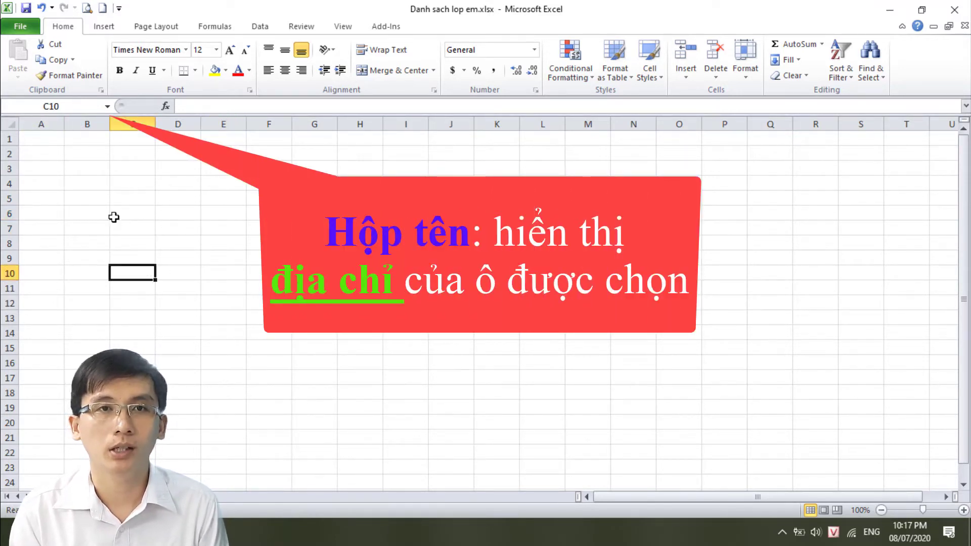
{"action": "left_click", "coordinate": [103, 199]}
{"action": "left_click", "coordinate": [137, 240]}
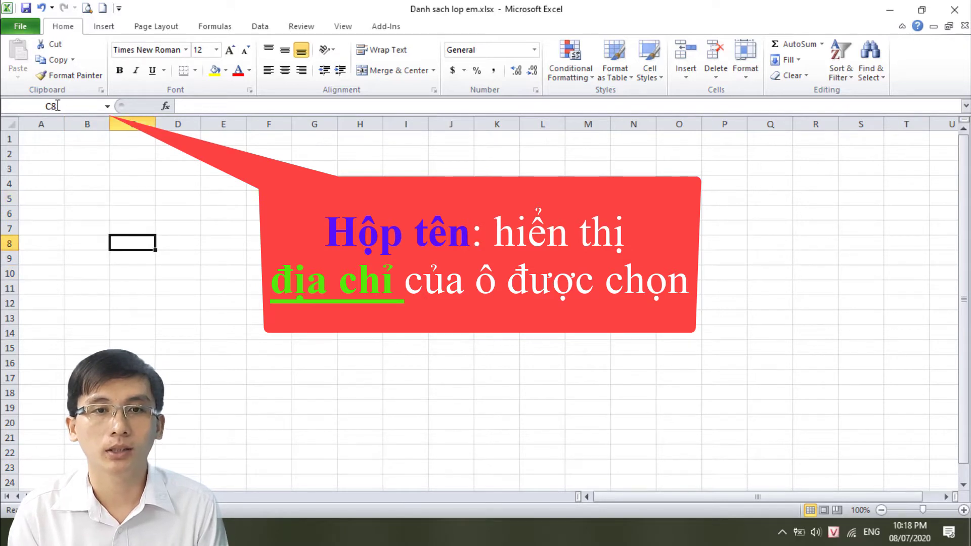
{"action": "left_click", "coordinate": [215, 196]}
{"action": "left_click", "coordinate": [178, 259]}
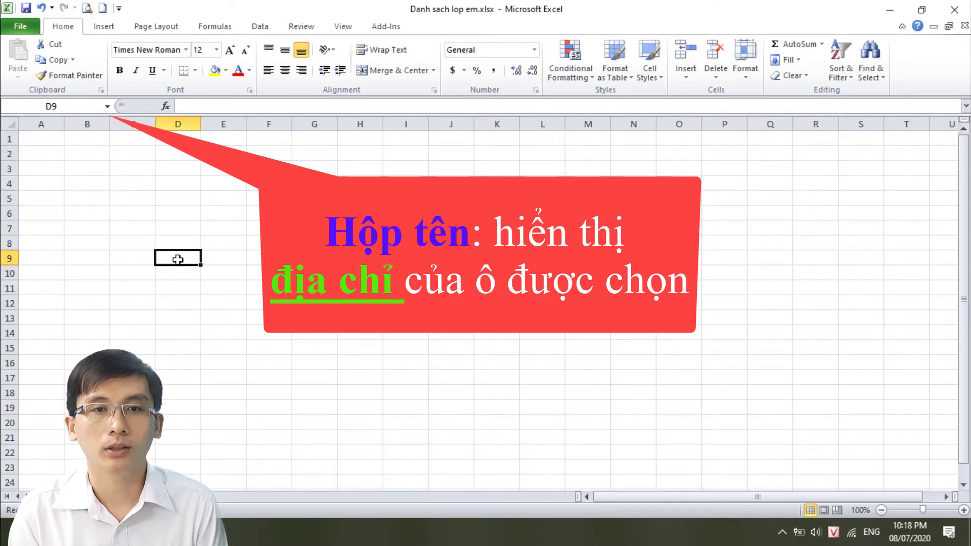
{"action": "left_click", "coordinate": [107, 197]}
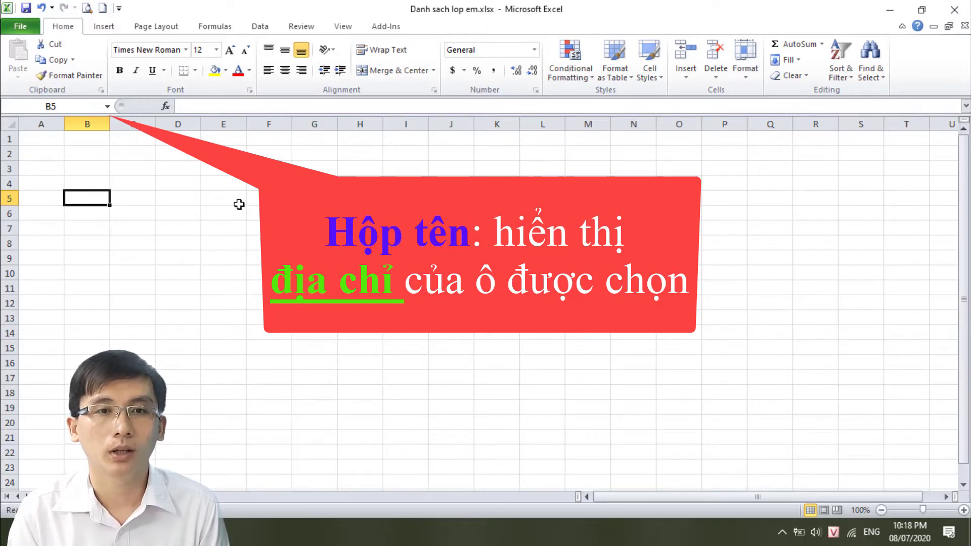
{"action": "left_click", "coordinate": [177, 200]}
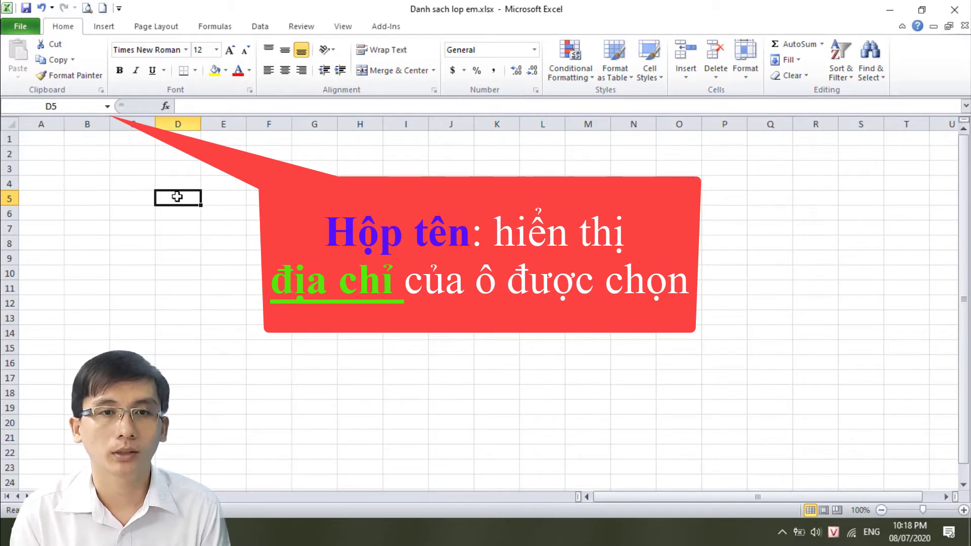
{"action": "left_click", "coordinate": [131, 267]}
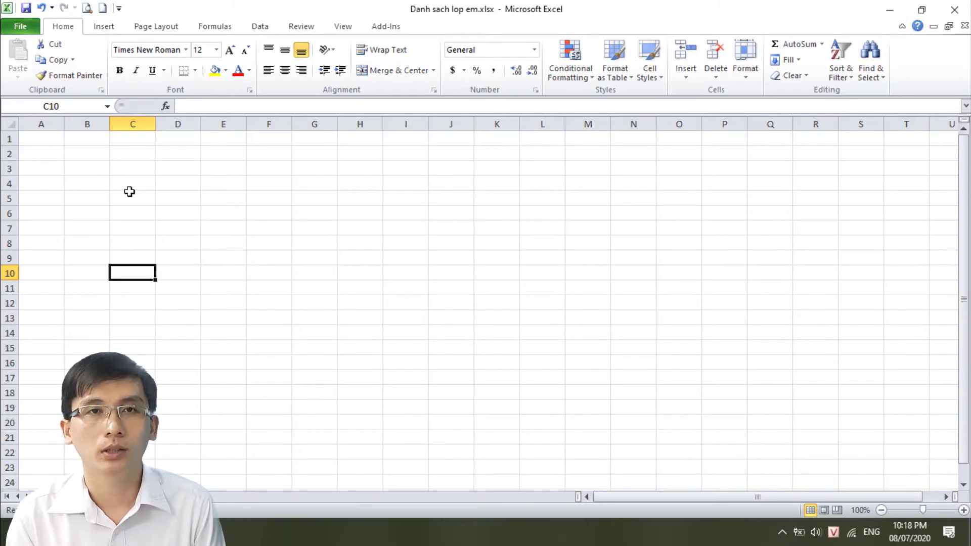
Select the entire column C, then the entire row 1.
{"action": "left_click", "coordinate": [127, 187]}
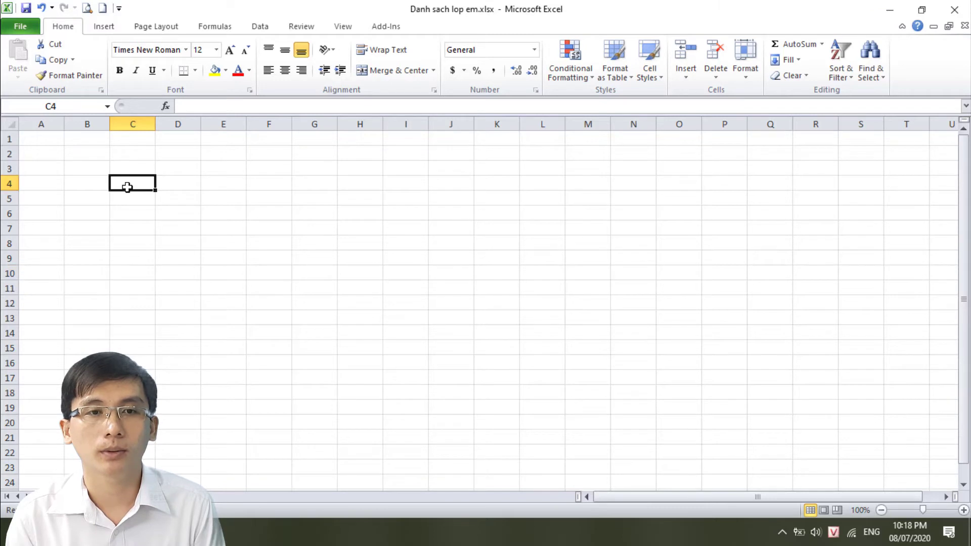
{"action": "left_click", "coordinate": [133, 123]}
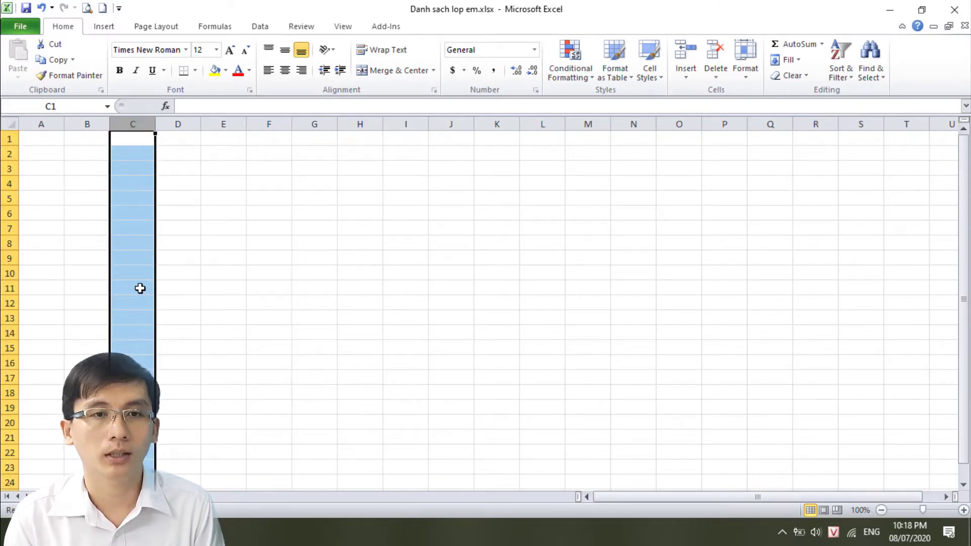
{"action": "left_click", "coordinate": [239, 242]}
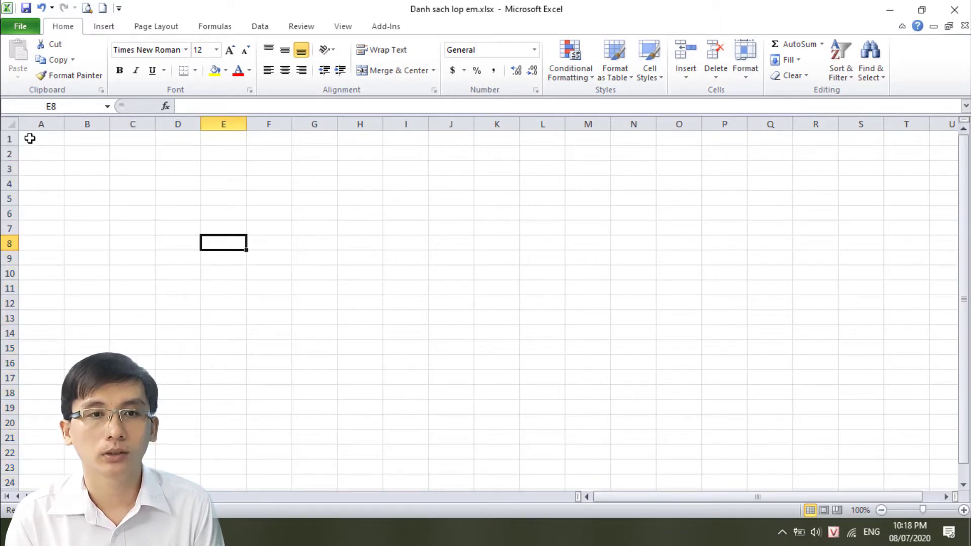
{"action": "left_click", "coordinate": [9, 138]}
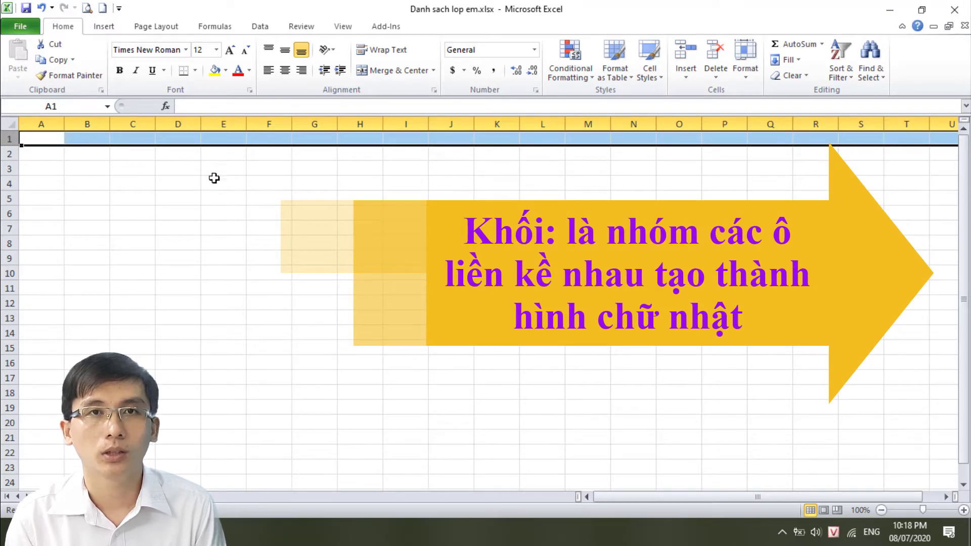
Practise selecting the block B3:E6, then select the block B3:C5.
{"action": "left_click", "coordinate": [130, 209]}
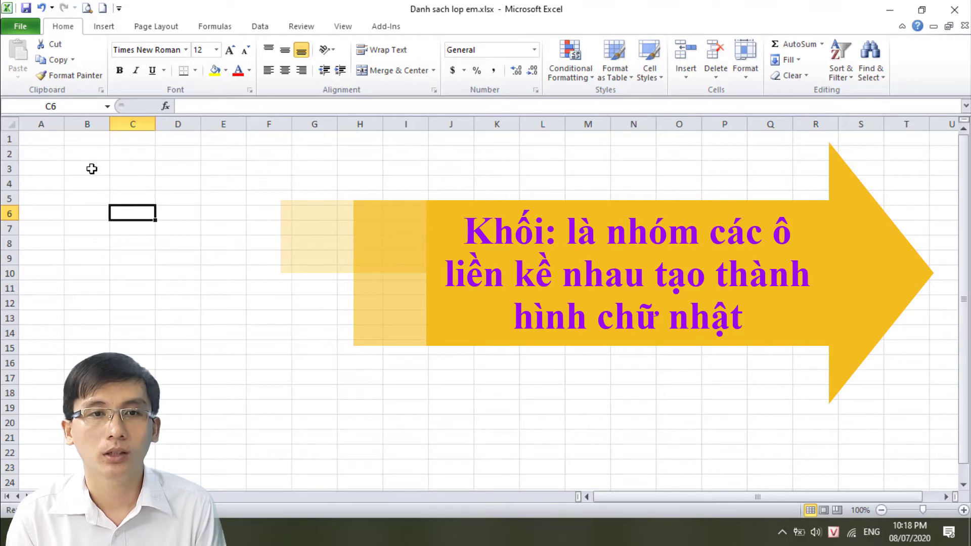
{"action": "mouse_move", "coordinate": [90, 168]}
{"action": "left_mouse_down"}
{"action": "mouse_move", "coordinate": [203, 215]}
{"action": "mouse_move", "coordinate": [183, 255]}
{"action": "left_mouse_up"}
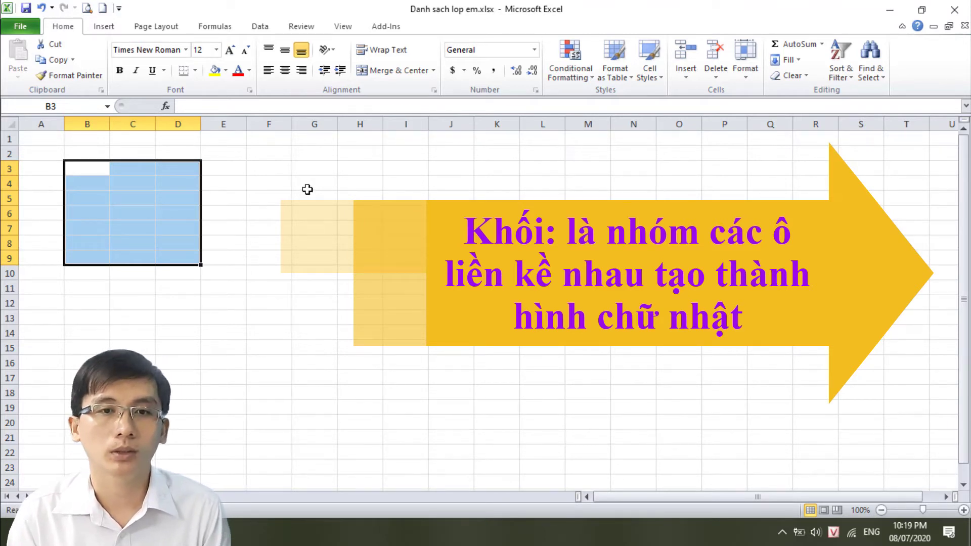
{"action": "left_click", "coordinate": [291, 192]}
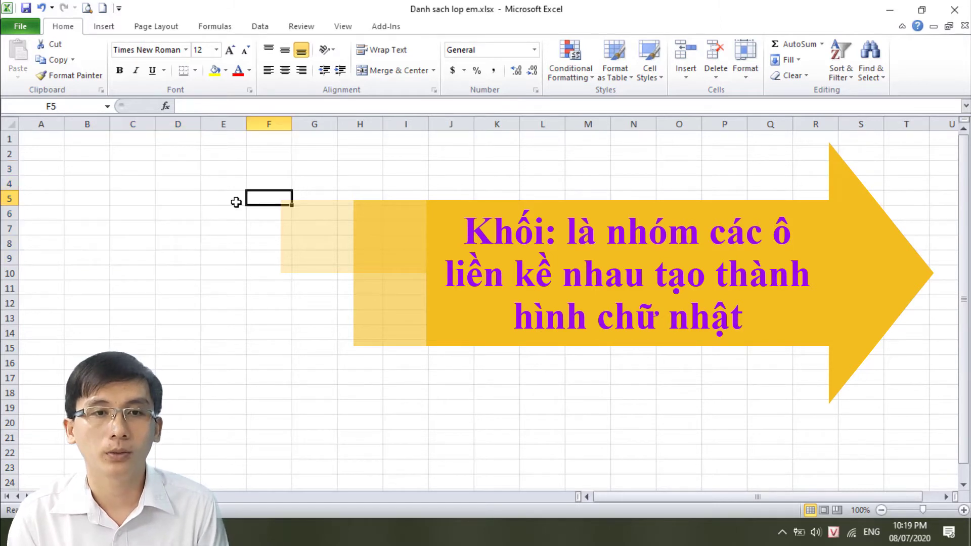
{"action": "left_click_drag", "start_coordinate": [106, 174], "coordinate": [125, 200]}
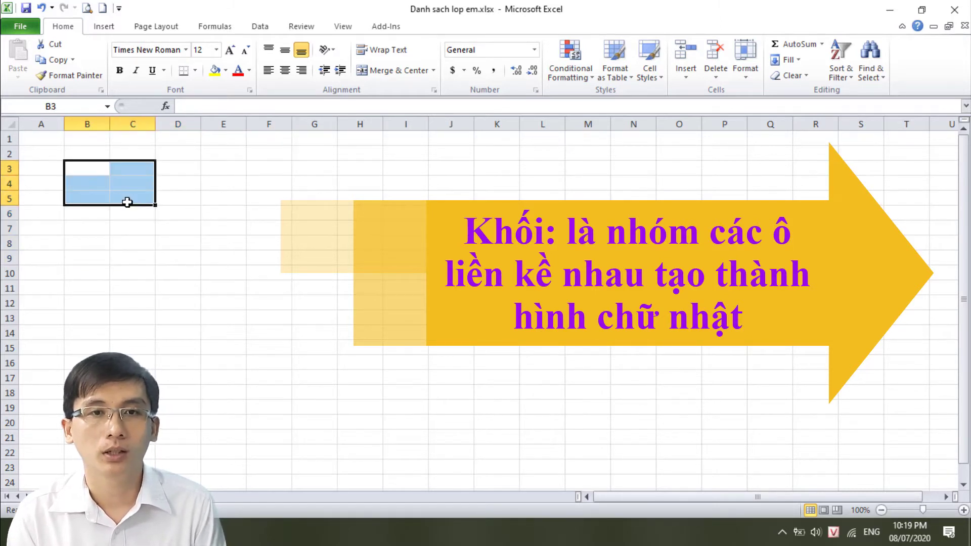
Fill cells B3:C5 with yellow.
{"action": "left_click", "coordinate": [214, 69]}
{"action": "left_click", "coordinate": [198, 214]}
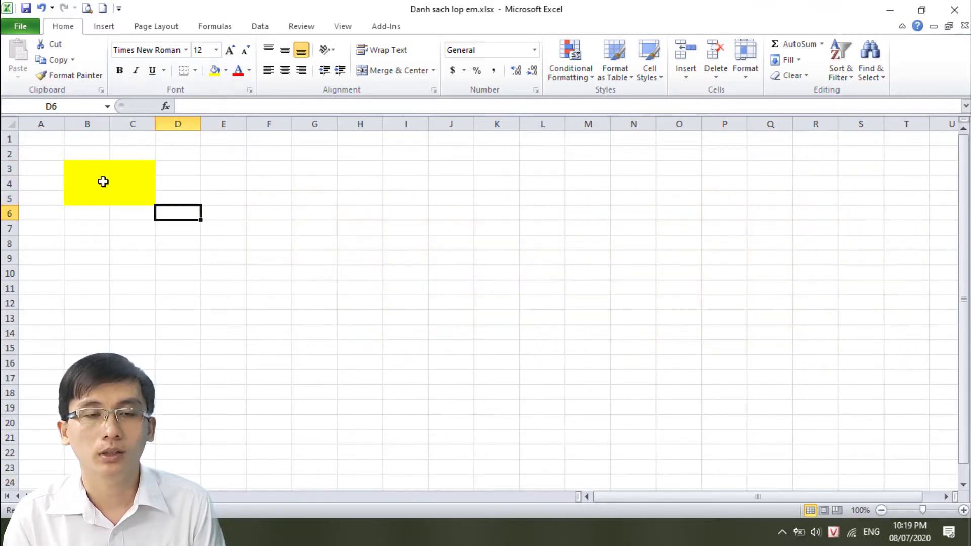
{"action": "left_click", "coordinate": [87, 175]}
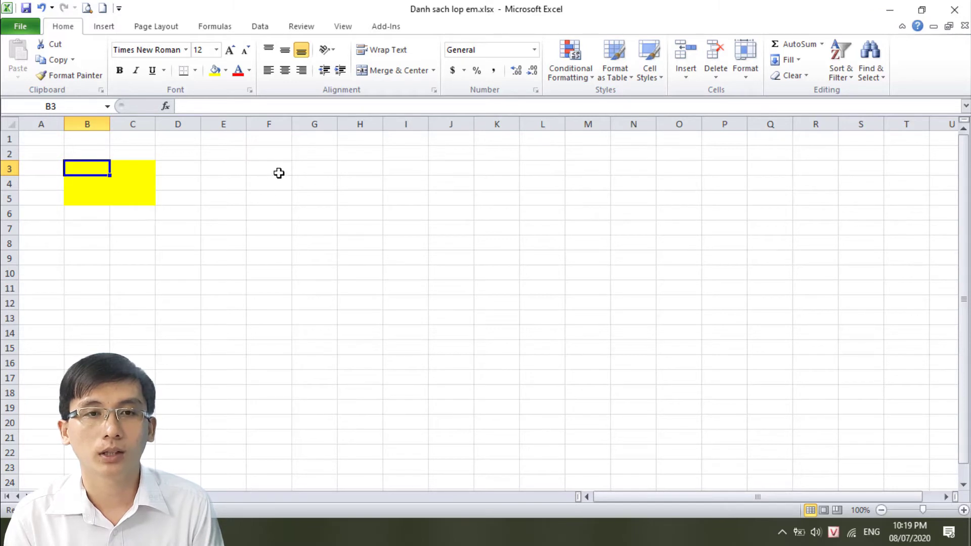
Fill cells D7:F10 with light blue from the Fill Color palette.
{"action": "left_click_drag", "start_coordinate": [191, 231], "coordinate": [263, 273]}
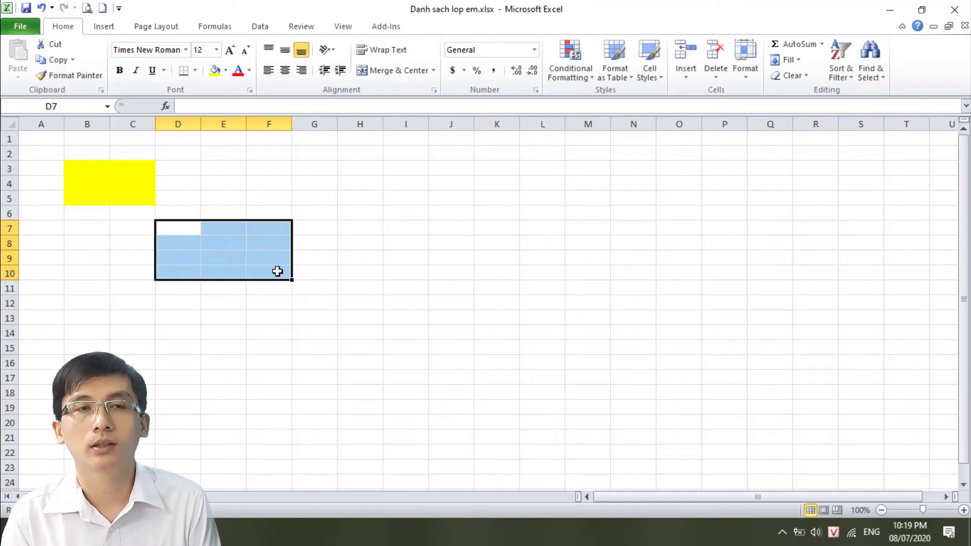
{"action": "left_click", "coordinate": [226, 71]}
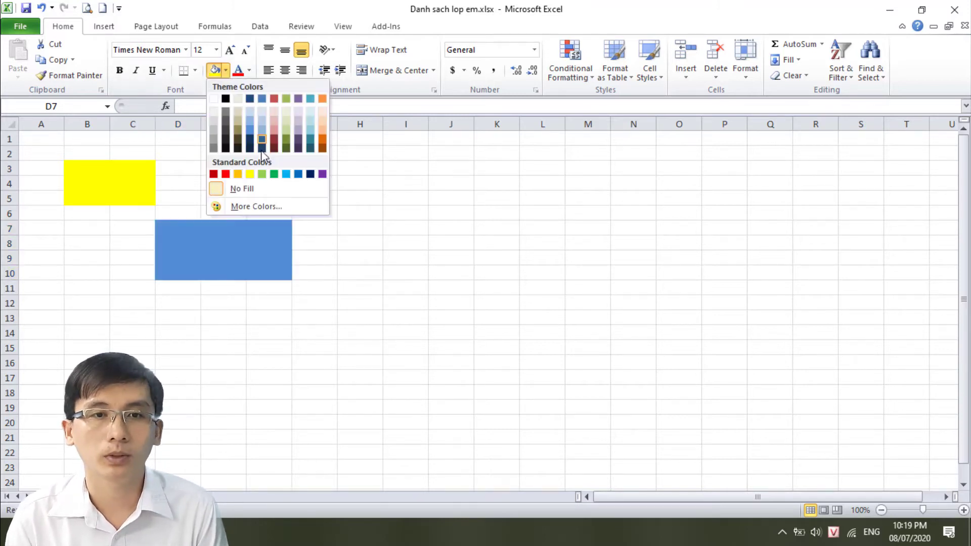
{"action": "left_click", "coordinate": [286, 174]}
{"action": "left_click", "coordinate": [385, 275]}
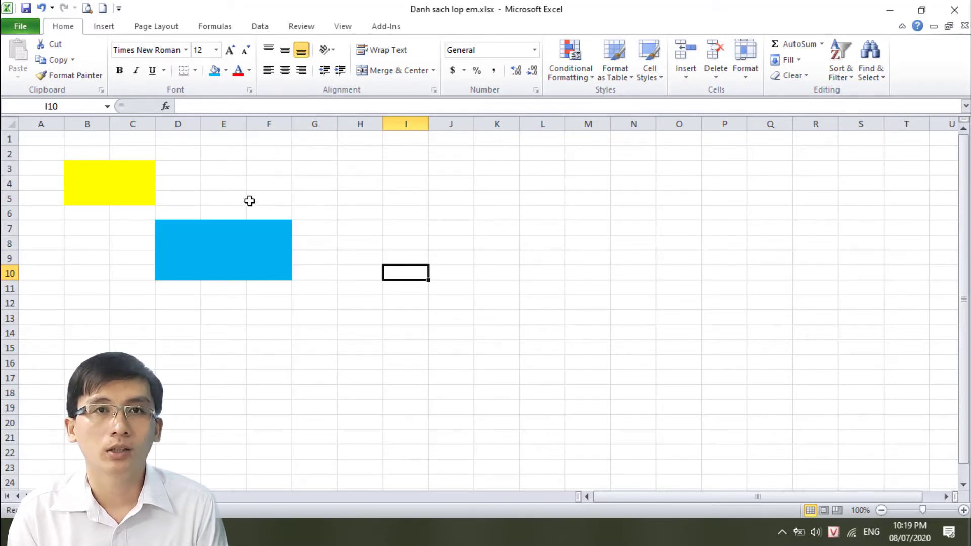
Select cells B4, E9, E14, a block from B3, then C4 and D8.
{"action": "left_click", "coordinate": [103, 183]}
{"action": "left_click", "coordinate": [238, 255]}
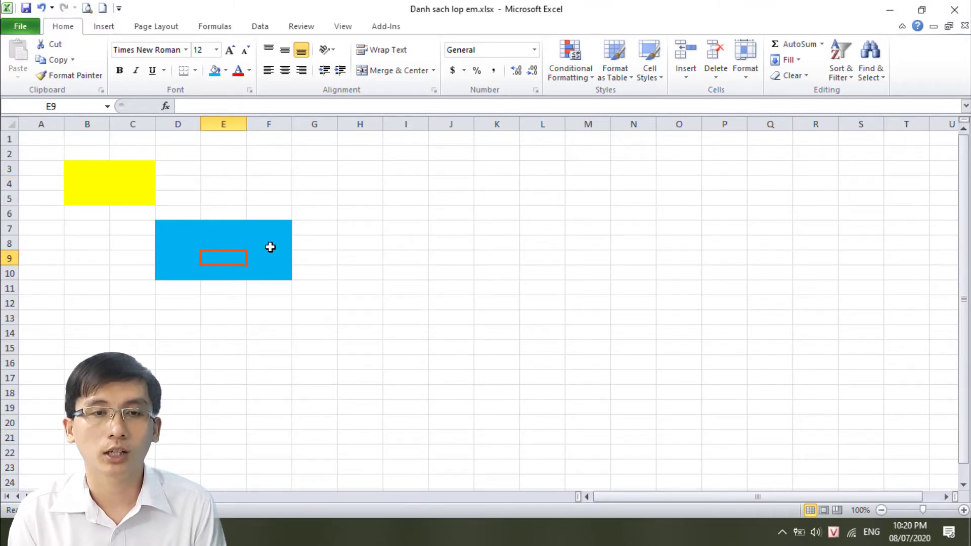
{"action": "left_click", "coordinate": [226, 332]}
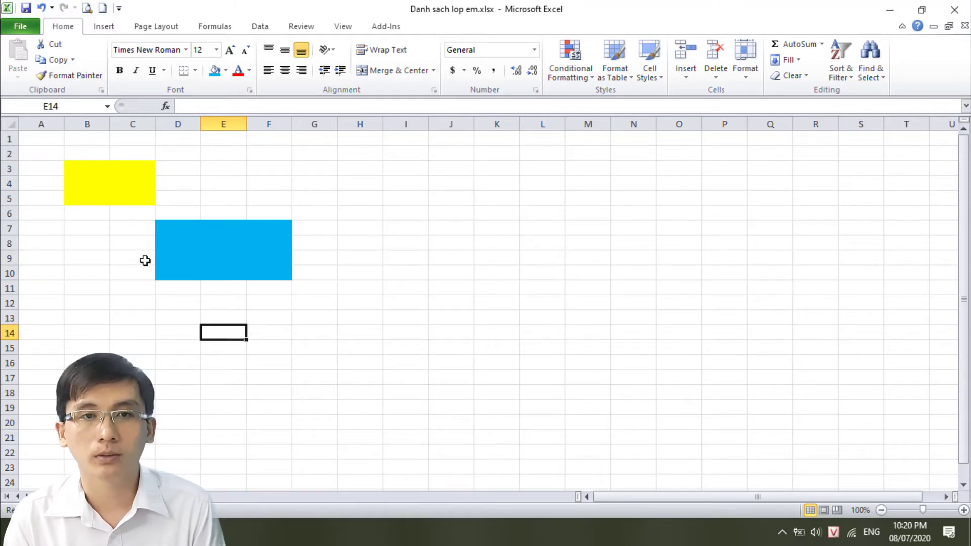
{"action": "mouse_move", "coordinate": [71, 166]}
{"action": "left_mouse_down"}
{"action": "mouse_move", "coordinate": [107, 171]}
{"action": "mouse_move", "coordinate": [138, 199]}
{"action": "mouse_move", "coordinate": [277, 268]}
{"action": "left_mouse_up"}
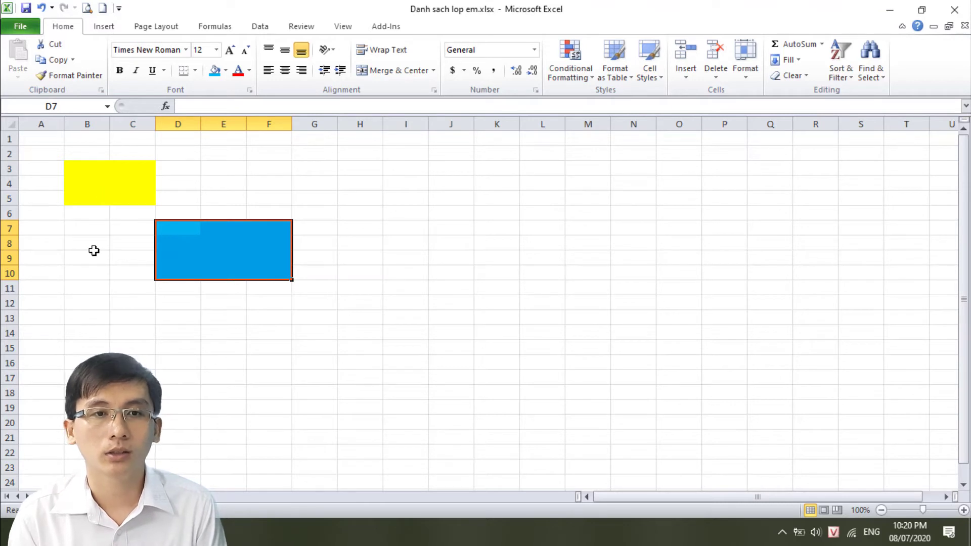
{"action": "left_click", "coordinate": [116, 184]}
{"action": "left_click", "coordinate": [199, 240]}
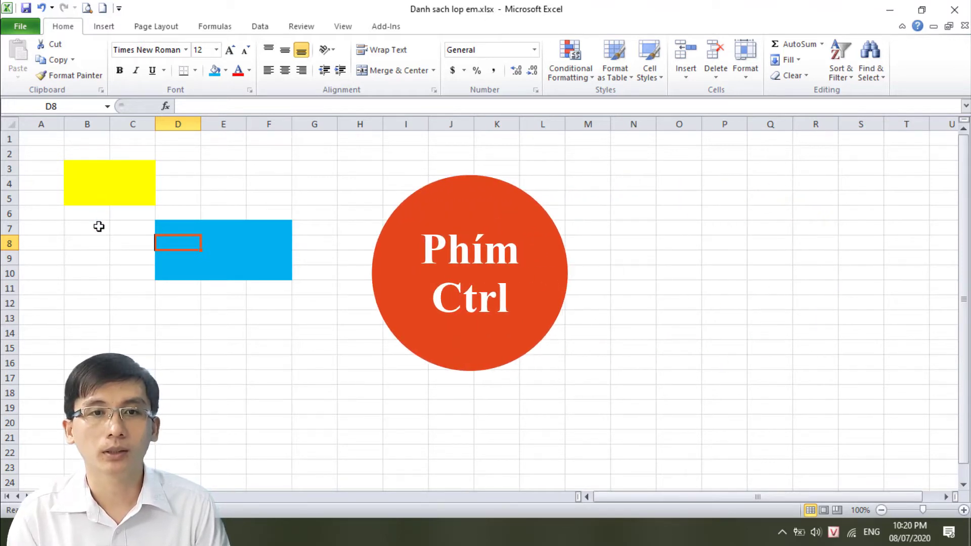
Select B3:C5 and D7:F10 together and give both blocks a purple fill.
{"action": "left_click_drag", "start_coordinate": [76, 167], "coordinate": [129, 199]}
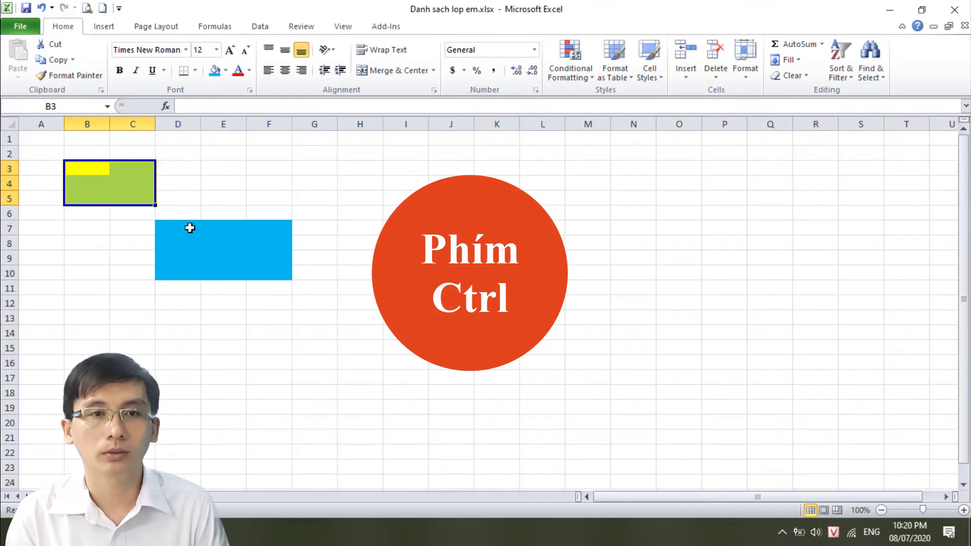
{"action": "mouse_move", "coordinate": [158, 223]}
{"action": "left_mouse_down", "text": "ctrl"}
{"action": "mouse_move", "coordinate": [264, 249]}
{"action": "mouse_move", "coordinate": [277, 275]}
{"action": "left_mouse_up", "text": "ctrl"}
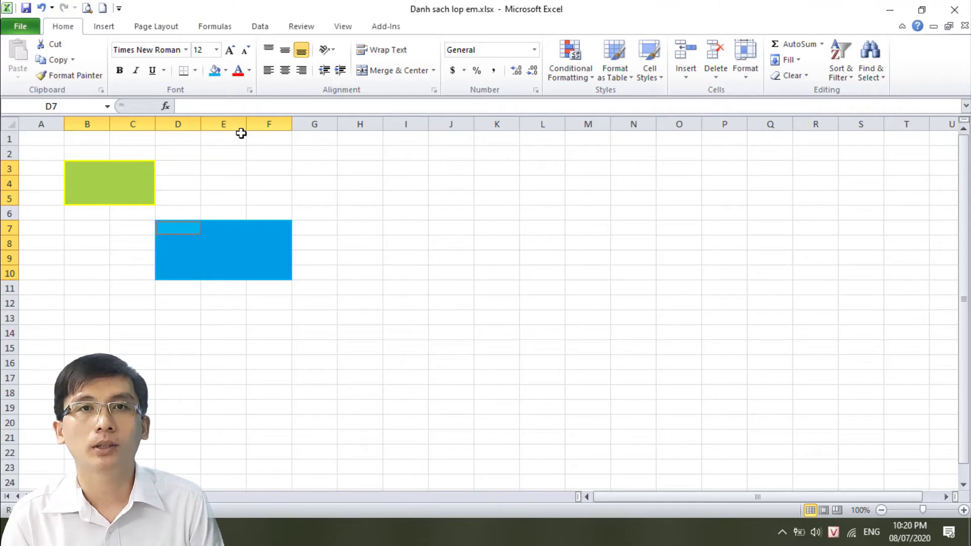
{"action": "left_click", "coordinate": [225, 71]}
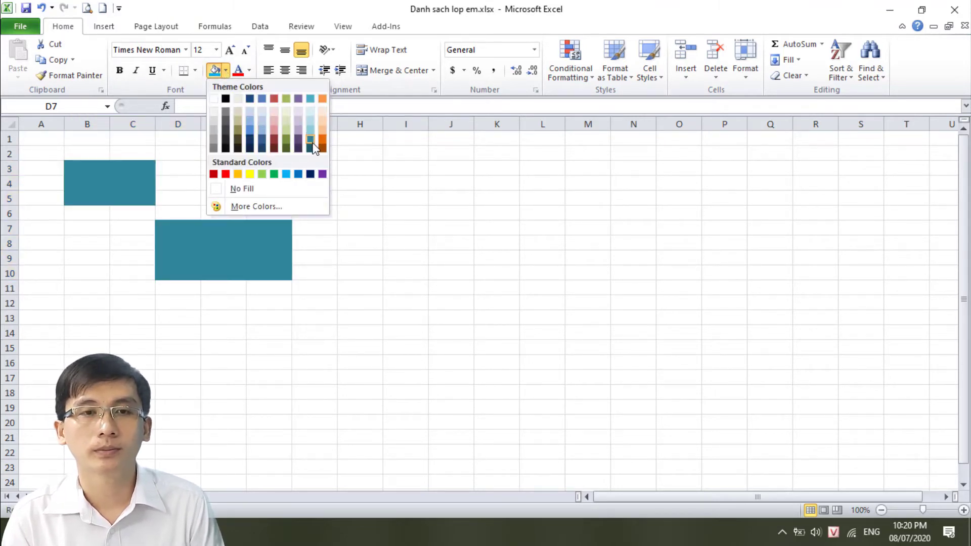
{"action": "left_click", "coordinate": [323, 174]}
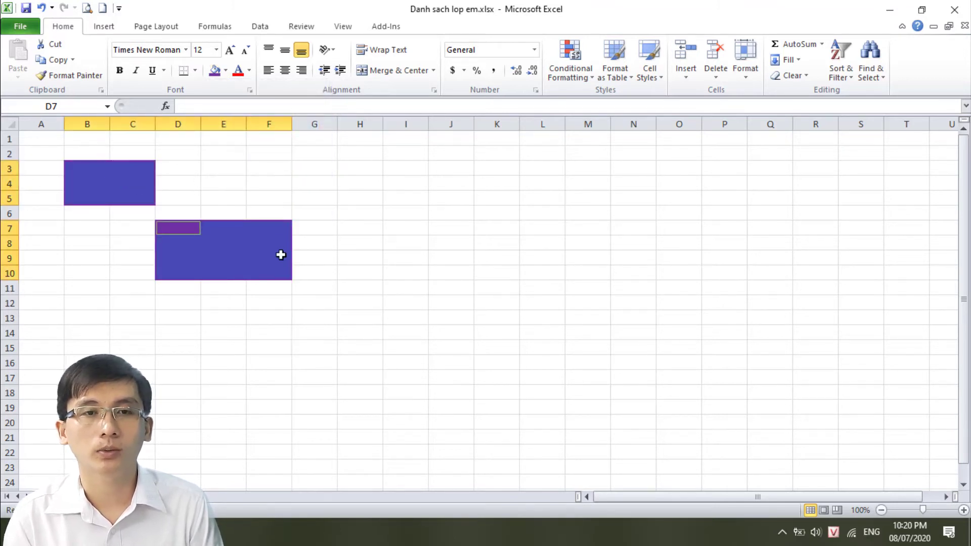
{"action": "left_click", "coordinate": [227, 349]}
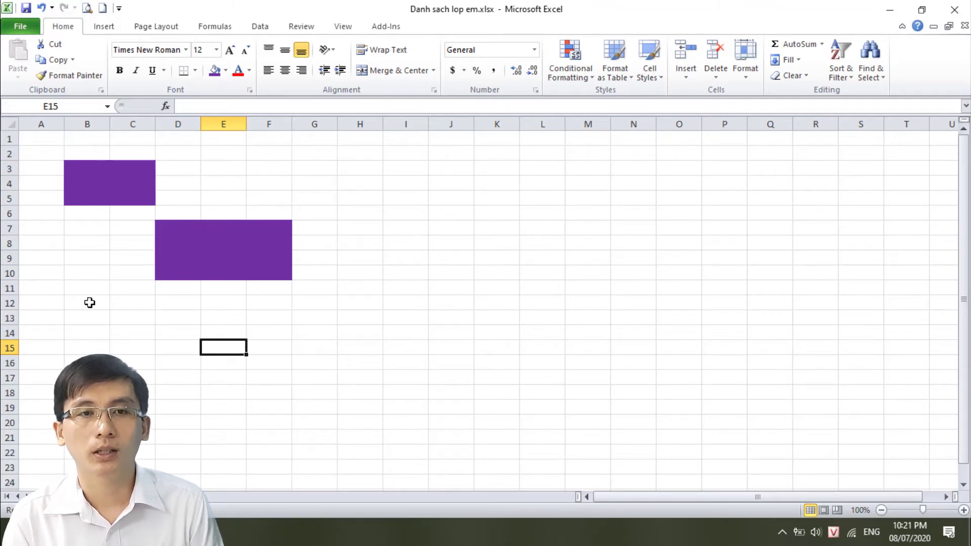
{"action": "left_click_drag", "start_coordinate": [76, 291], "coordinate": [126, 332]}
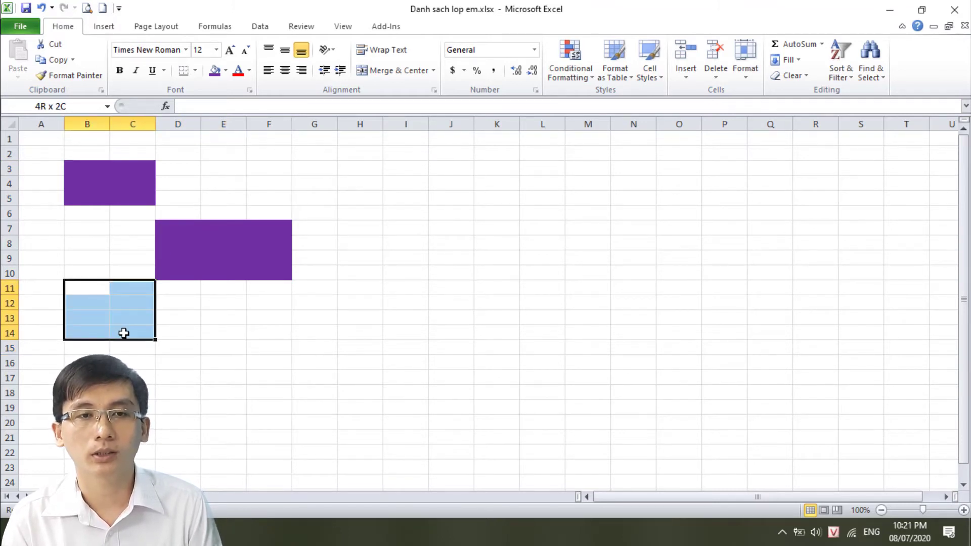
Add E13:G17 and a block starting at F2 to a multi-range selection.
{"action": "left_click_drag", "start_coordinate": [211, 314], "coordinate": [301, 382]}
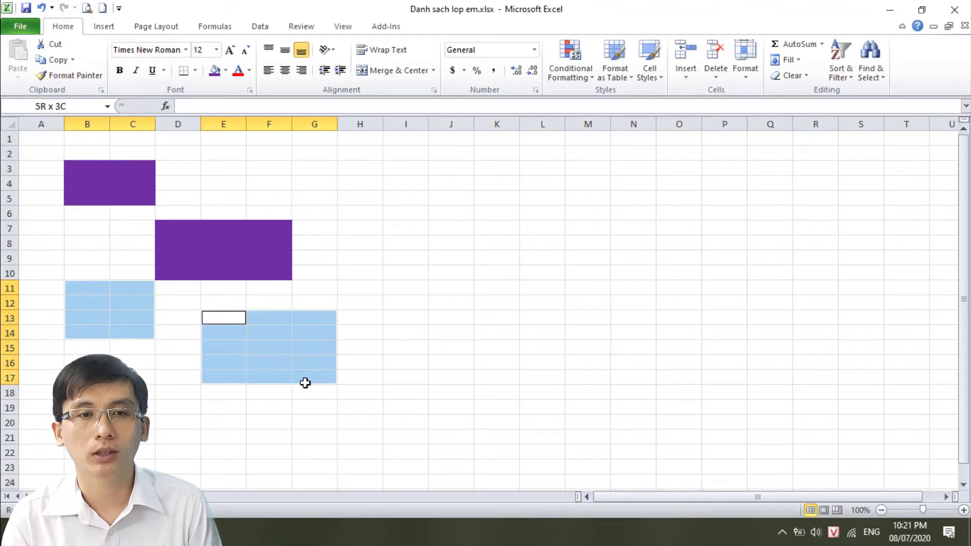
{"action": "left_click_drag", "start_coordinate": [268, 153], "coordinate": [352, 194]}
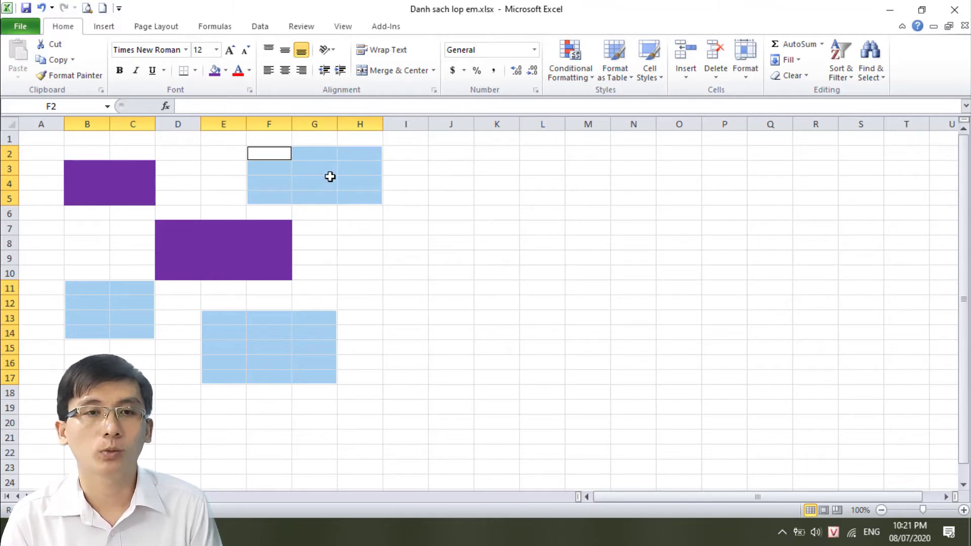
{"action": "left_click", "coordinate": [167, 376]}
Select rows 2–10 and set their fill to No Fill.
{"action": "left_click_drag", "start_coordinate": [9, 153], "coordinate": [9, 273]}
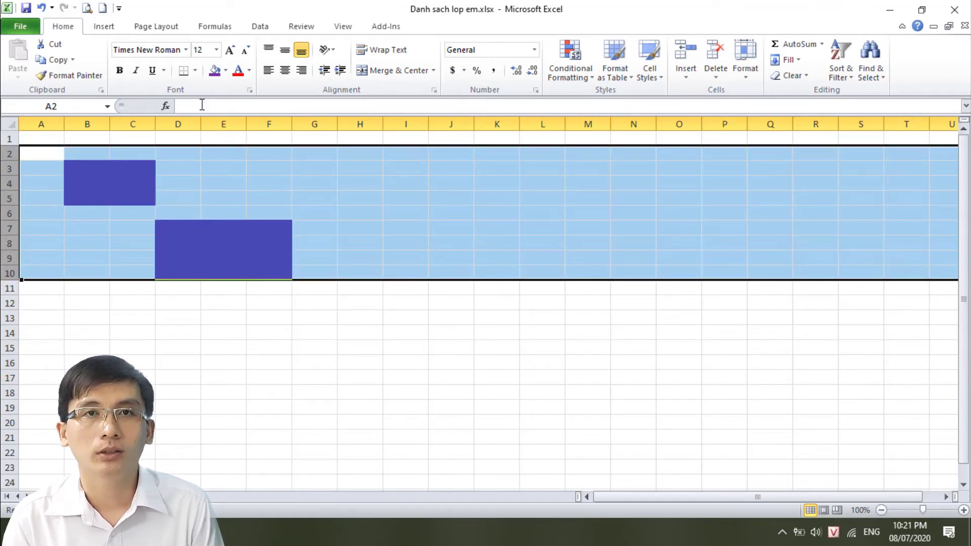
{"action": "left_click", "coordinate": [226, 71]}
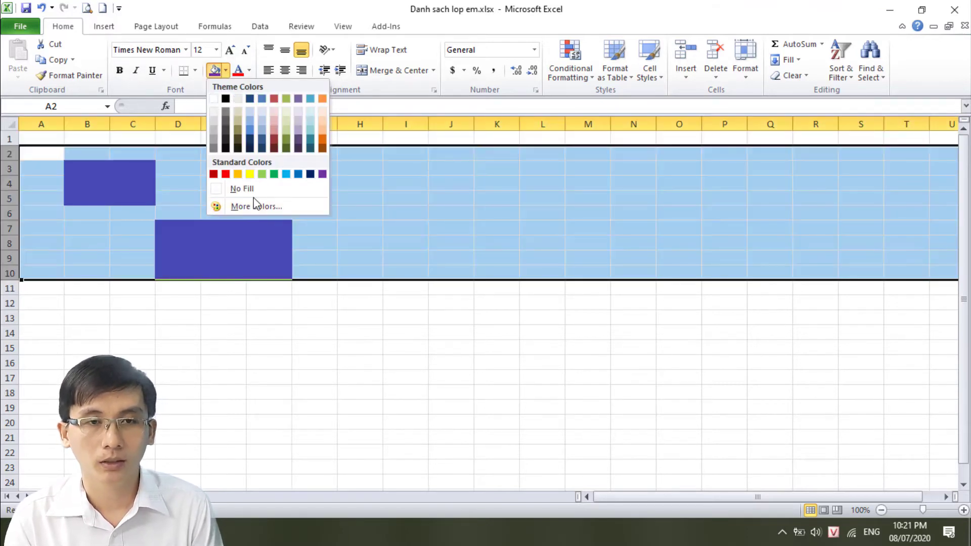
{"action": "left_click", "coordinate": [251, 189]}
{"action": "left_click", "coordinate": [151, 214]}
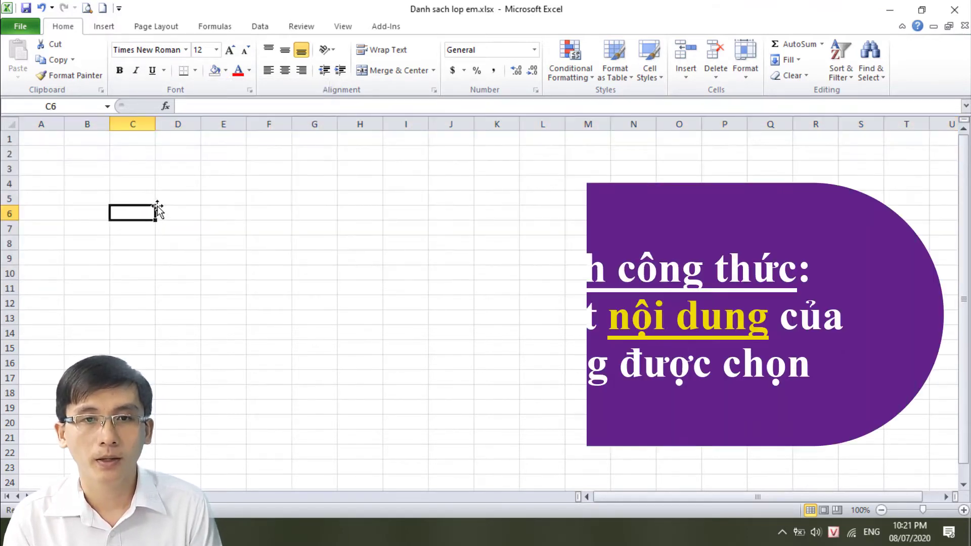
Enter the formula =5+7 in cell C4 so it shows 12, then reselect C4 to check the formula.
{"action": "left_click", "coordinate": [128, 181]}
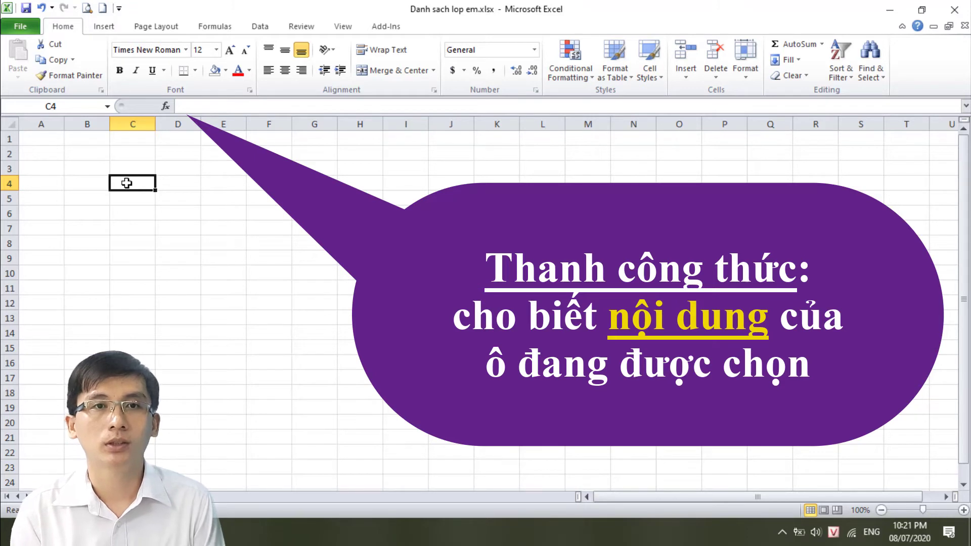
{"action": "type", "text": "=5+7"}
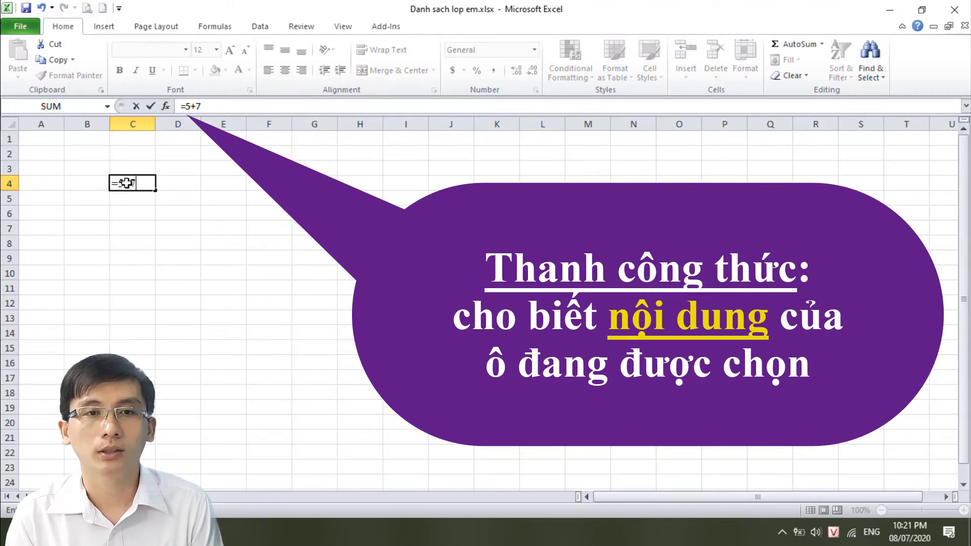
{"action": "key", "text": "Return"}
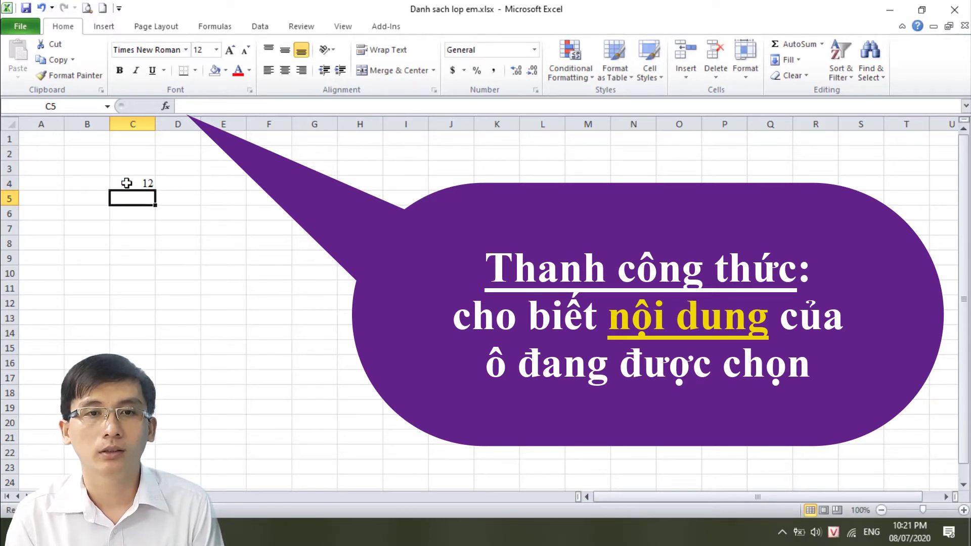
{"action": "left_click", "coordinate": [126, 183]}
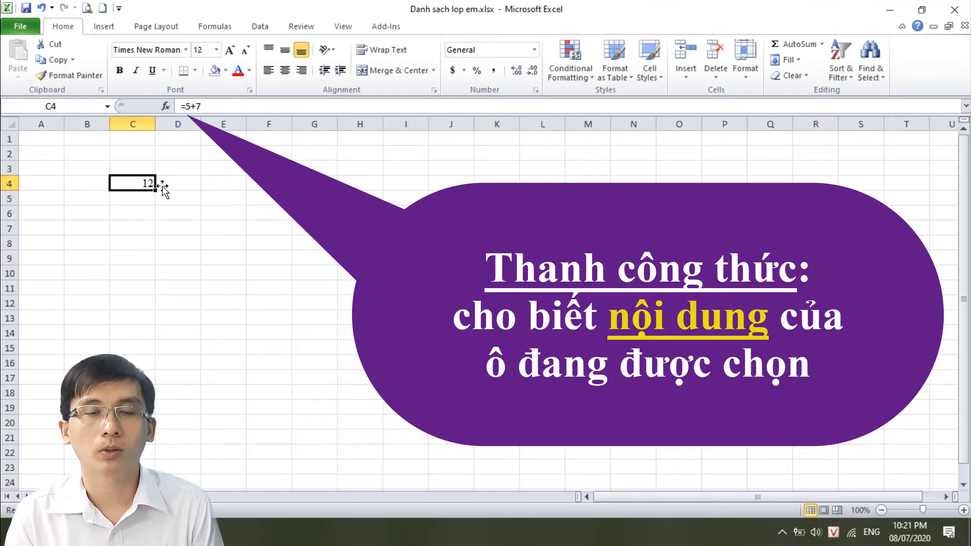
{"action": "left_click", "coordinate": [140, 228]}
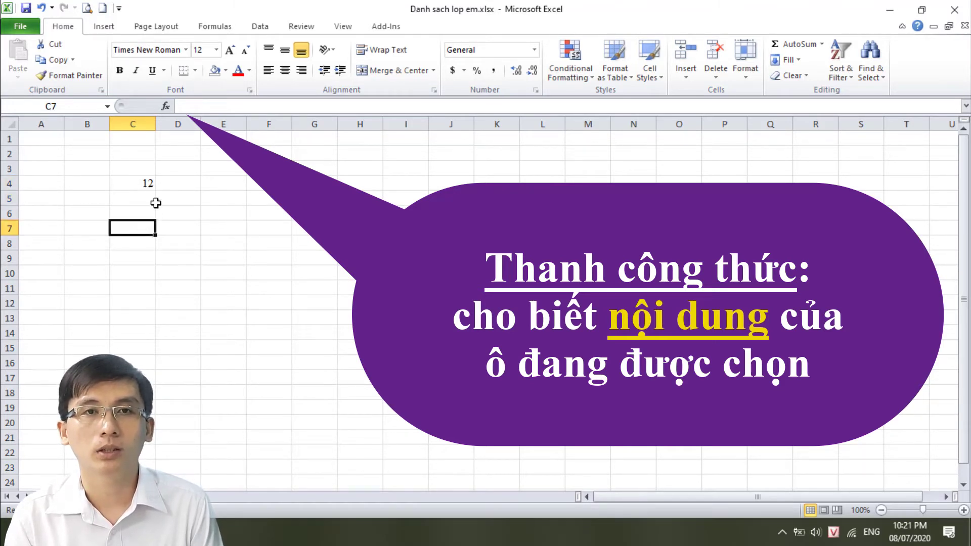
{"action": "left_click", "coordinate": [138, 182]}
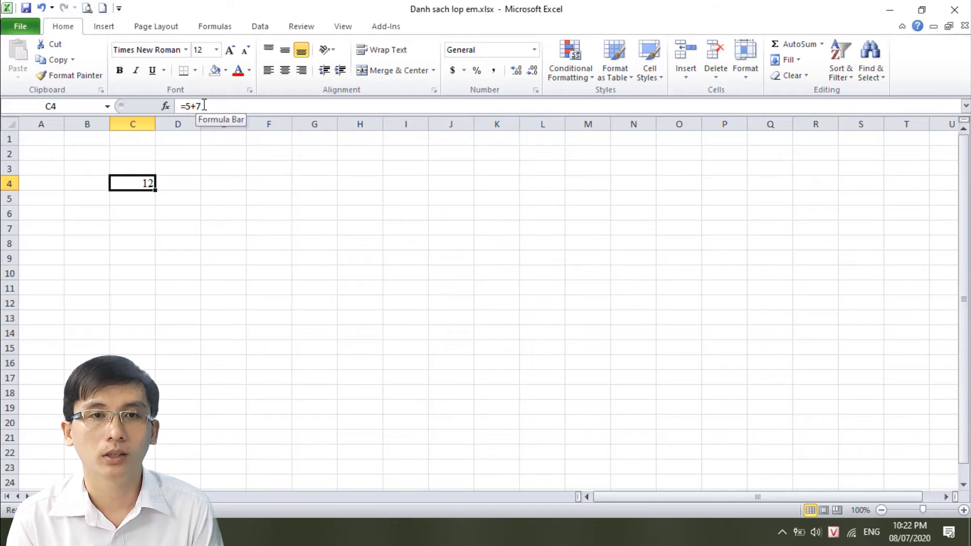
Enter =5*4 in cell D6 so it shows 20, and reselect D6 to view the formula.
{"action": "left_click", "coordinate": [178, 212]}
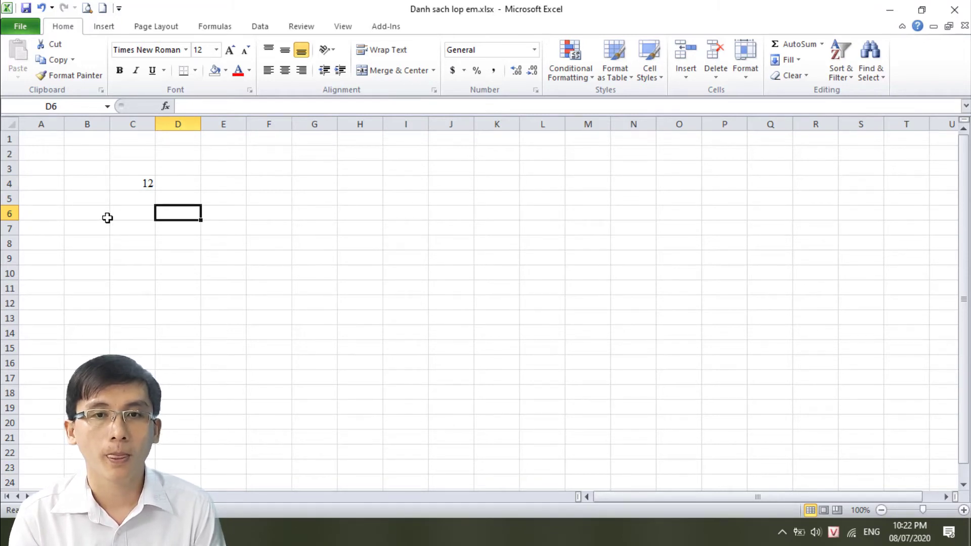
{"action": "type", "text": "=5*4"}
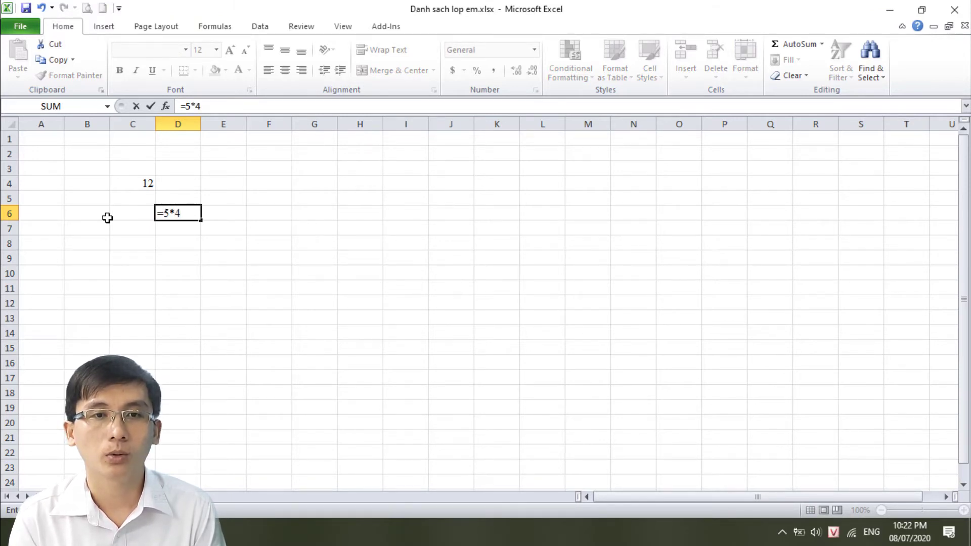
{"action": "key", "text": "Return"}
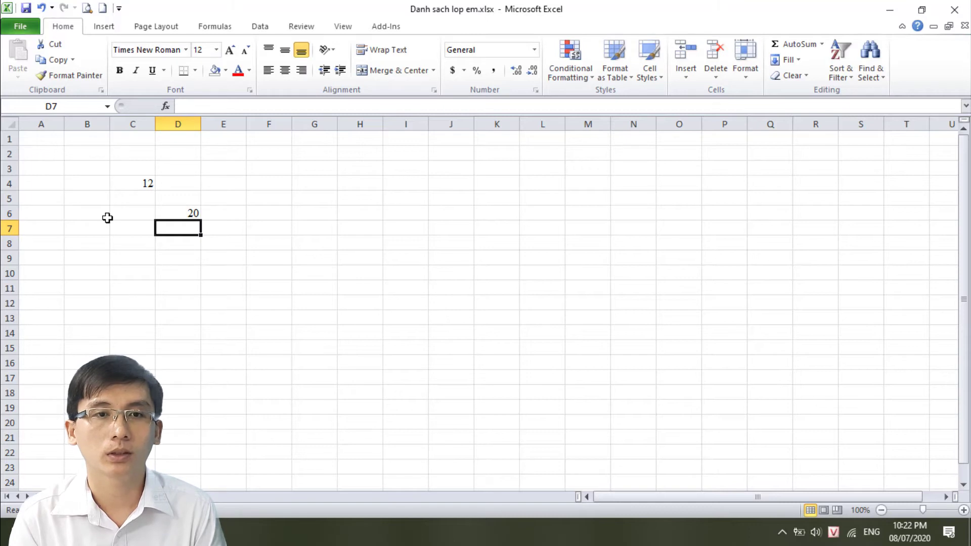
{"action": "left_click", "coordinate": [183, 212]}
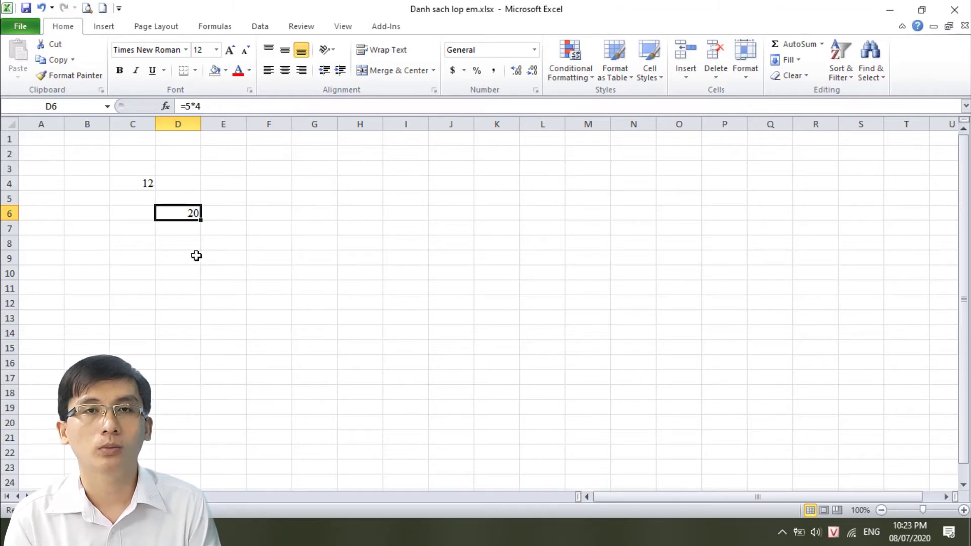
{"action": "left_click", "coordinate": [190, 237]}
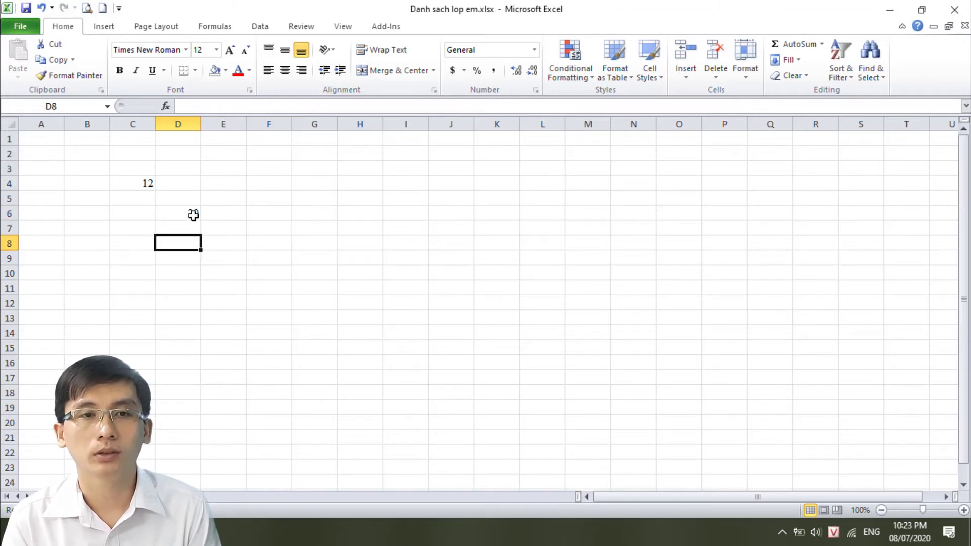
{"action": "left_click", "coordinate": [192, 214]}
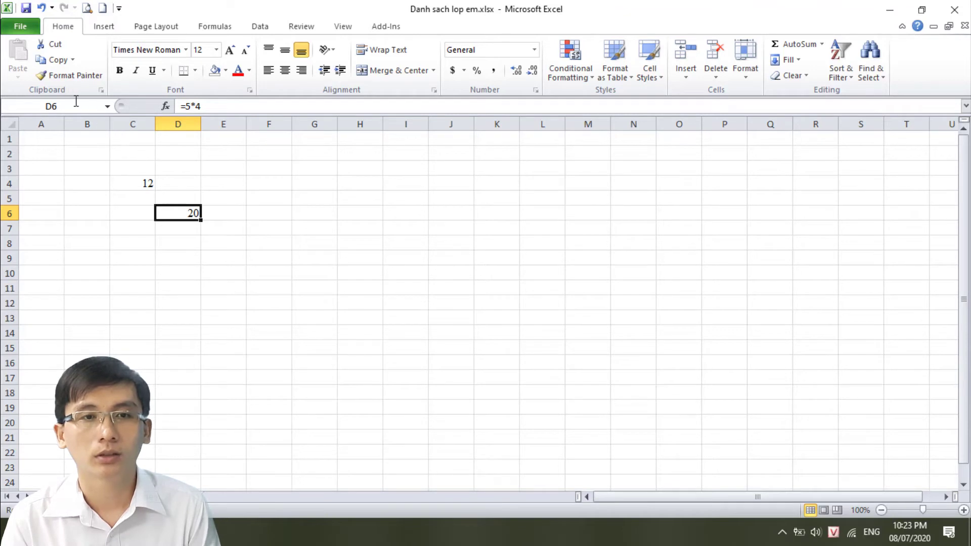
Select cells D11, E7 and C13 and the range A6:B11 around the sheet.
{"action": "left_click", "coordinate": [197, 274]}
{"action": "left_click_drag", "start_coordinate": [60, 212], "coordinate": [100, 285]}
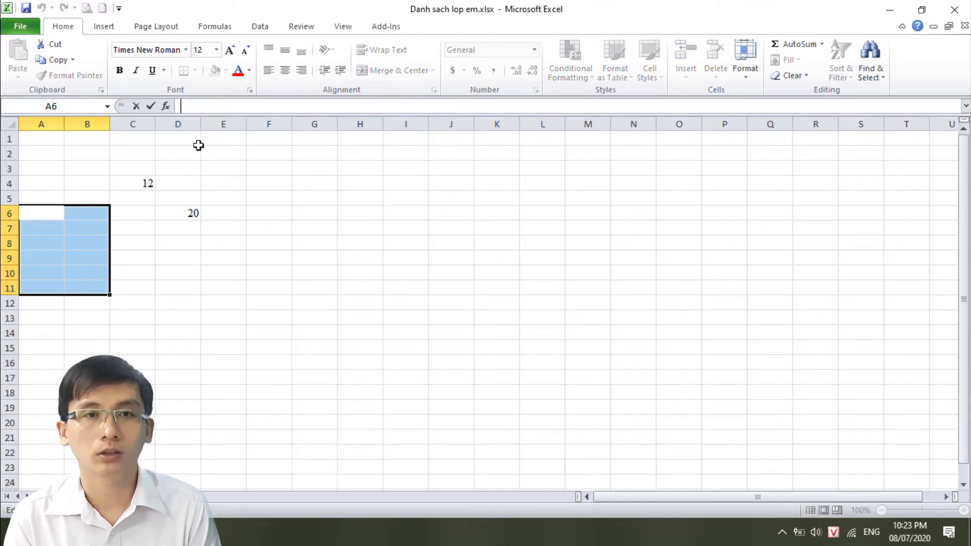
{"action": "left_click", "coordinate": [208, 223]}
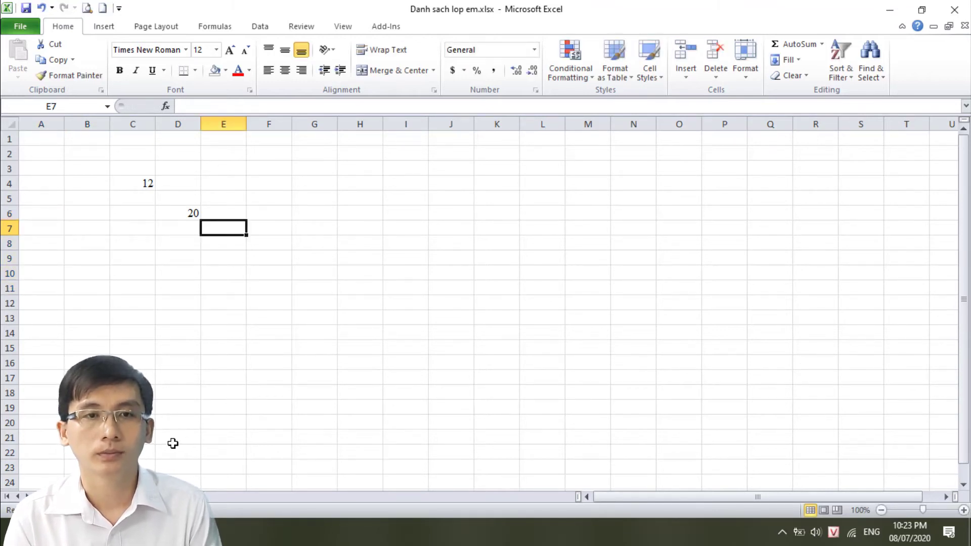
{"action": "left_click", "coordinate": [141, 317]}
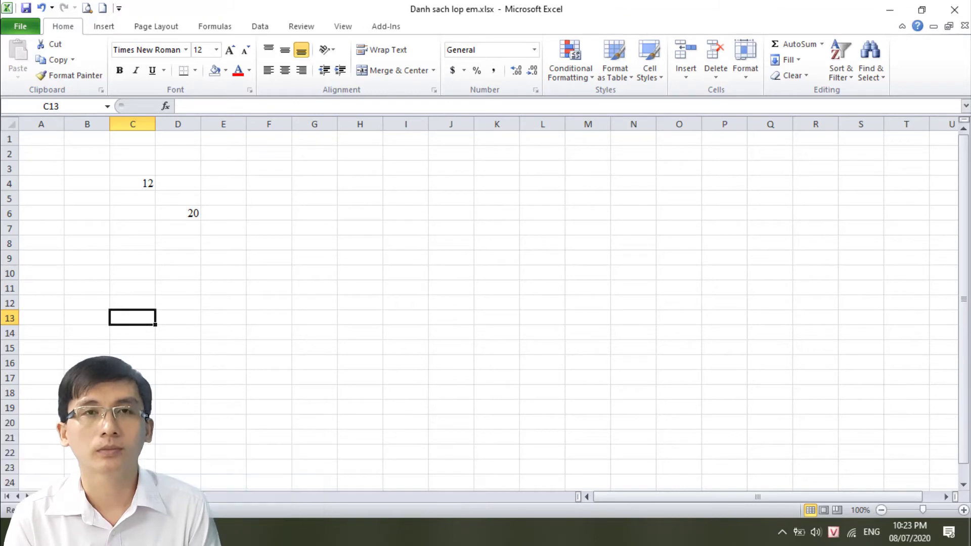
{"action": "left_click", "coordinate": [81, 466]}
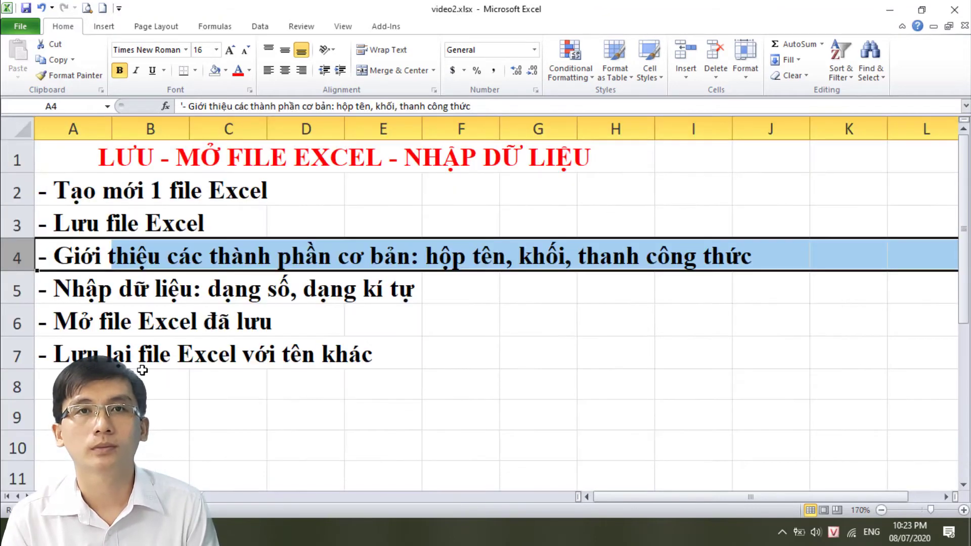
{"action": "left_click", "coordinate": [142, 385]}
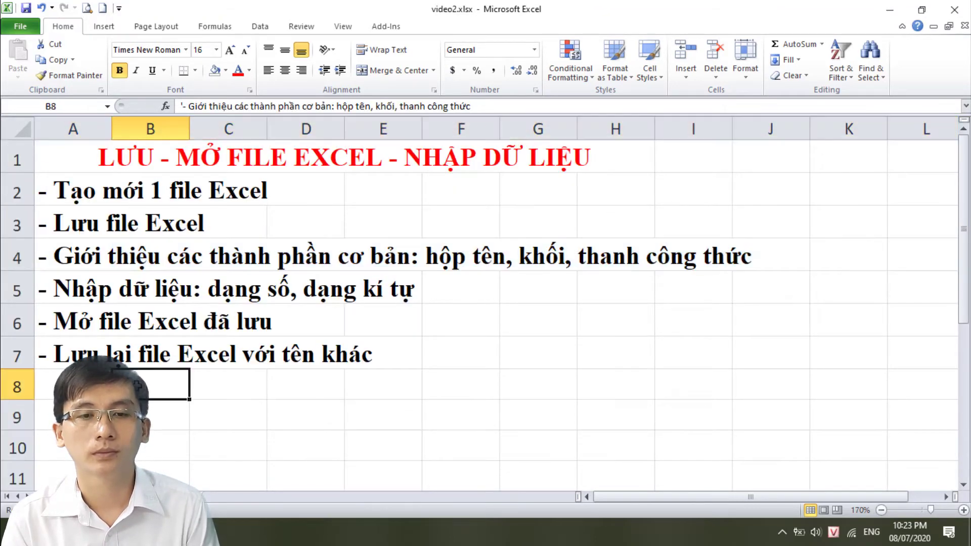
{"action": "left_click", "coordinate": [18, 291]}
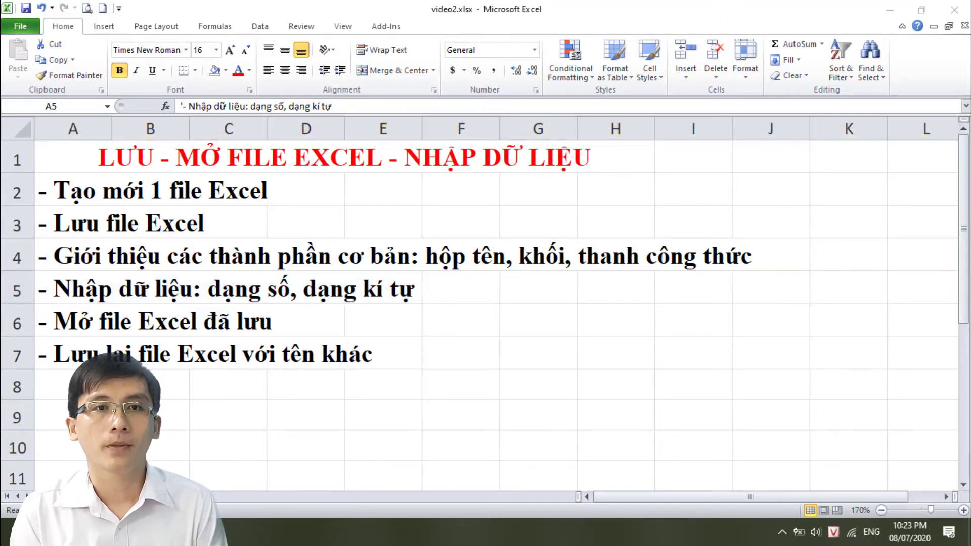
{"action": "left_click", "coordinate": [234, 456]}
Clear the results 12 and 20 from C4:D6.
{"action": "left_click_drag", "start_coordinate": [139, 183], "coordinate": [193, 218]}
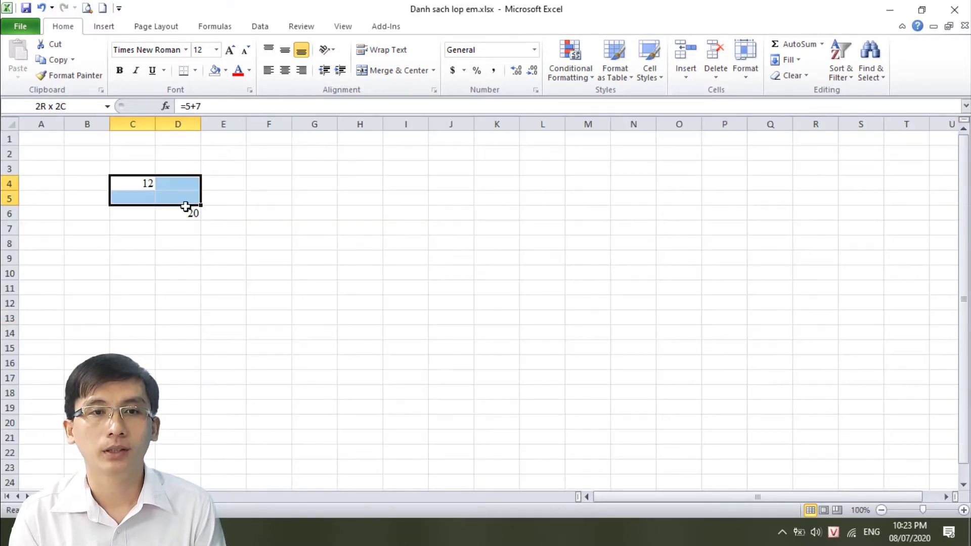
{"action": "key", "text": "Delete"}
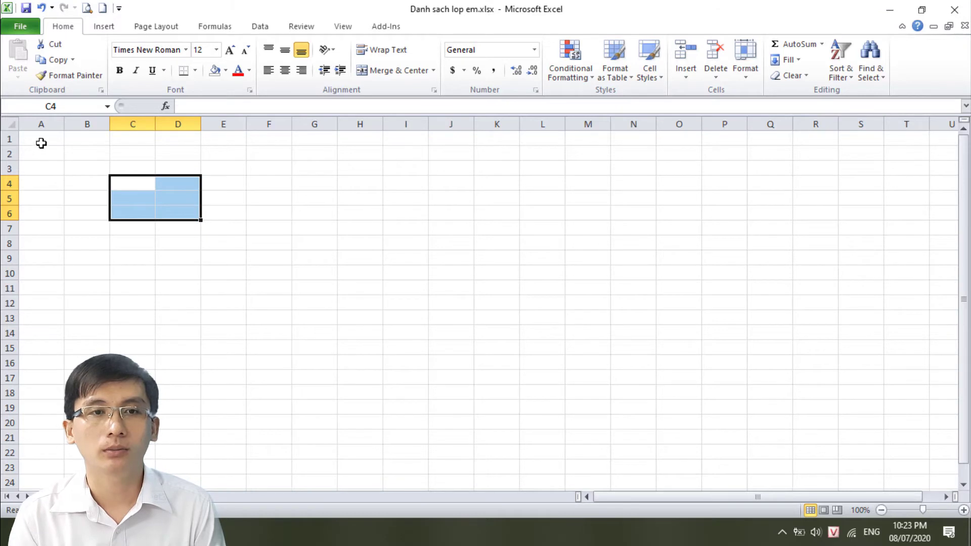
{"action": "left_click", "coordinate": [45, 141]}
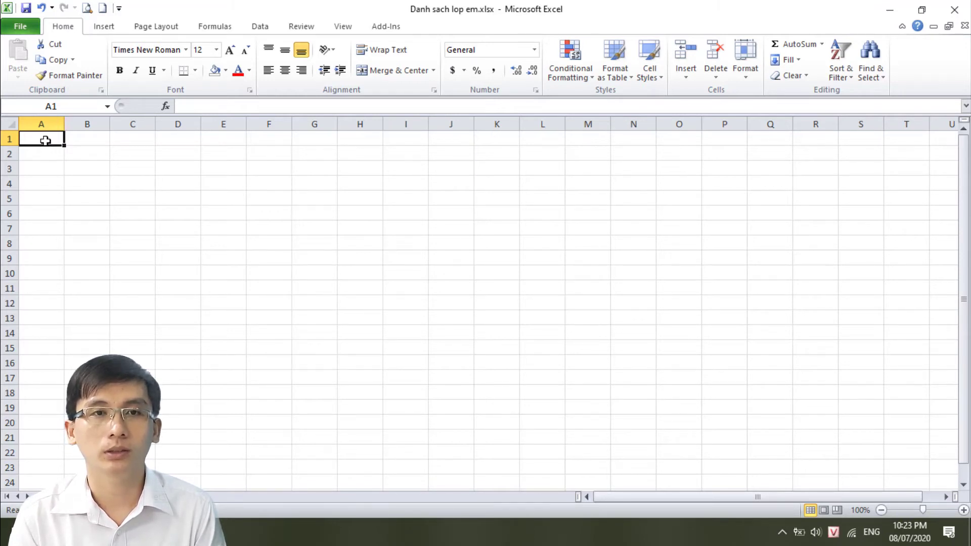
Enter the title 'Danh sách lớp em' in A1, then the headers Stt in A2 and the name header in B2.
{"action": "type", "text": "Danh sá"}
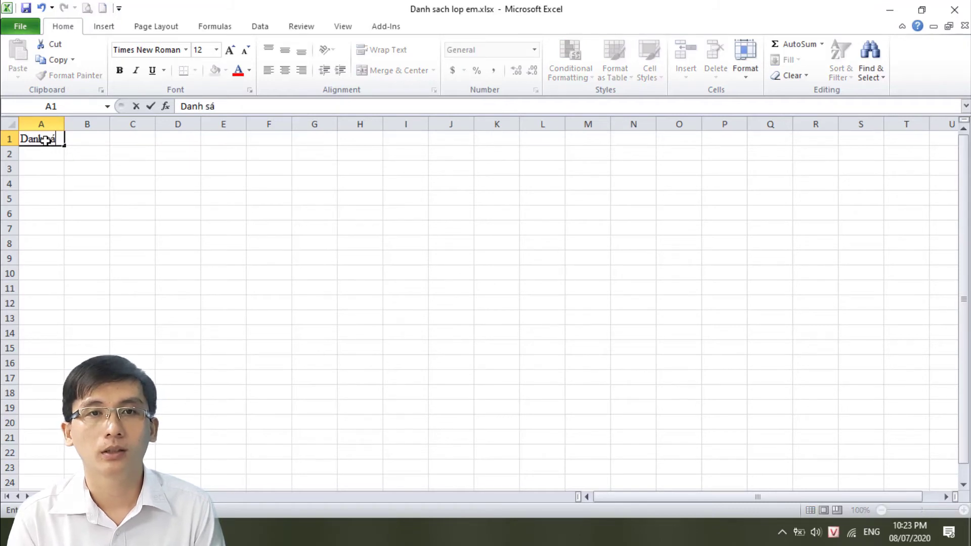
{"action": "type", "text": "ch lớp "}
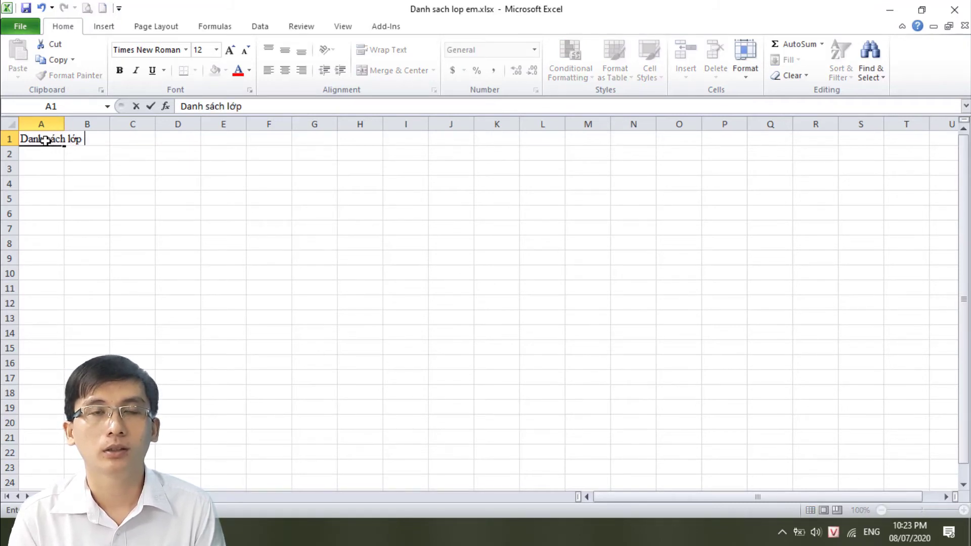
{"action": "type", "text": "em"}
{"action": "key", "text": "Return"}
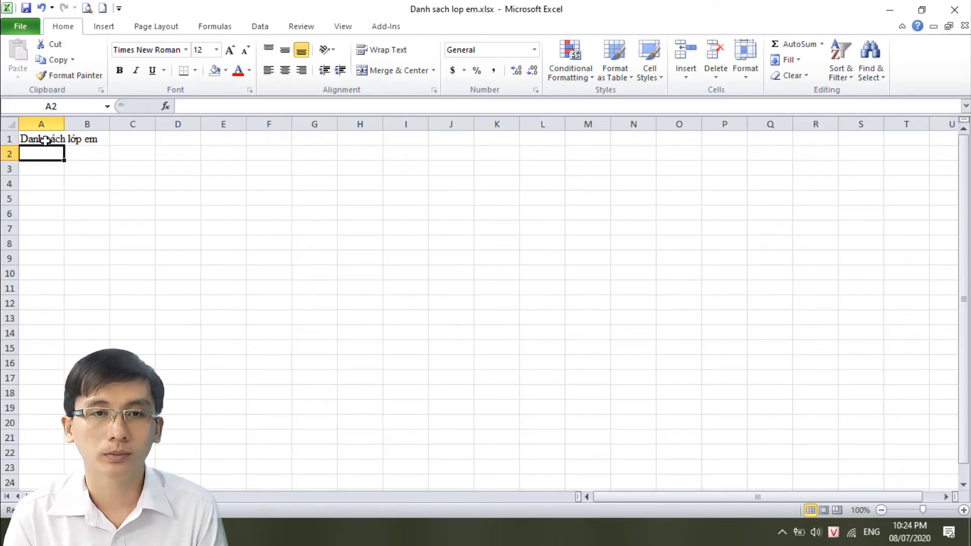
{"action": "type", "text": "Stt"}
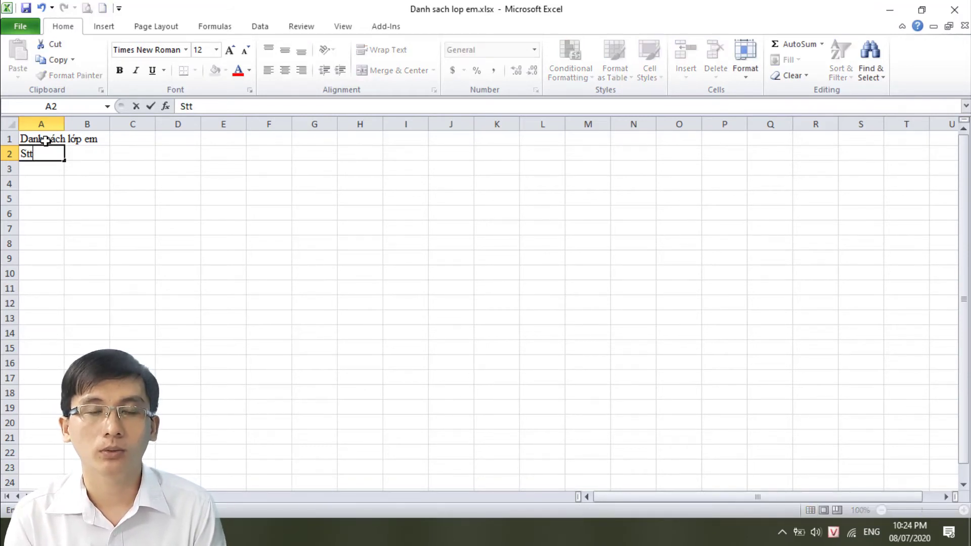
{"action": "key", "text": "Tab"}
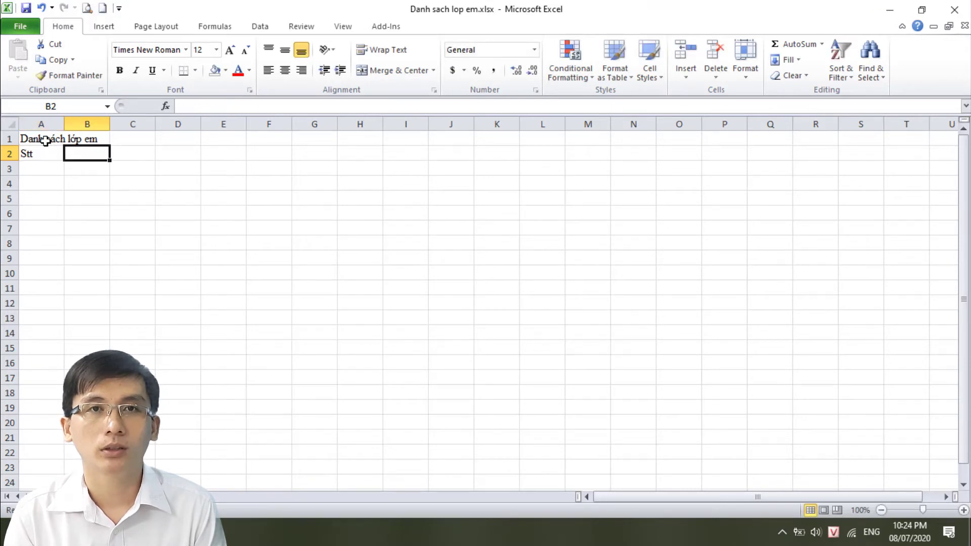
{"action": "type", "text": "Ho"}
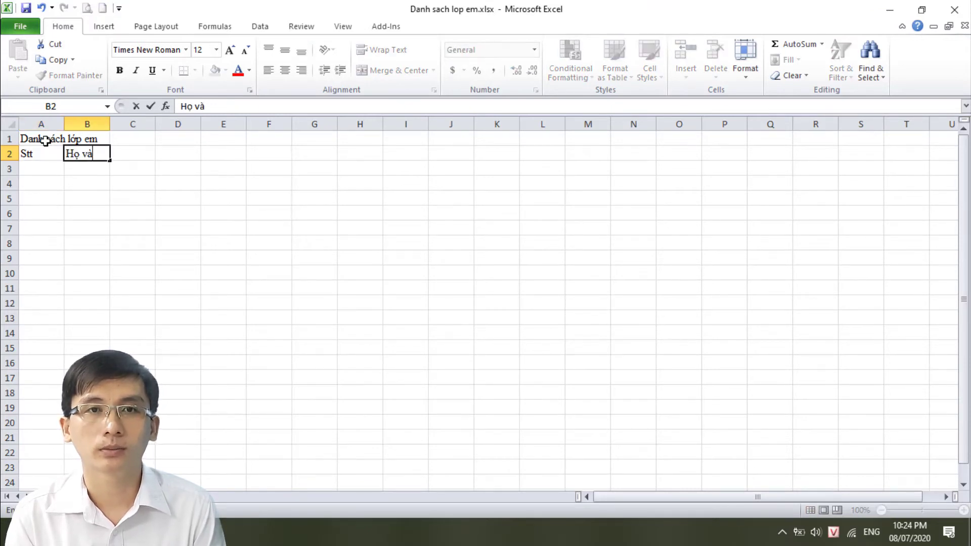
{"action": "type", "text": "ten"}
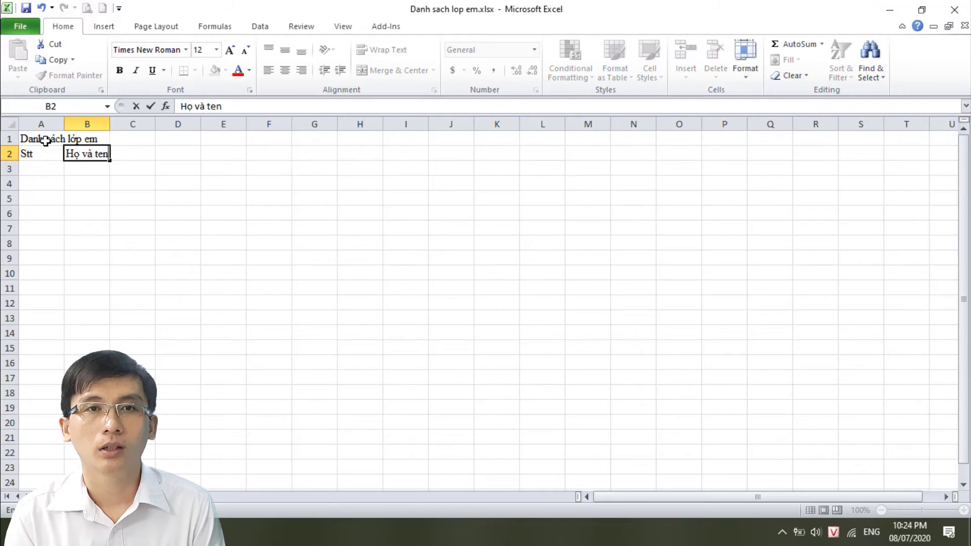
{"action": "key", "text": "Return"}
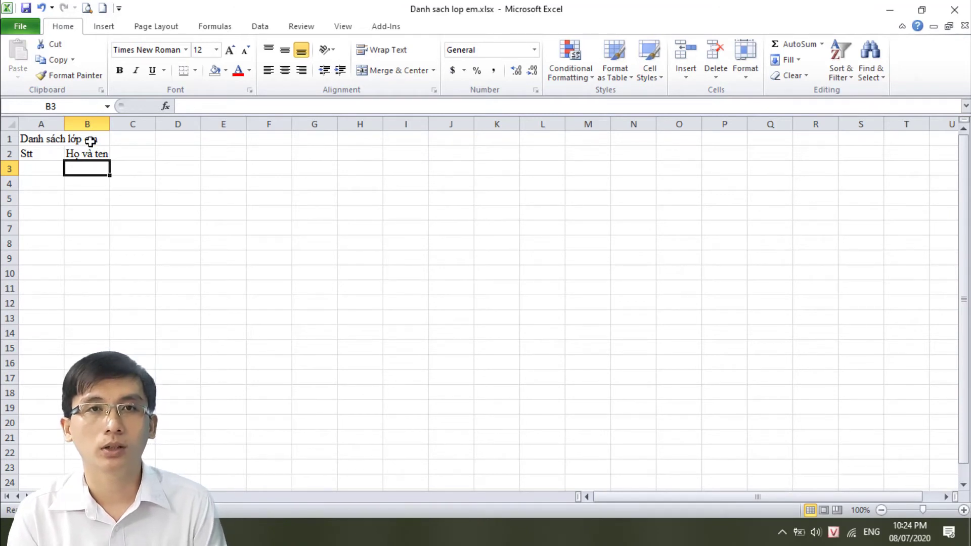
{"action": "left_click", "coordinate": [91, 141]}
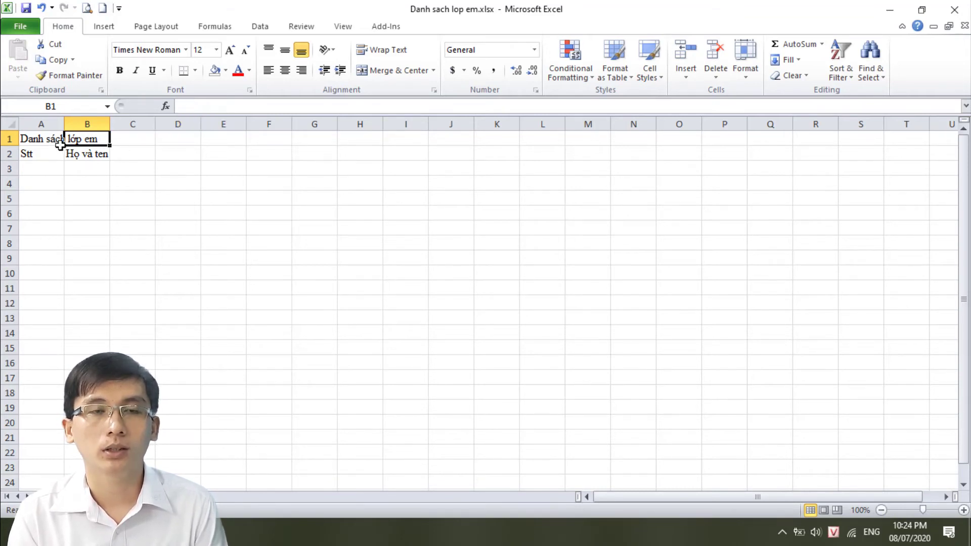
{"action": "left_click", "coordinate": [39, 138]}
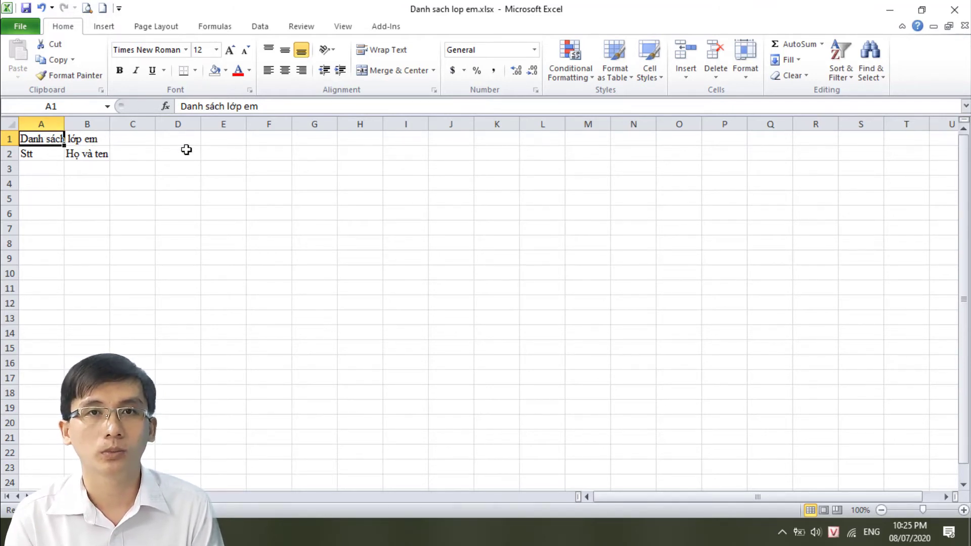
{"action": "left_click", "coordinate": [80, 140]}
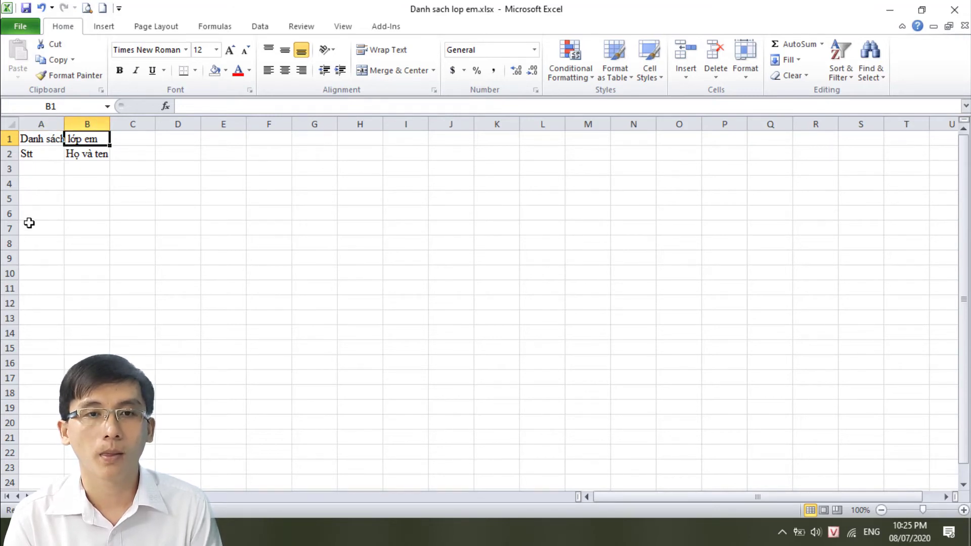
{"action": "left_click", "coordinate": [71, 221]}
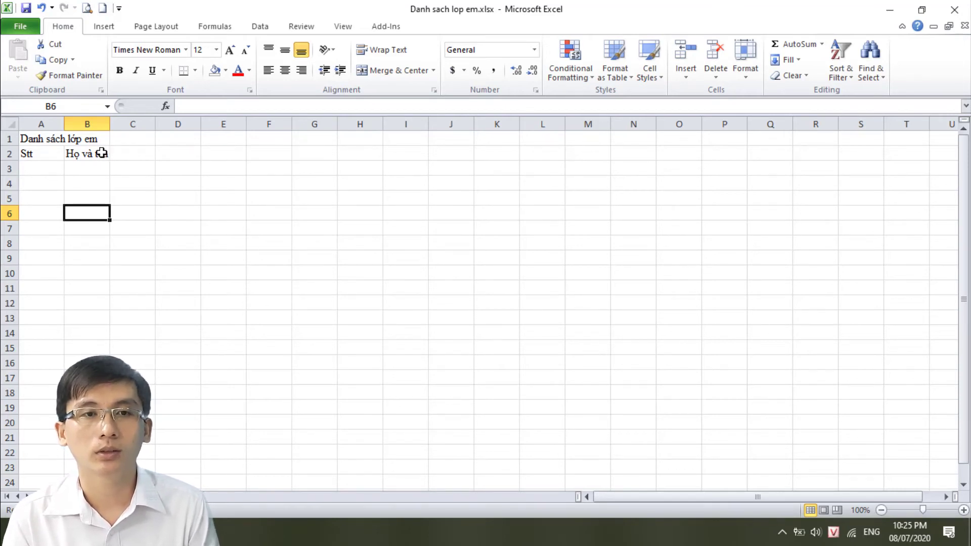
Correct the B2 header to 'Họ và tên' and number A3:A7 from 1 to 5.
{"action": "double_click", "coordinate": [103, 153]}
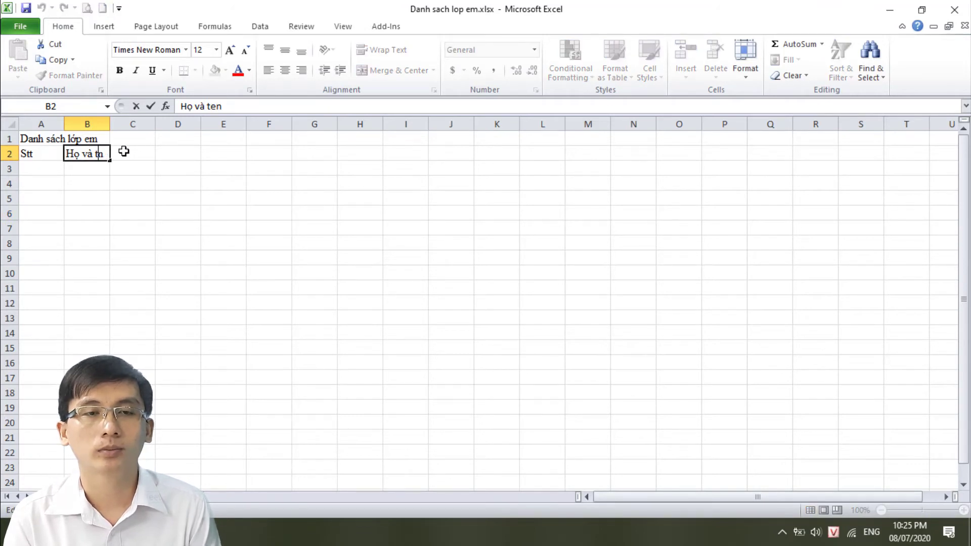
{"action": "type", "text": "ê"}
{"action": "key", "text": "Return"}
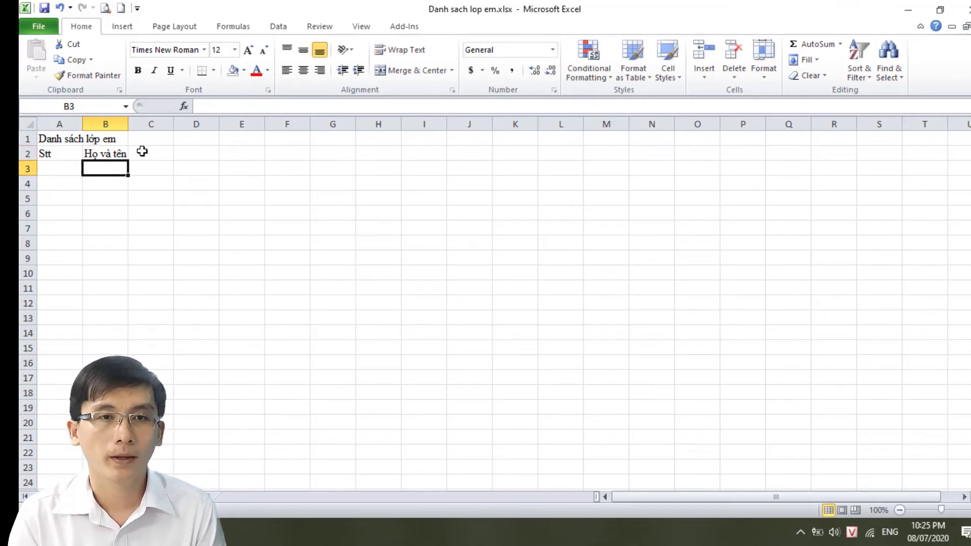
{"action": "left_click", "coordinate": [45, 169]}
{"action": "type", "text": "1 2 3 4 "}
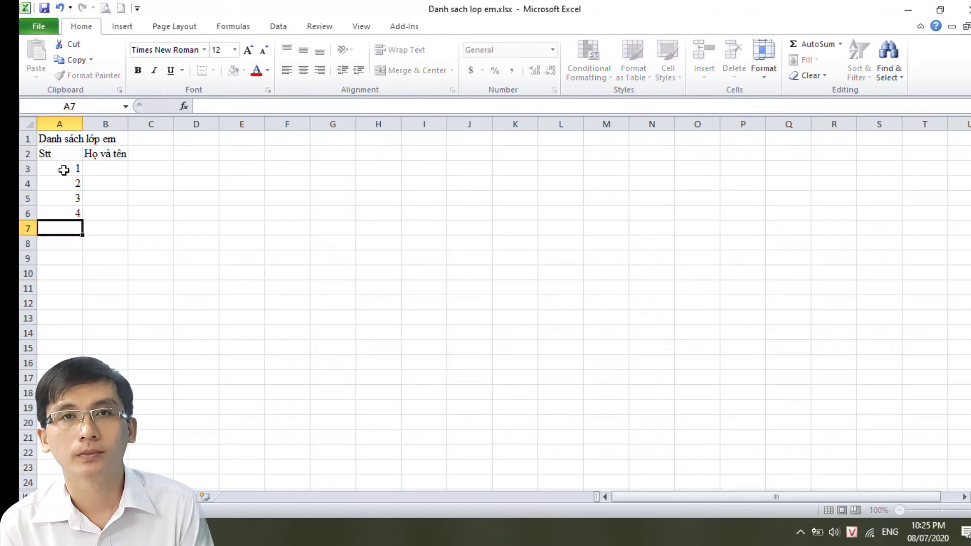
{"action": "type", "text": "5"}
Enter the five students' full names down B3:B7.
{"action": "left_click", "coordinate": [109, 170]}
{"action": "type", "text": "Đi"}
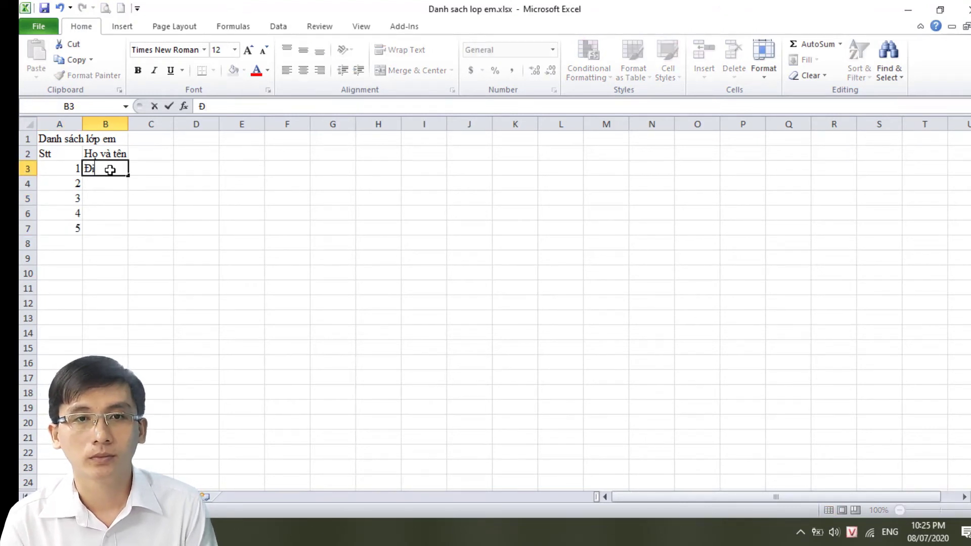
{"action": "type", "text": "nh Văn Hoàng An"}
{"action": "key", "text": "Return"}
{"action": "type", "text": "L"}
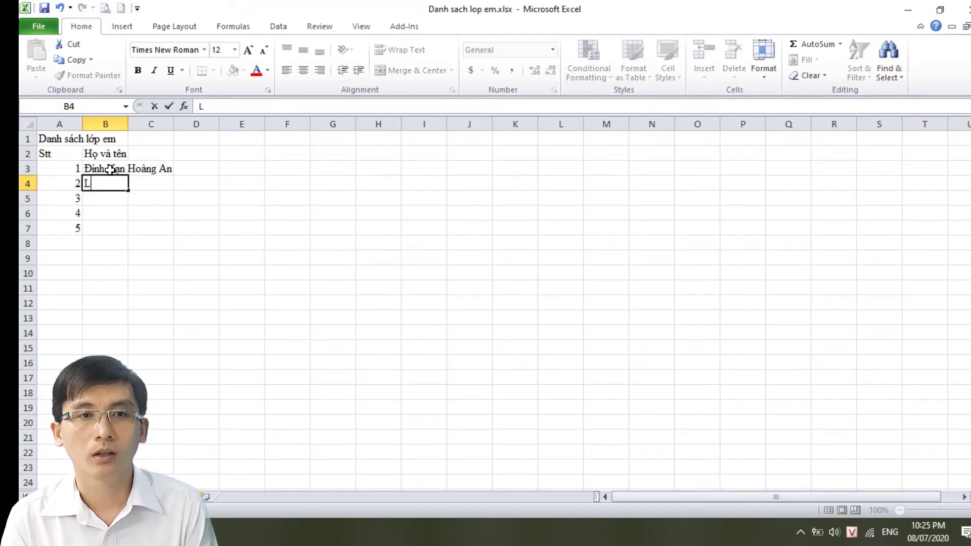
{"action": "type", "text": "ê Thị Hoài A"}
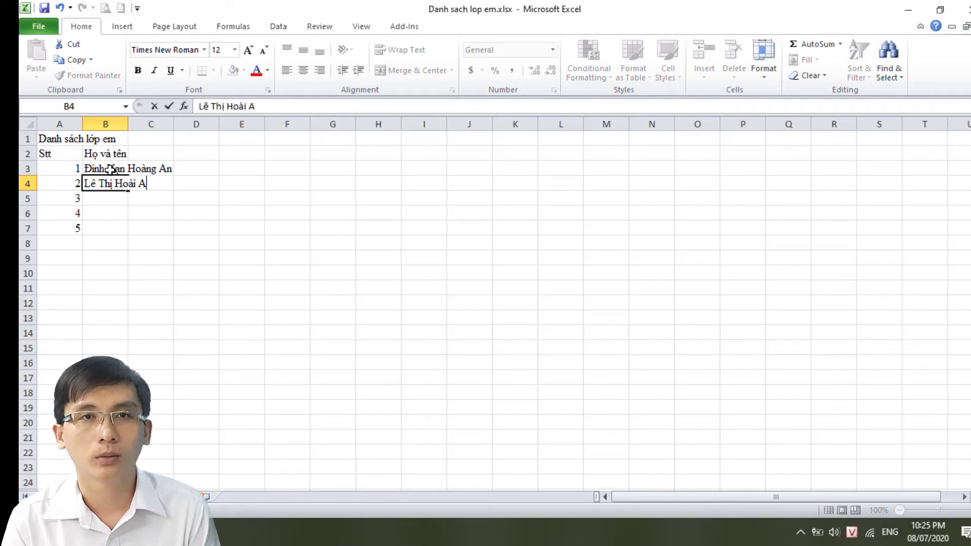
{"action": "type", "text": "n"}
{"action": "key", "text": "Return"}
{"action": "type", "text": "Lê Thái A"}
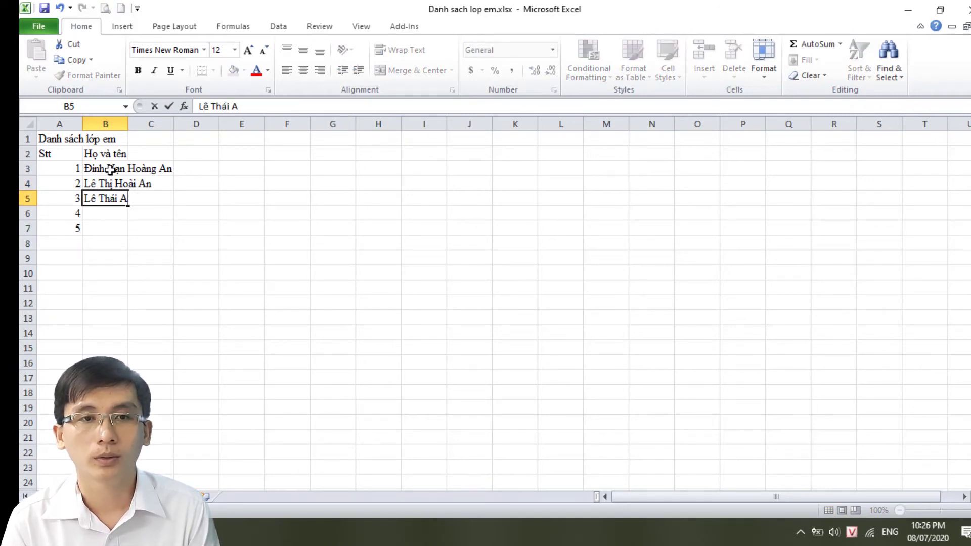
{"action": "type", "text": "nh"}
{"action": "key", "text": "Return"}
{"action": "type", "text": "Phạm N"}
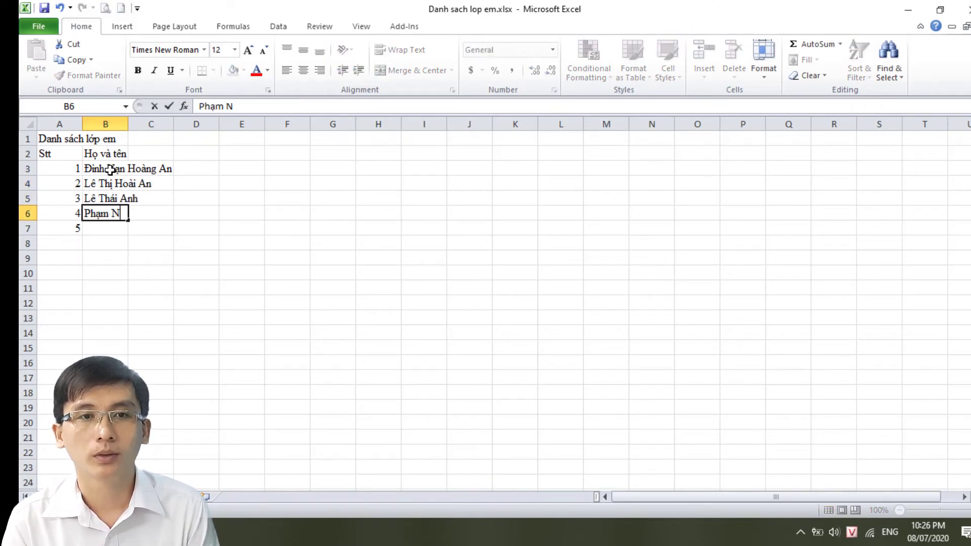
{"action": "type", "text": "hư Anh"}
{"action": "key", "text": "Return"}
{"action": "type", "text": "Vũ Vie"}
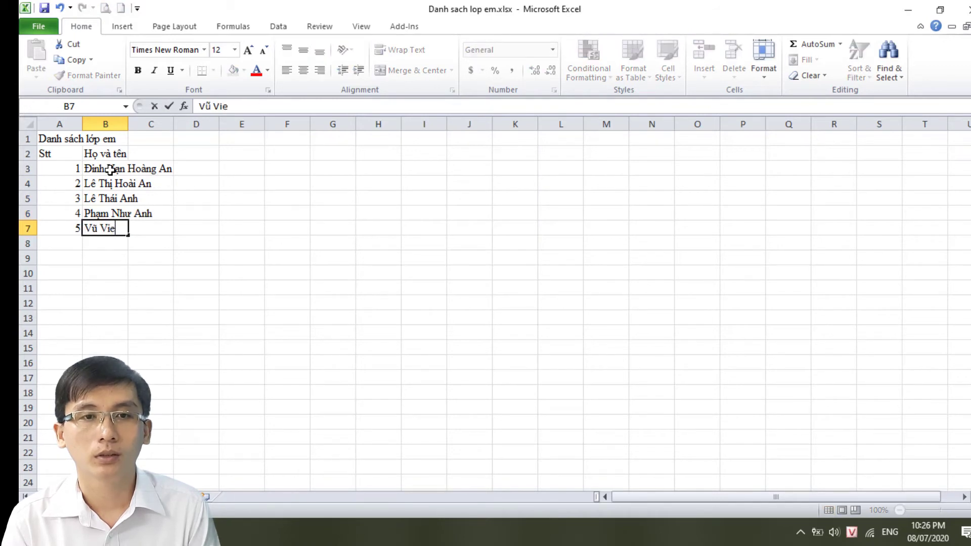
{"action": "type", "text": "nh"}
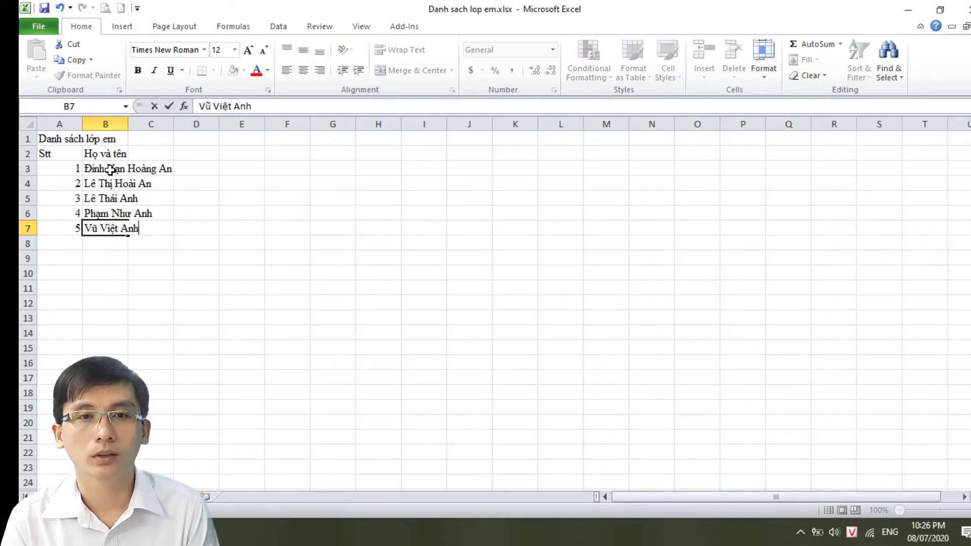
{"action": "left_click", "coordinate": [106, 263]}
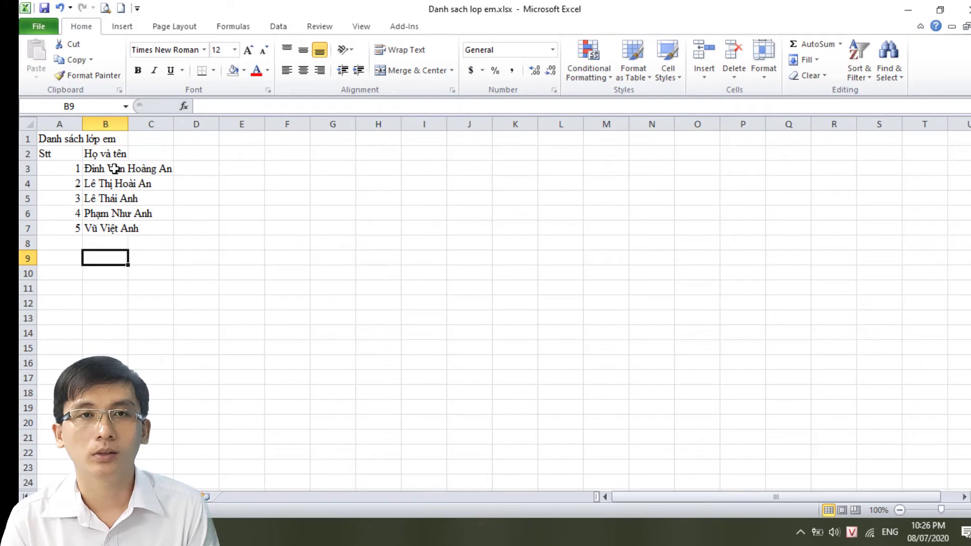
{"action": "left_click", "coordinate": [112, 169]}
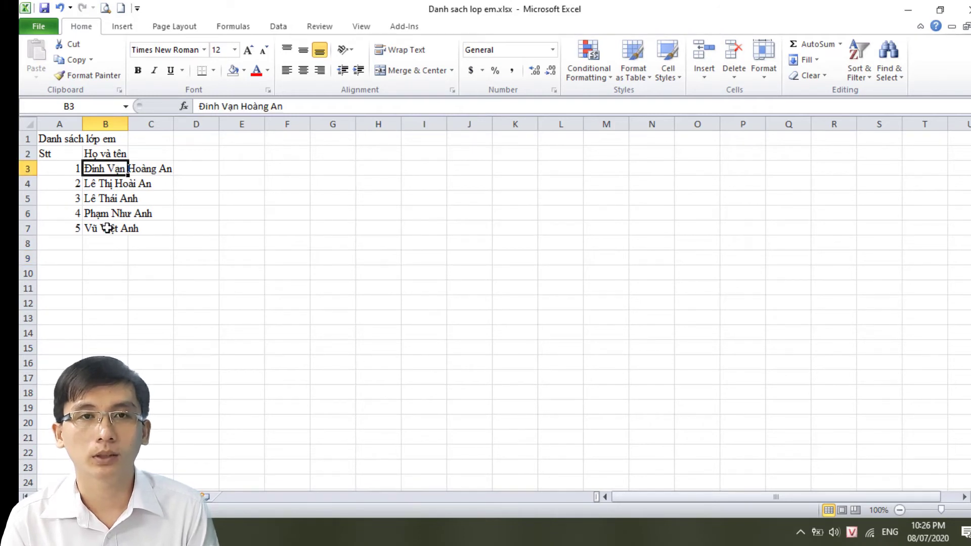
{"action": "left_click", "coordinate": [151, 169]}
{"action": "left_click", "coordinate": [112, 170]}
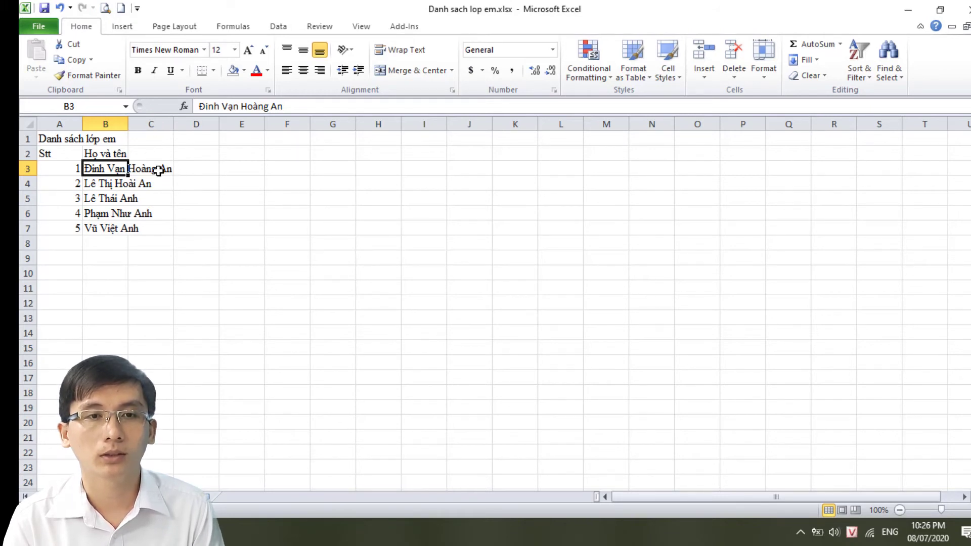
{"action": "left_click", "coordinate": [155, 169]}
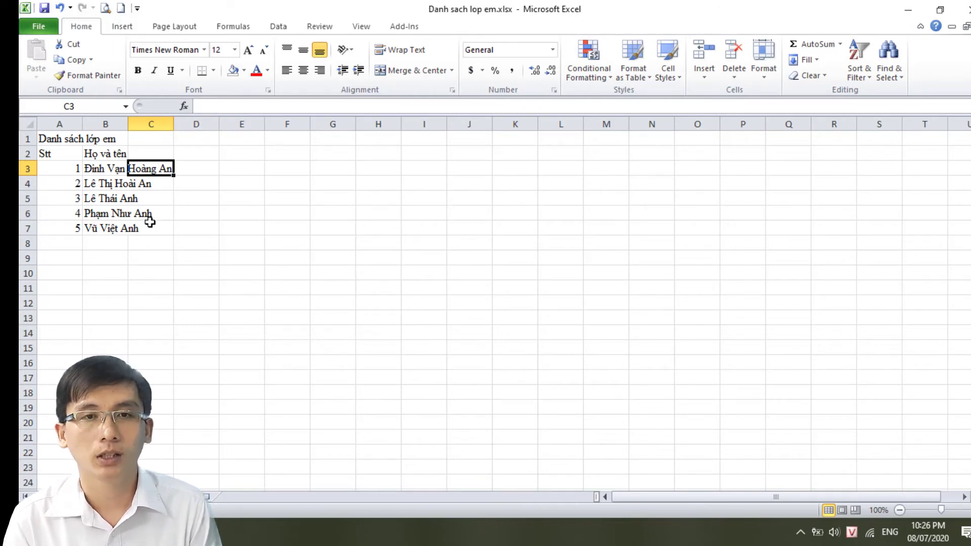
{"action": "left_click", "coordinate": [153, 265]}
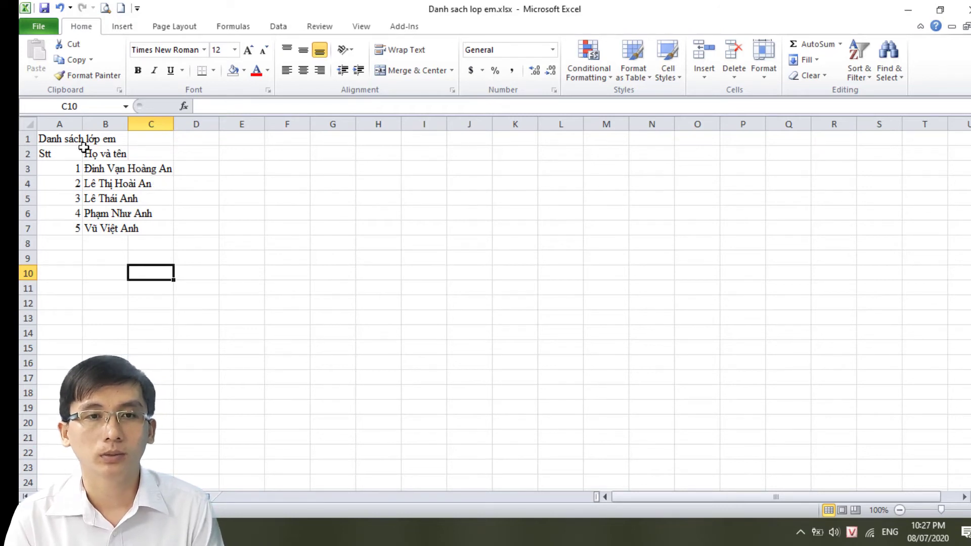
Select the class list A1:C7, then step down through the Stt numbers 1–5.
{"action": "mouse_move", "coordinate": [44, 136]}
{"action": "left_mouse_down"}
{"action": "mouse_move", "coordinate": [131, 156]}
{"action": "mouse_move", "coordinate": [167, 227]}
{"action": "left_mouse_up"}
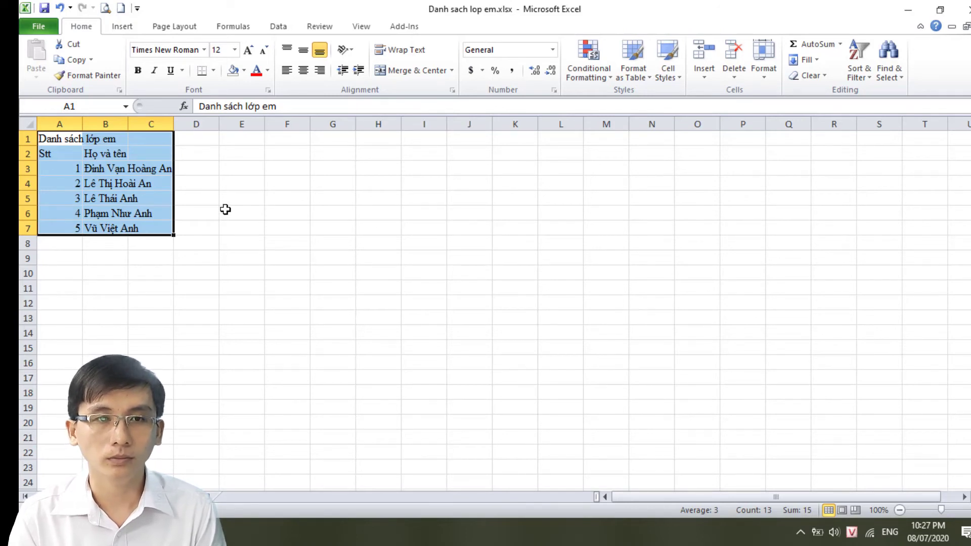
{"action": "left_click", "coordinate": [200, 257]}
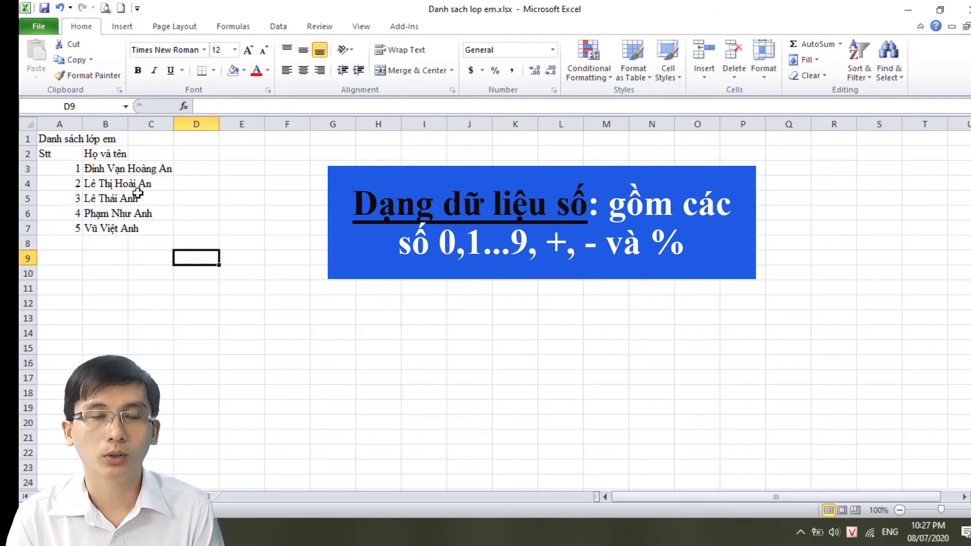
{"action": "left_click", "coordinate": [71, 169]}
{"action": "left_click", "coordinate": [71, 185]}
{"action": "left_click", "coordinate": [71, 199]}
{"action": "left_click", "coordinate": [71, 215]}
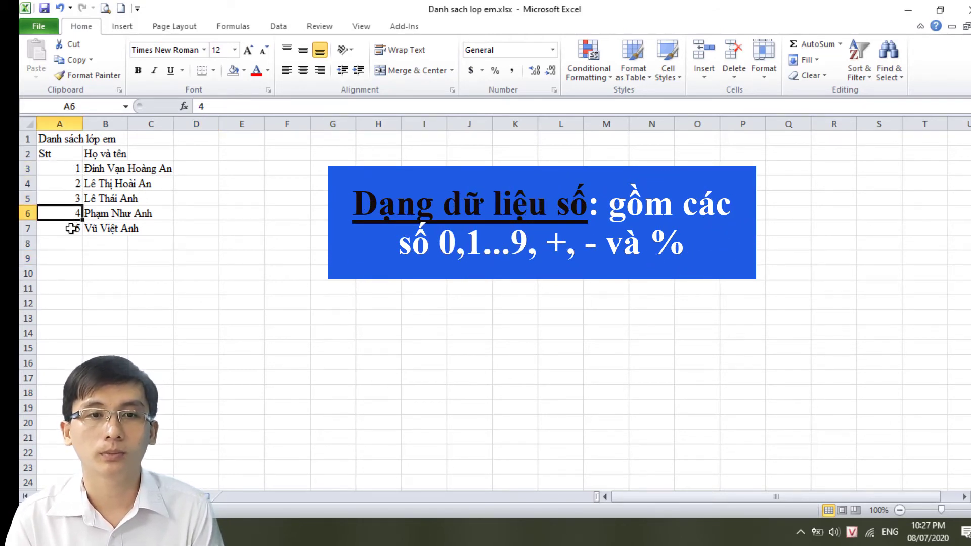
{"action": "left_click", "coordinate": [73, 228]}
Enter the number 6 in cell A8 below the Stt numbers.
{"action": "left_click", "coordinate": [65, 245]}
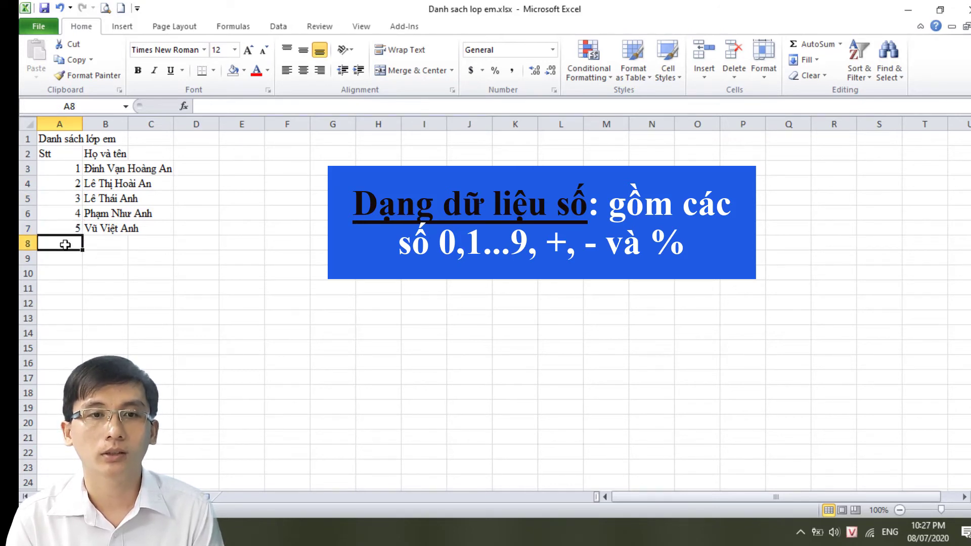
{"action": "type", "text": "6"}
{"action": "key", "text": "Return"}
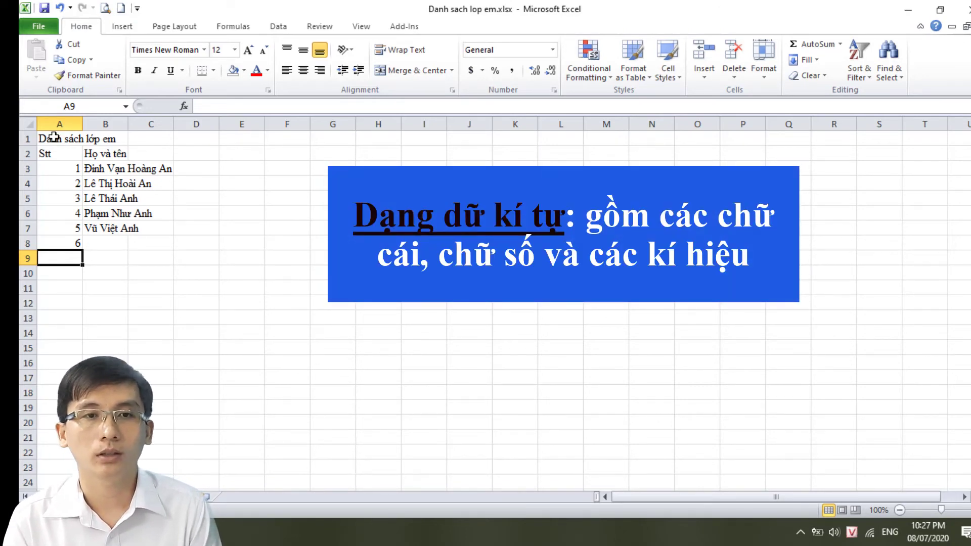
{"action": "left_click", "coordinate": [53, 137]}
{"action": "left_click", "coordinate": [50, 154]}
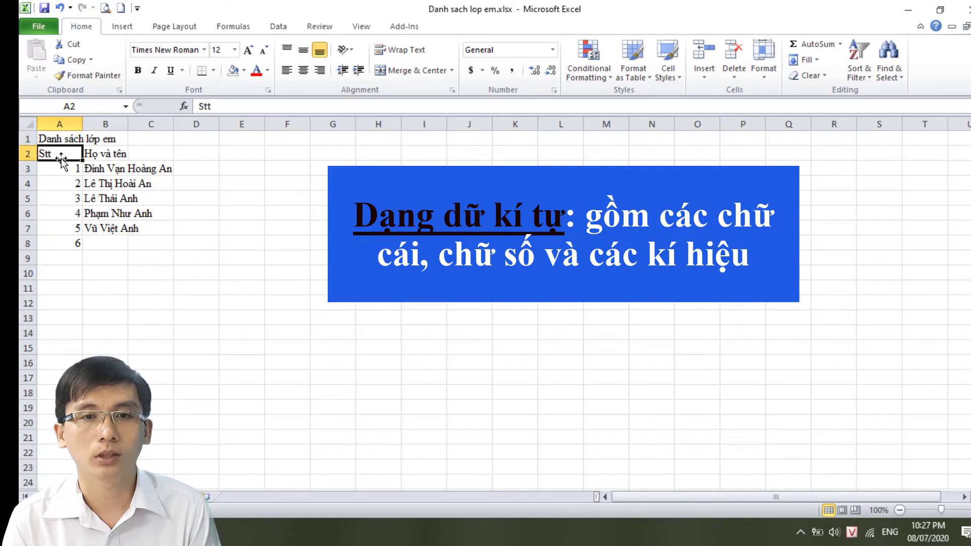
{"action": "left_click", "coordinate": [121, 199]}
{"action": "left_click", "coordinate": [125, 170]}
{"action": "left_click", "coordinate": [121, 193]}
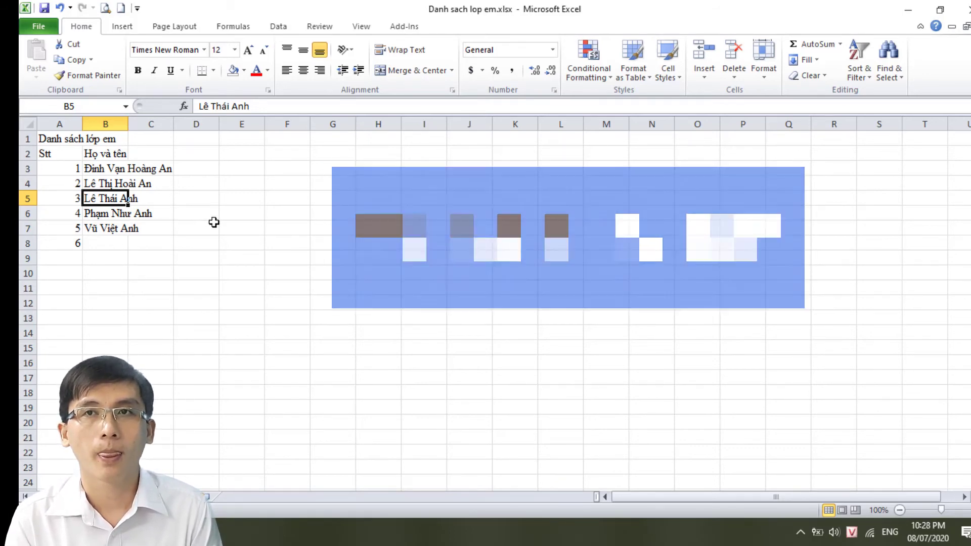
{"action": "left_click", "coordinate": [76, 244]}
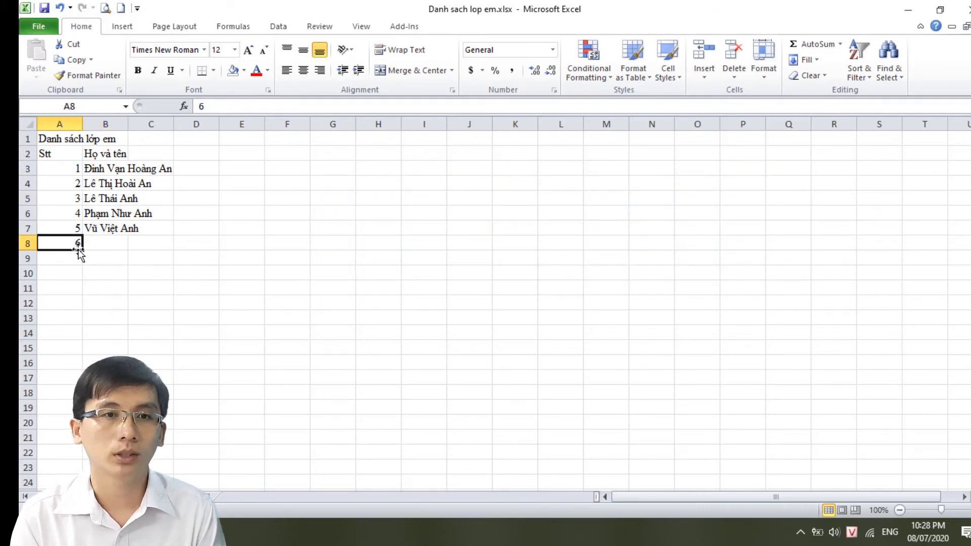
{"action": "left_click", "coordinate": [103, 244]}
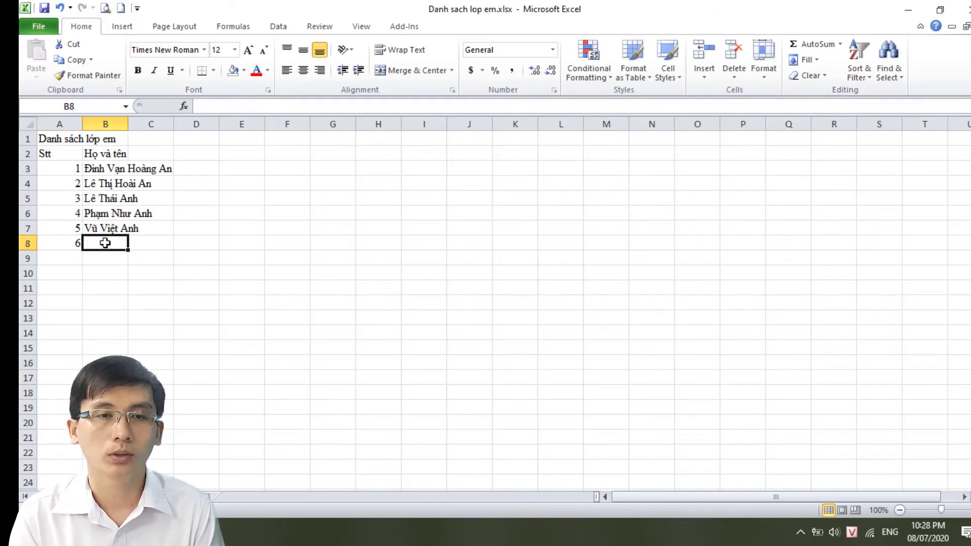
{"action": "left_click", "coordinate": [98, 259]}
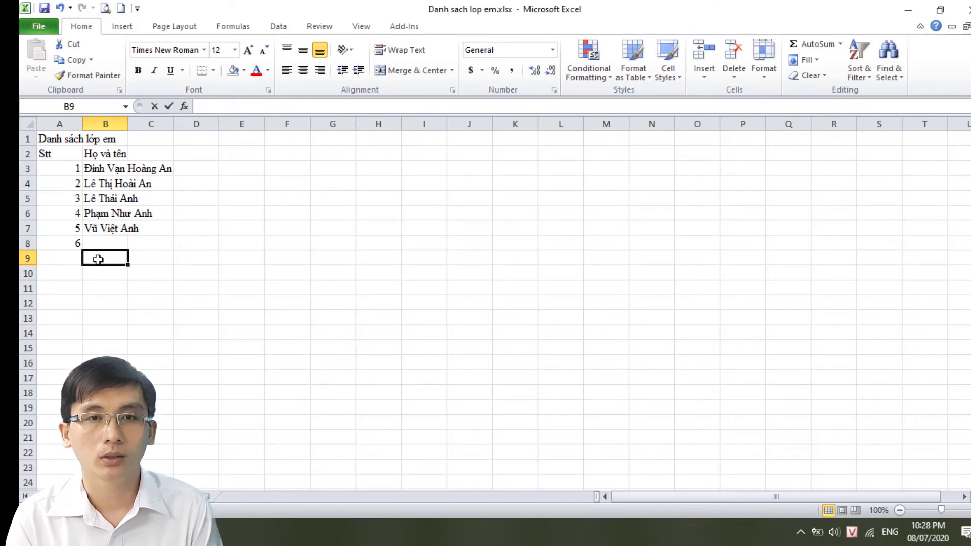
Enter '6 in cell B9 so the 6 is stored as text.
{"action": "type", "text": "'6"}
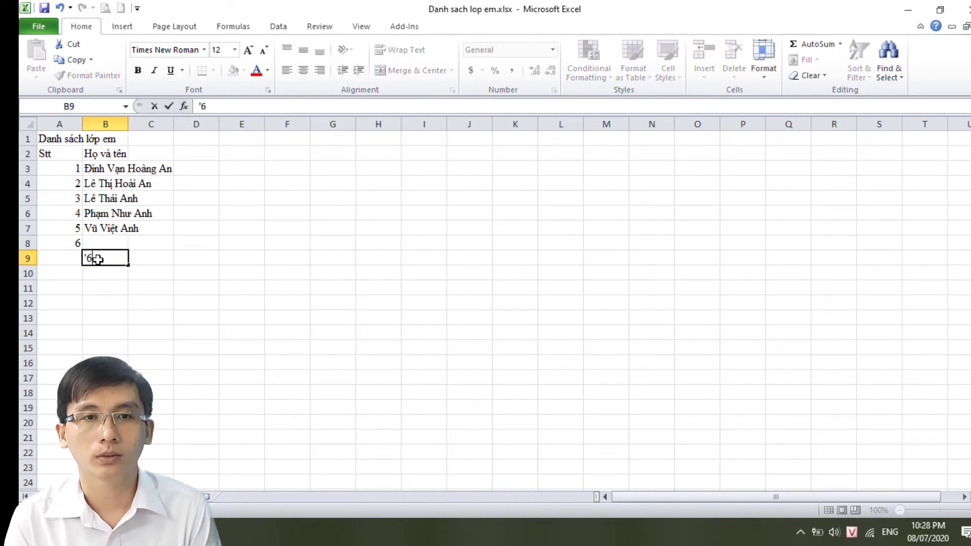
{"action": "key", "text": "Return"}
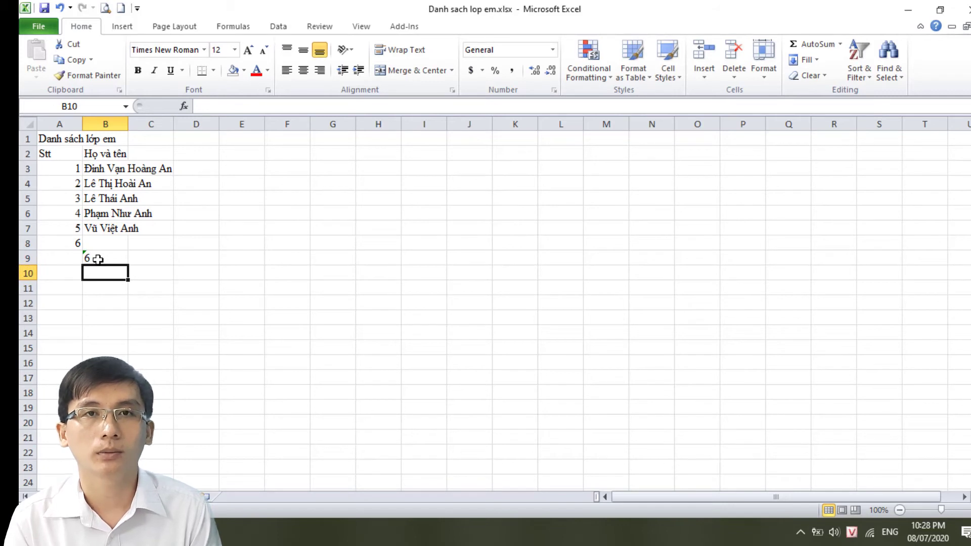
{"action": "left_click", "coordinate": [96, 260]}
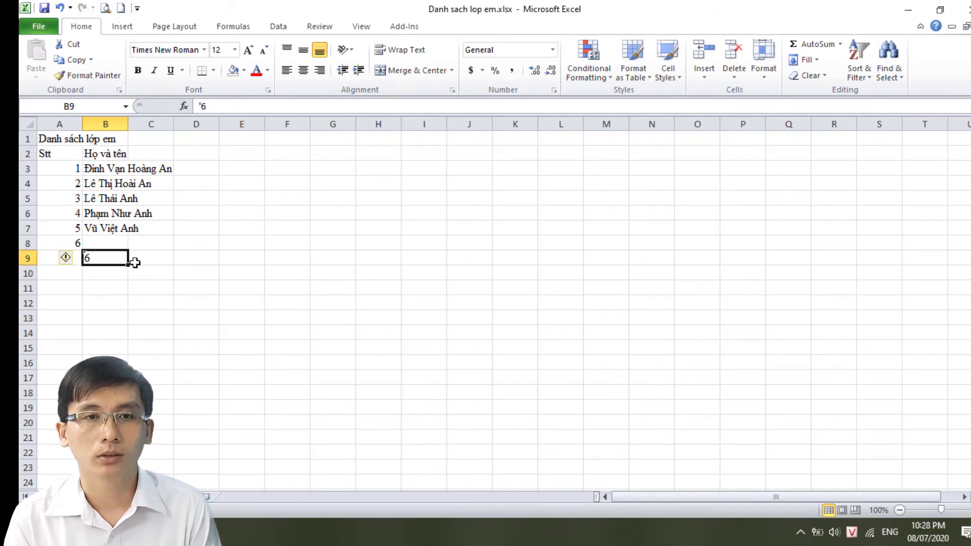
Compare the left-aligned text 6 in B9 with the numeric 6 in A8.
{"action": "left_click", "coordinate": [63, 240]}
{"action": "left_click", "coordinate": [113, 258]}
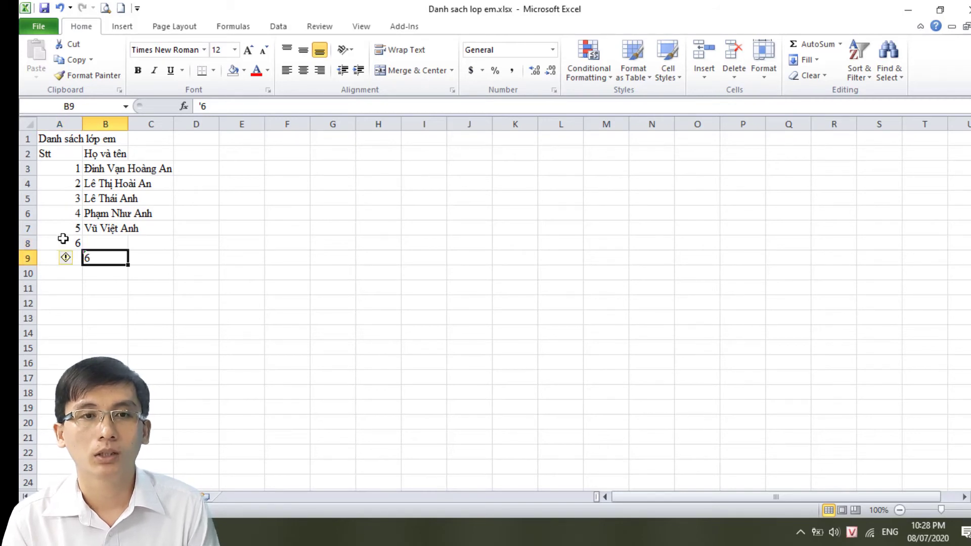
{"action": "left_click", "coordinate": [65, 240]}
{"action": "left_click", "coordinate": [109, 257]}
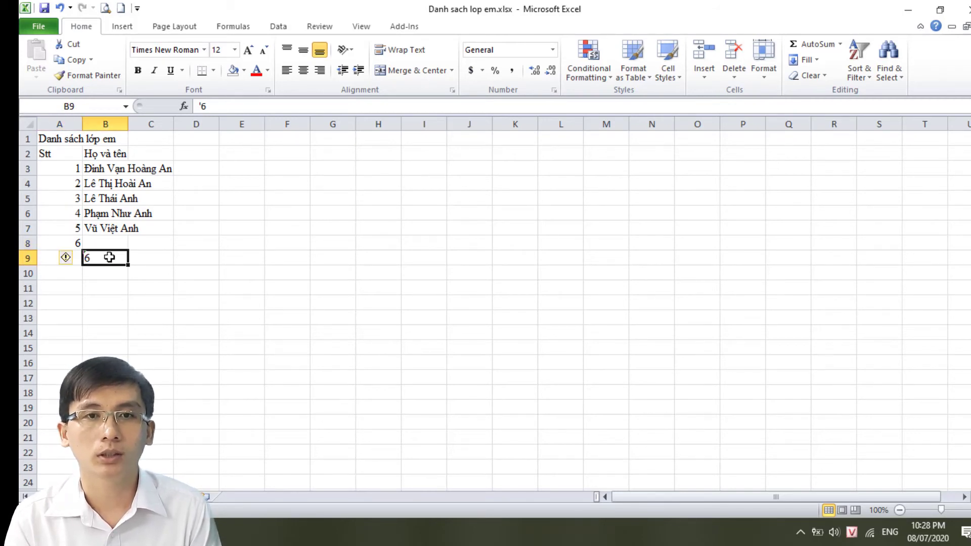
{"action": "left_click", "coordinate": [71, 243]}
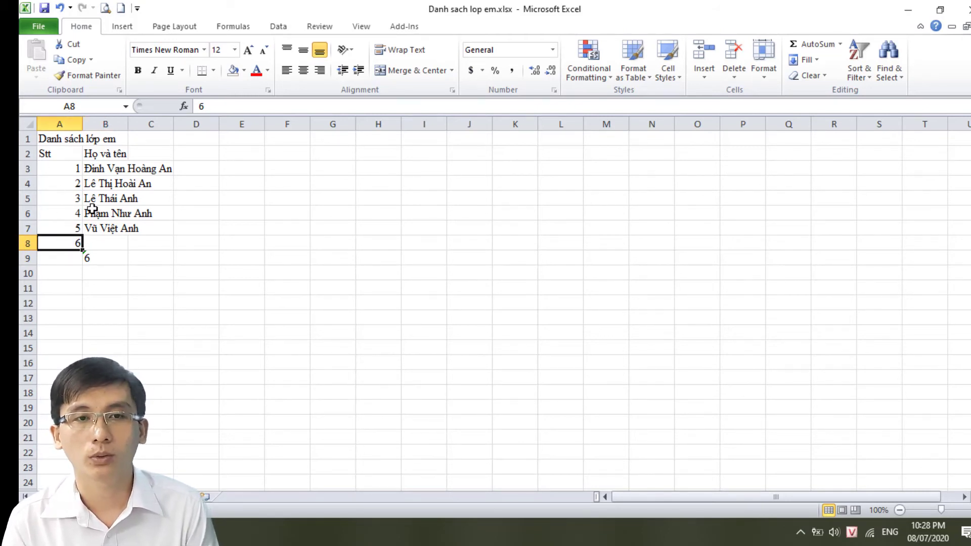
{"action": "left_click", "coordinate": [104, 261]}
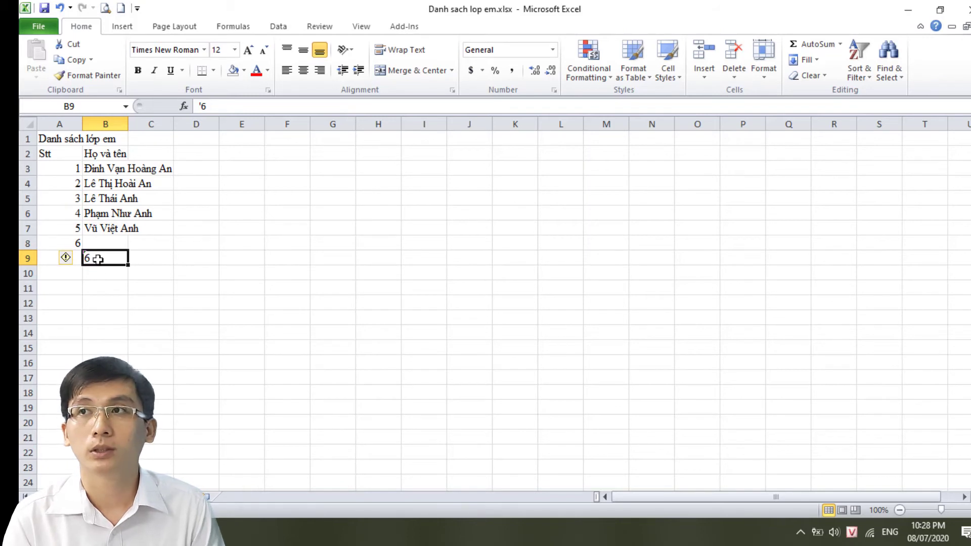
{"action": "left_click", "coordinate": [108, 319]}
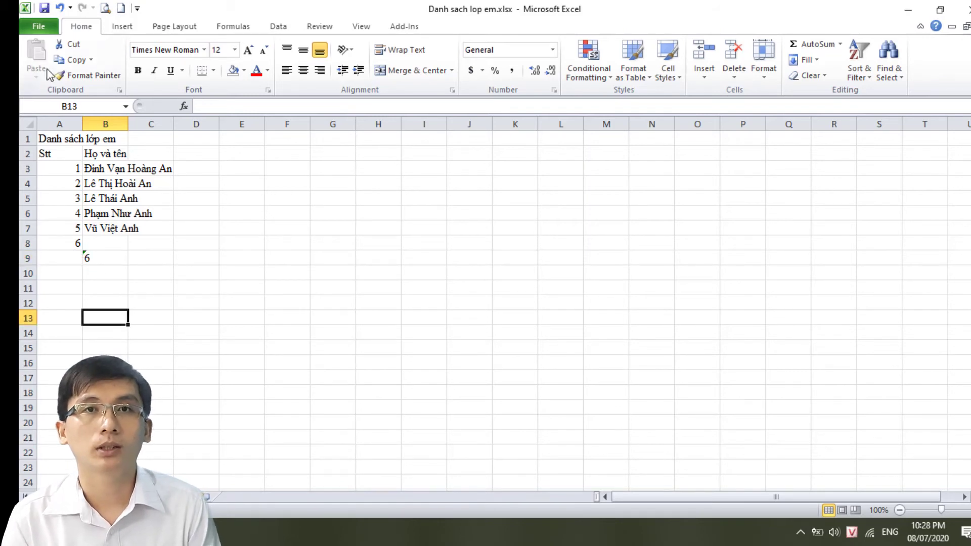
{"action": "left_click", "coordinate": [48, 25]}
Save the class list workbook, then highlight the opening-saved-files topic in video2.xlsx.
{"action": "left_click", "coordinate": [60, 50]}
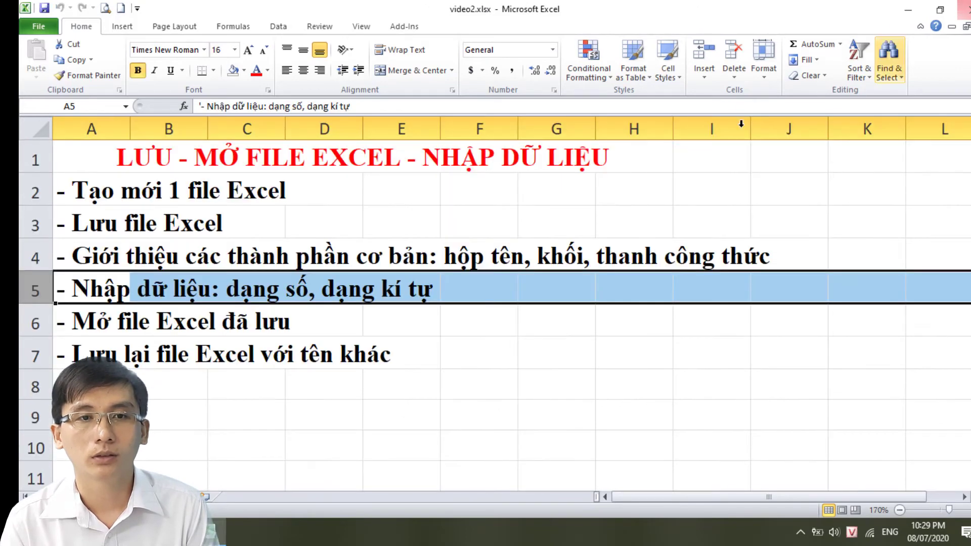
{"action": "left_click", "coordinate": [338, 378]}
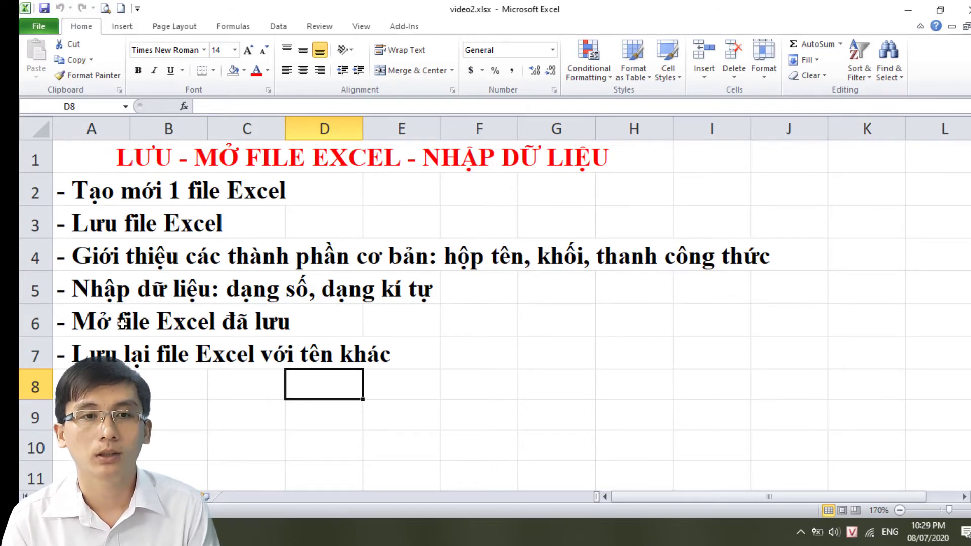
{"action": "left_click", "coordinate": [40, 320]}
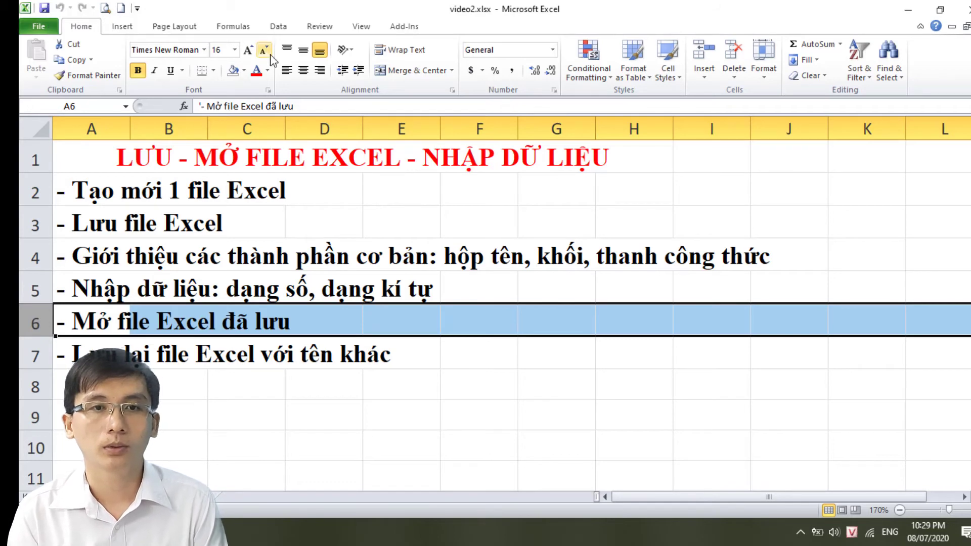
{"action": "left_click", "coordinate": [41, 28]}
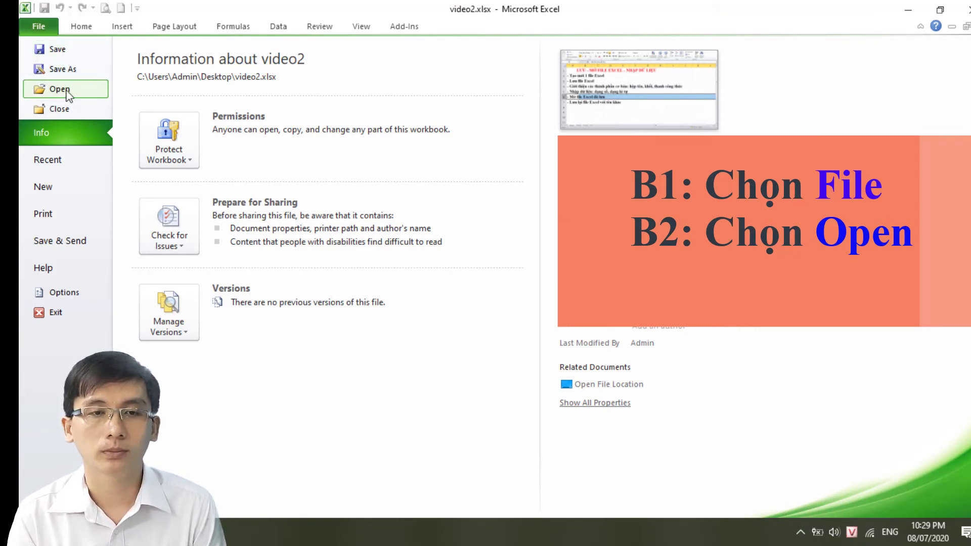
Start the Open command and reposition the Open dialog window.
{"action": "left_click", "coordinate": [60, 90]}
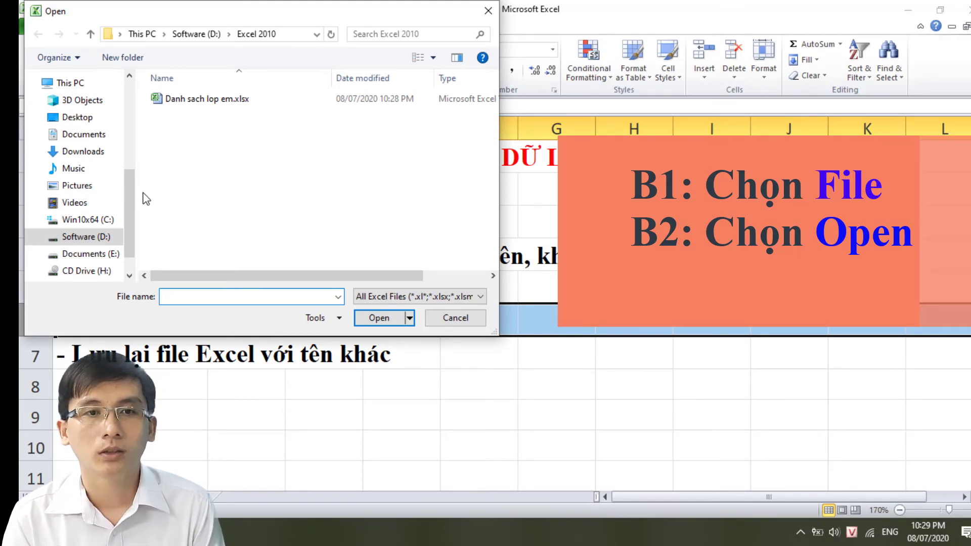
{"action": "left_click_drag", "start_coordinate": [134, 205], "coordinate": [133, 218]}
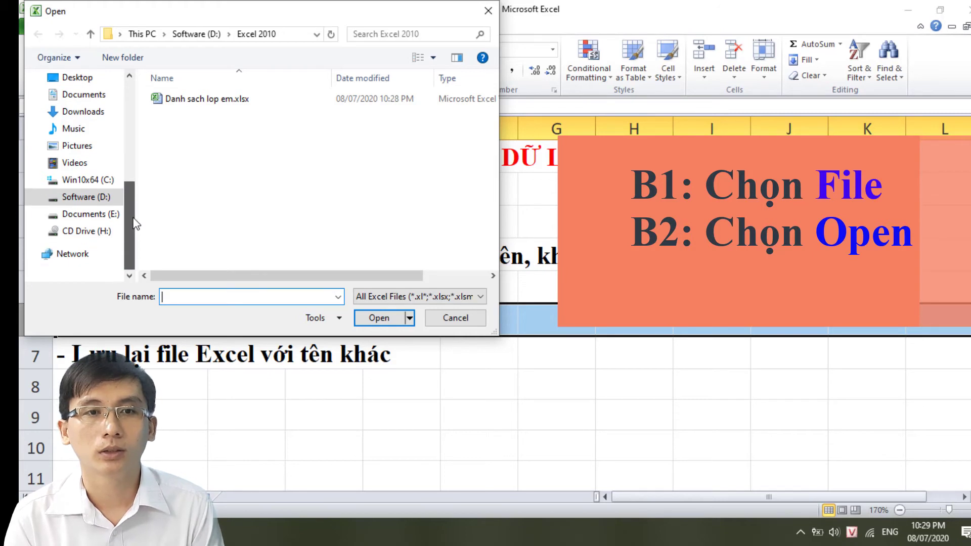
{"action": "left_click_drag", "start_coordinate": [528, 74], "coordinate": [530, 76]}
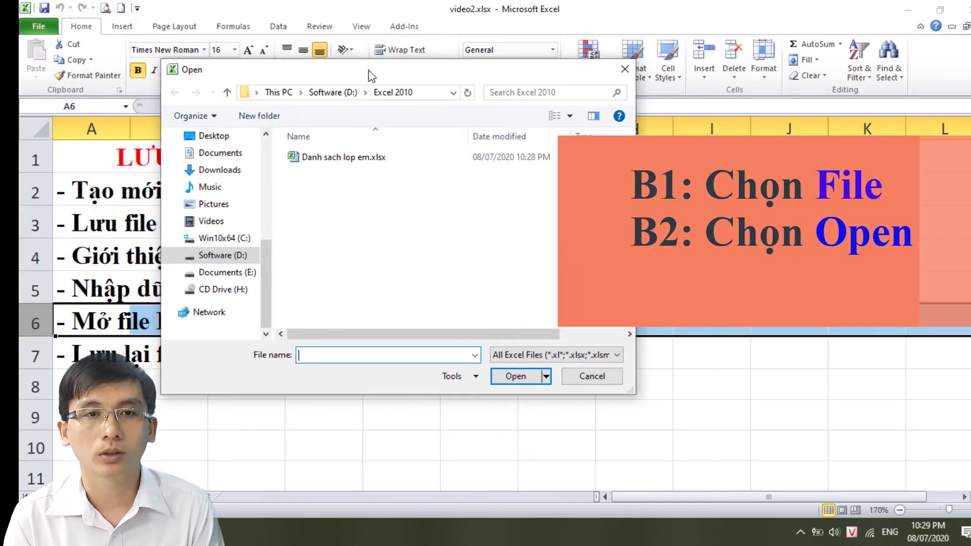
{"action": "left_click_drag", "start_coordinate": [197, 67], "coordinate": [244, 76]}
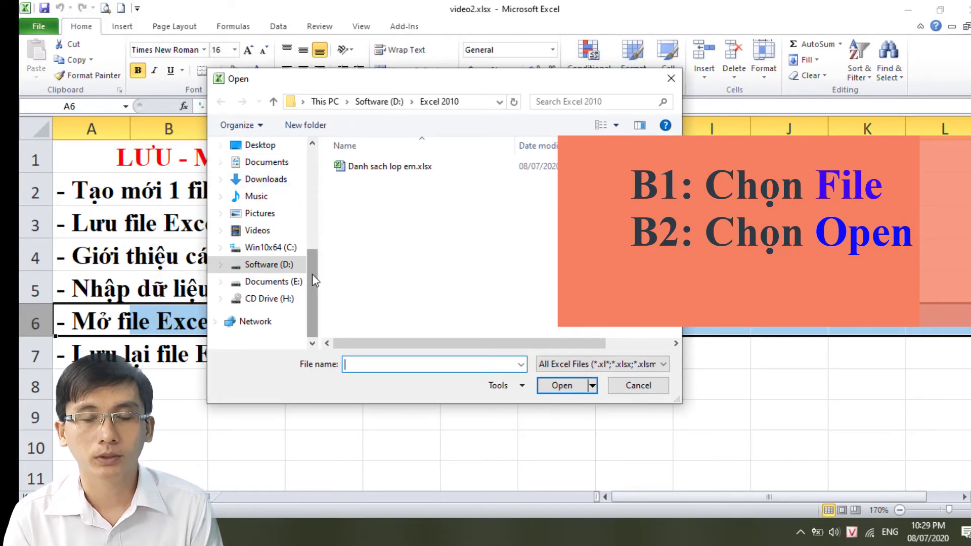
{"action": "scroll", "coordinate": [312, 274], "scroll_direction": "up", "scroll_amount": 1}
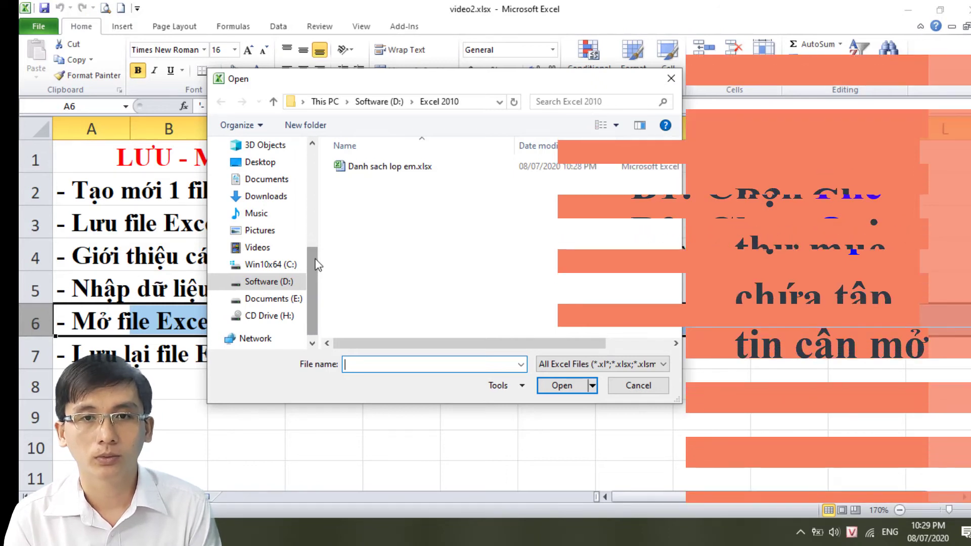
Browse to D:\Excel 2010 and open Danh sach lop em.xlsx.
{"action": "left_click", "coordinate": [287, 282]}
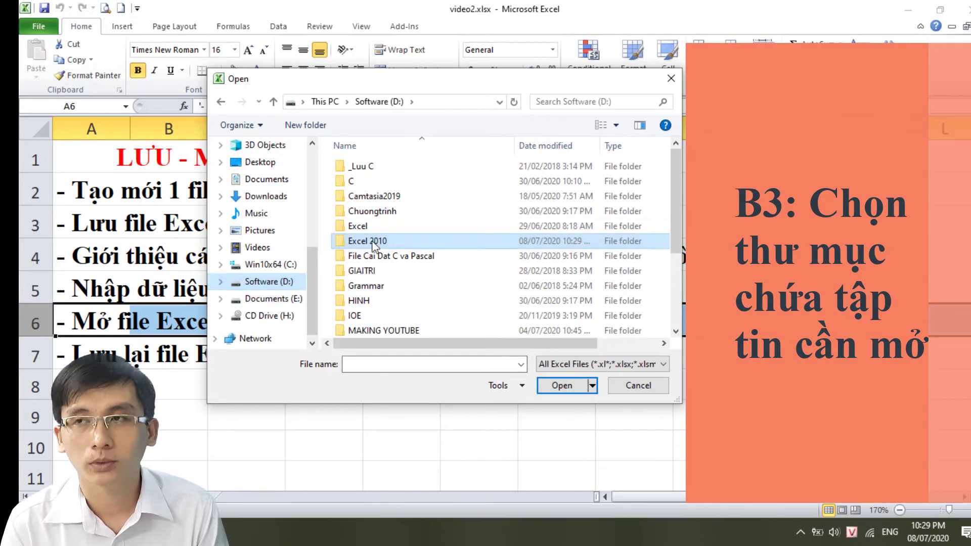
{"action": "left_click", "coordinate": [388, 240]}
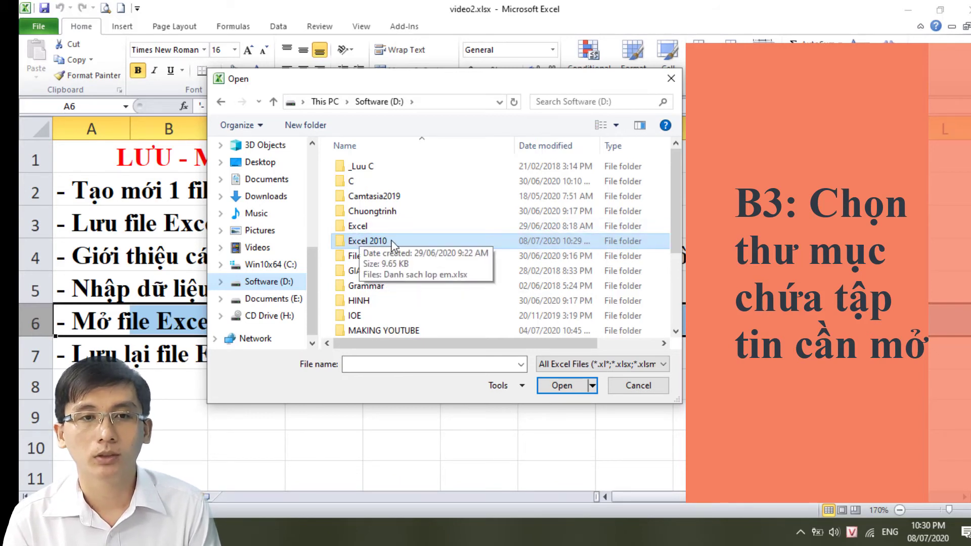
{"action": "double_click", "coordinate": [377, 242]}
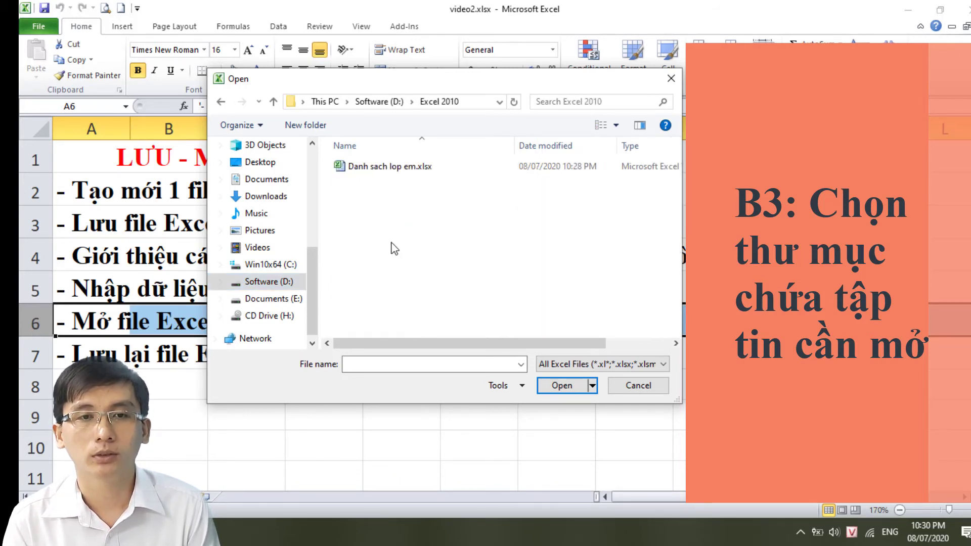
{"action": "left_click", "coordinate": [380, 169]}
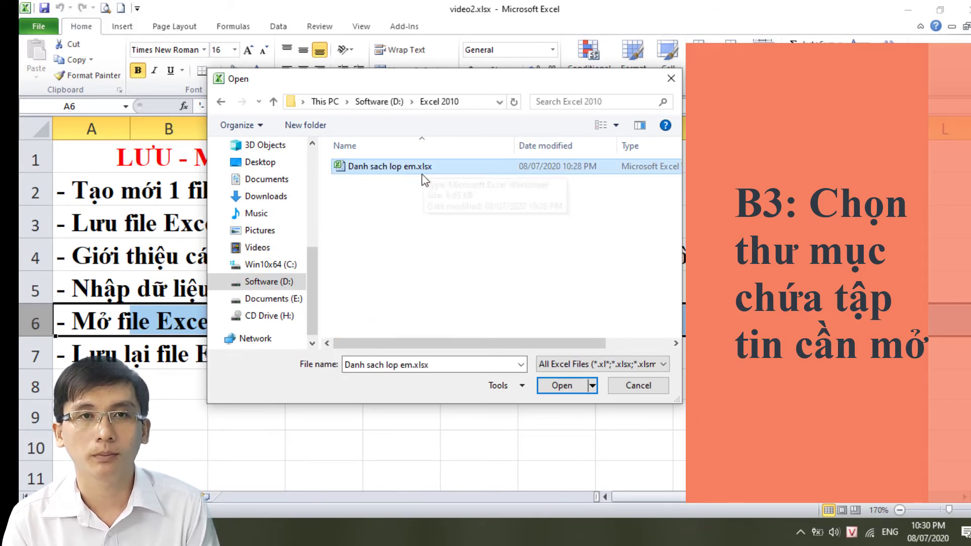
{"action": "left_click", "coordinate": [411, 202]}
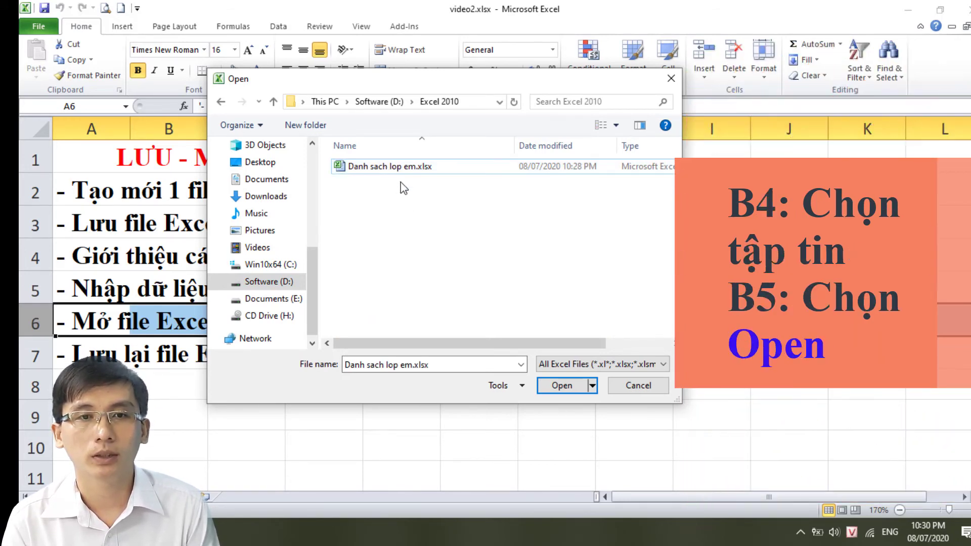
{"action": "left_click", "coordinate": [397, 173]}
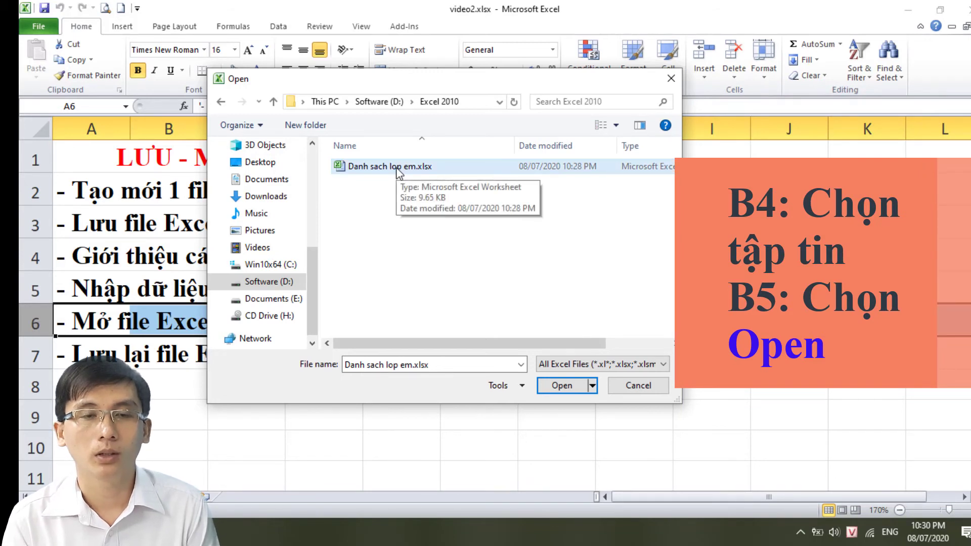
{"action": "left_click", "coordinate": [398, 174]}
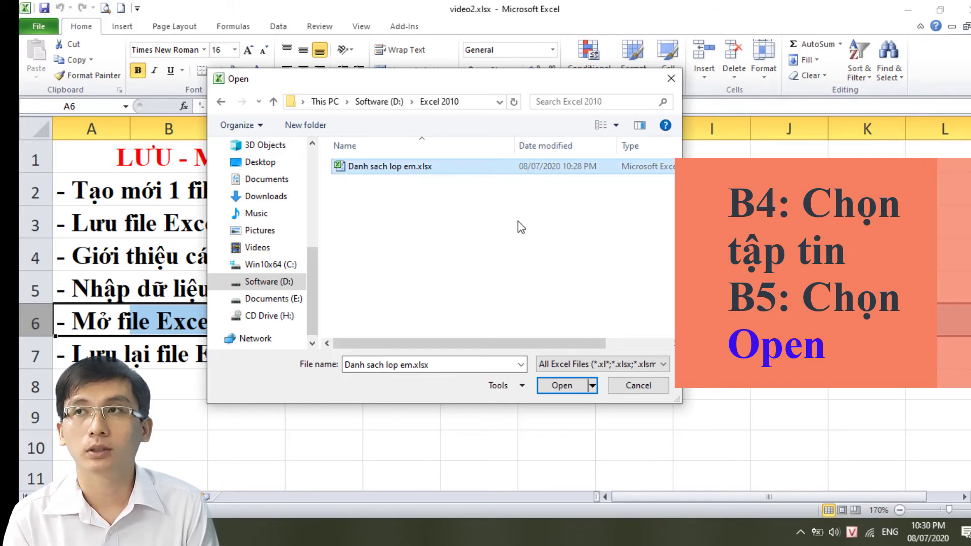
{"action": "left_click", "coordinate": [566, 389]}
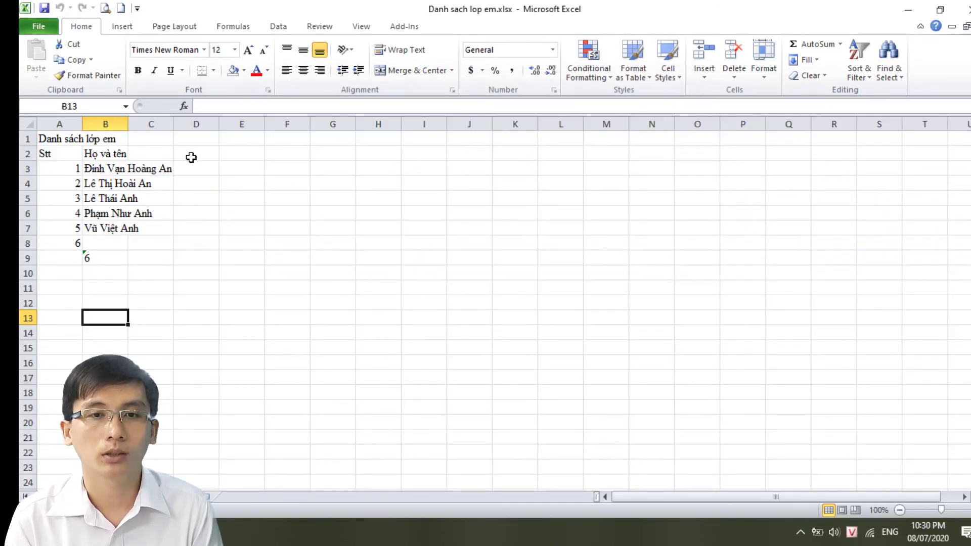
Check the student names, then switch to video2.xlsx and highlight the row 7 topic.
{"action": "left_click", "coordinate": [102, 260]}
{"action": "left_click", "coordinate": [103, 185]}
{"action": "left_click", "coordinate": [108, 225]}
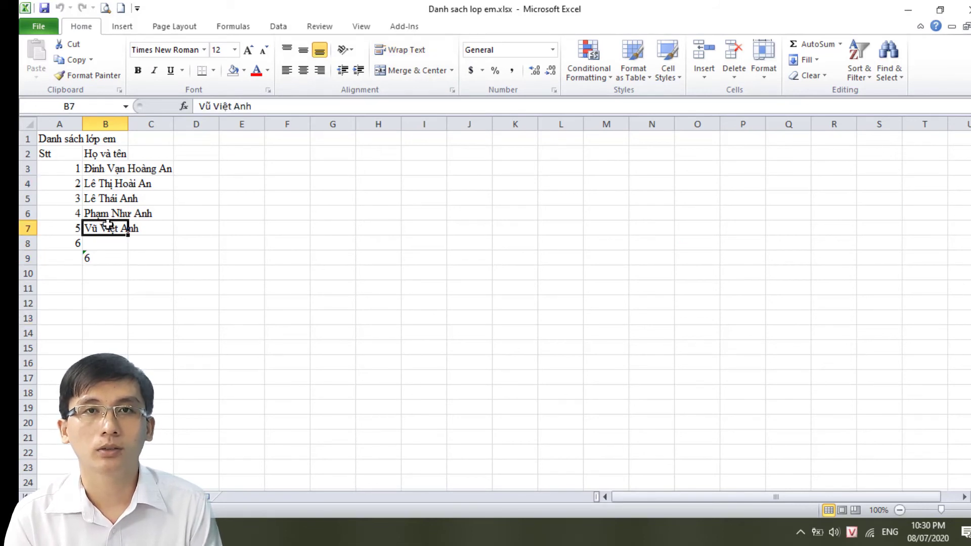
{"action": "left_click", "coordinate": [185, 532]}
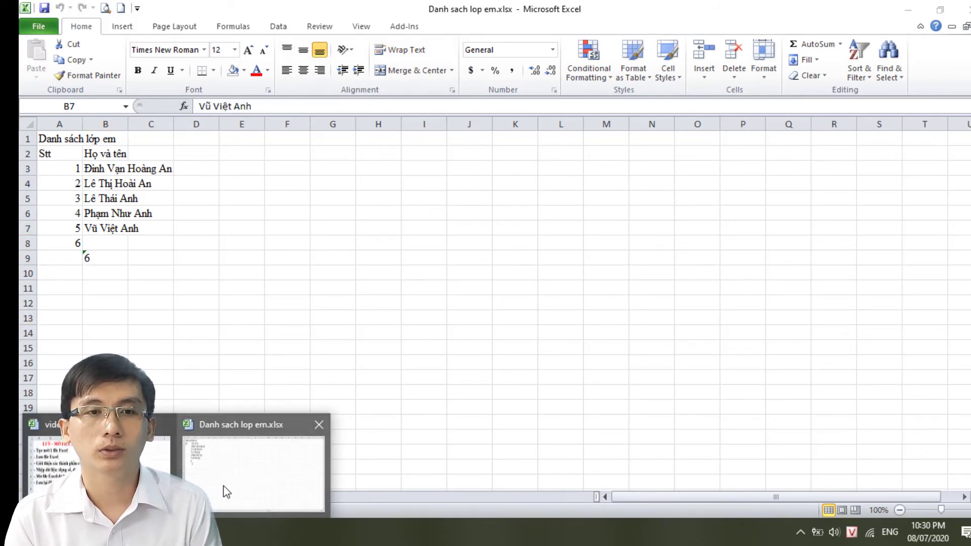
{"action": "left_click", "coordinate": [35, 455]}
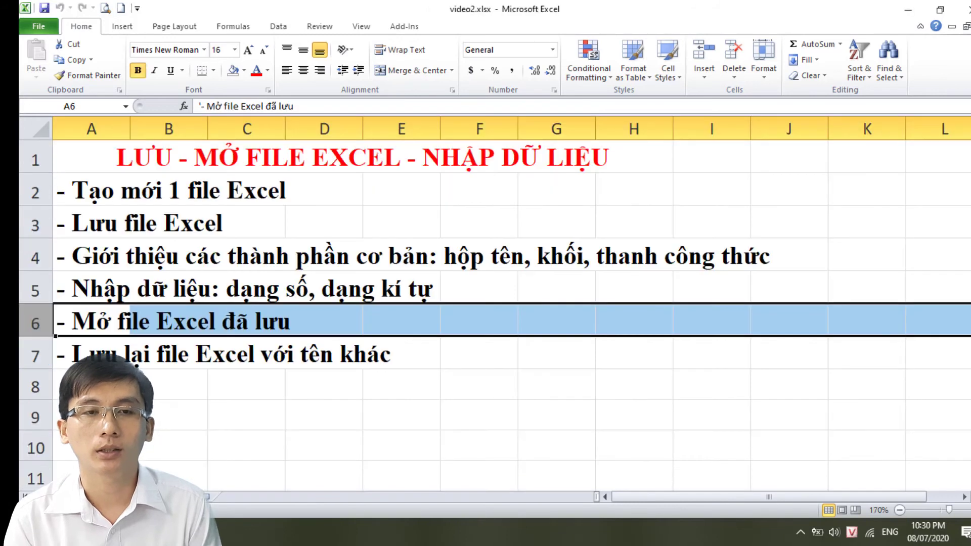
{"action": "left_click", "coordinate": [36, 354]}
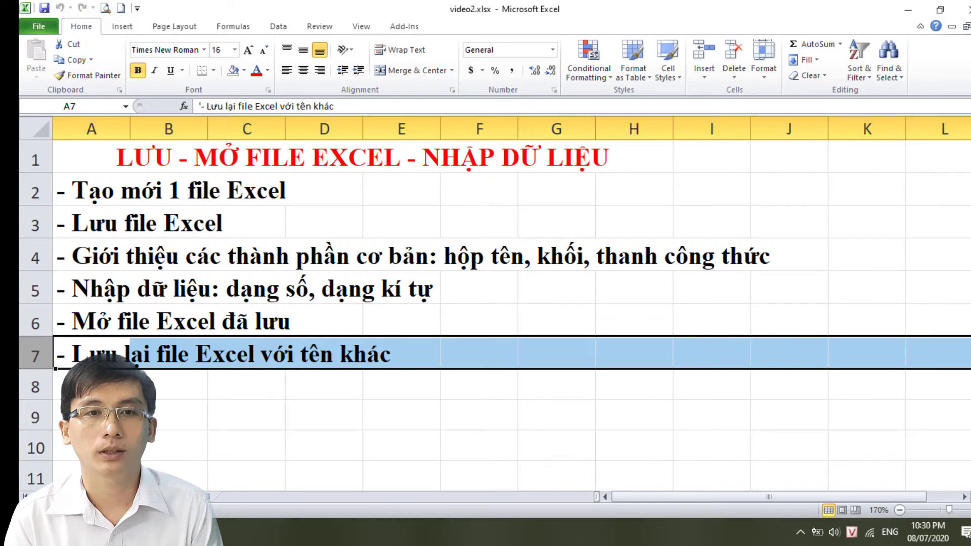
Switch between the two workbooks, highlighting the save-file topic in row 3 of video2.xlsx.
{"action": "left_click", "coordinate": [260, 470]}
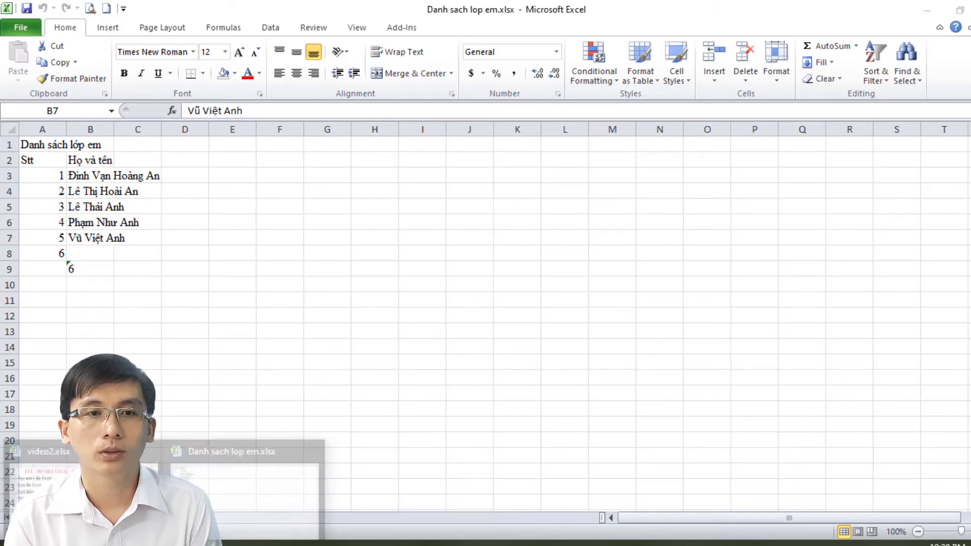
{"action": "left_click", "coordinate": [76, 480]}
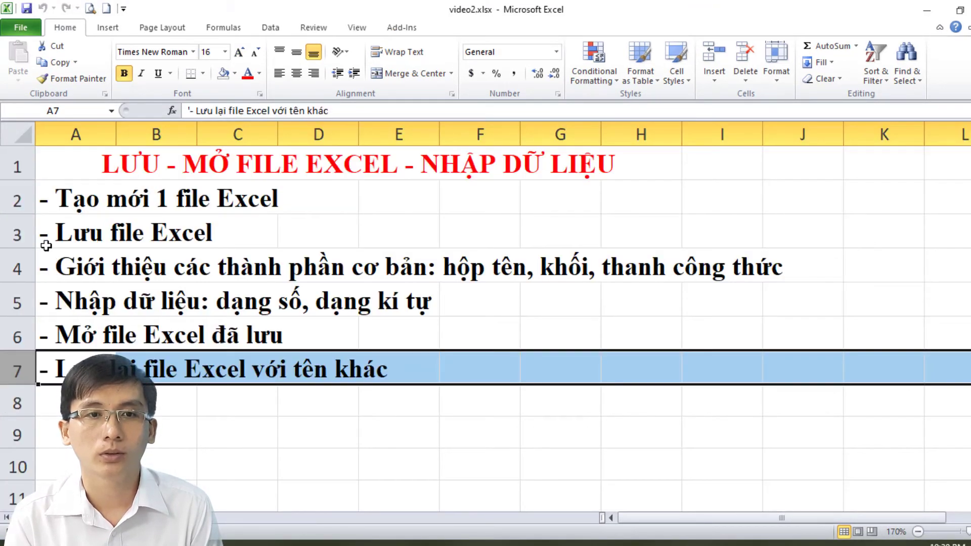
{"action": "left_click", "coordinate": [16, 235]}
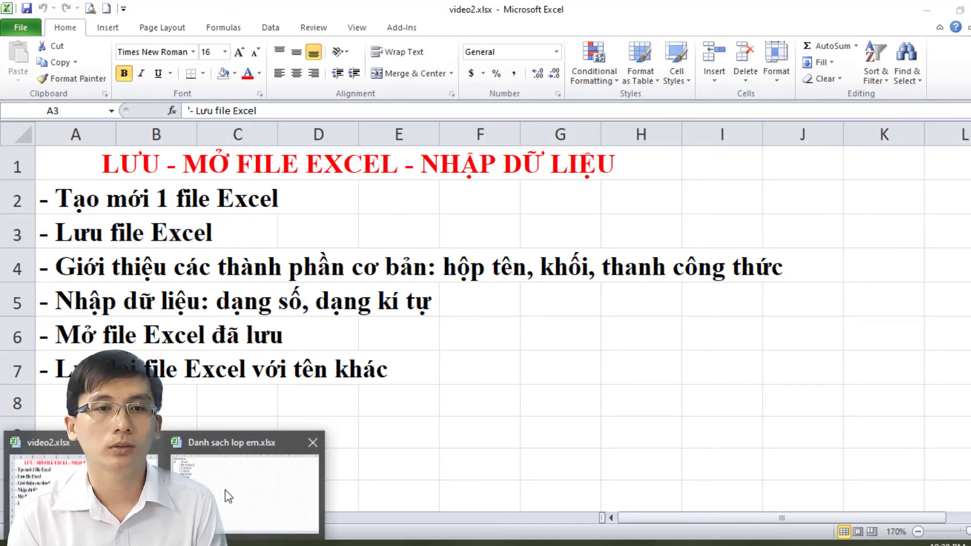
{"action": "left_click", "coordinate": [225, 490]}
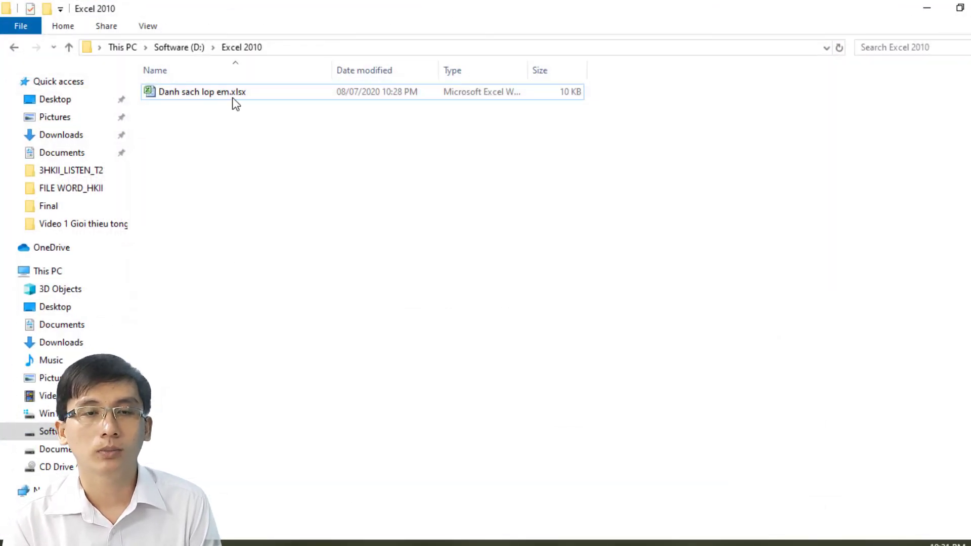
Select Danh sach lop em.xlsx in File Explorer, then bring its Excel window back to front.
{"action": "left_click", "coordinate": [233, 93]}
{"action": "left_click", "coordinate": [244, 197]}
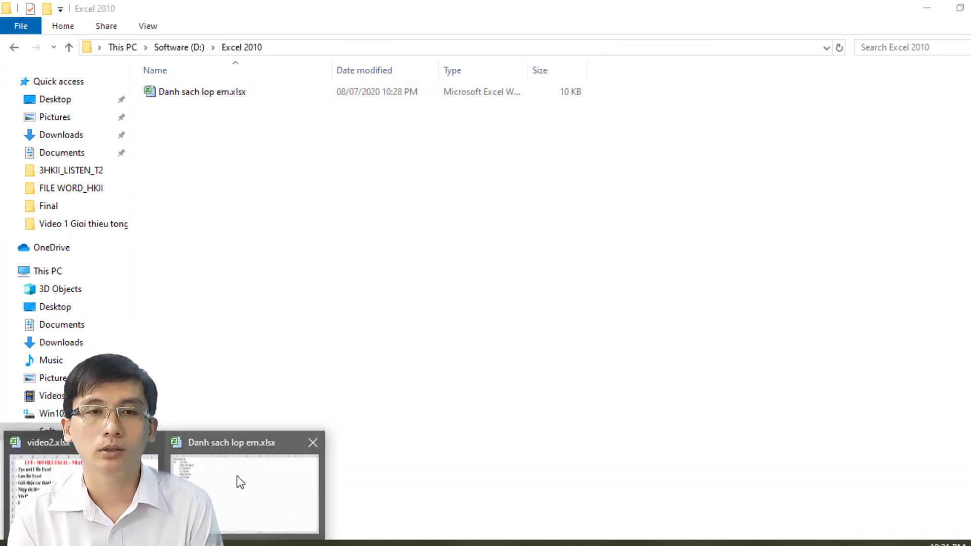
{"action": "left_click", "coordinate": [240, 479]}
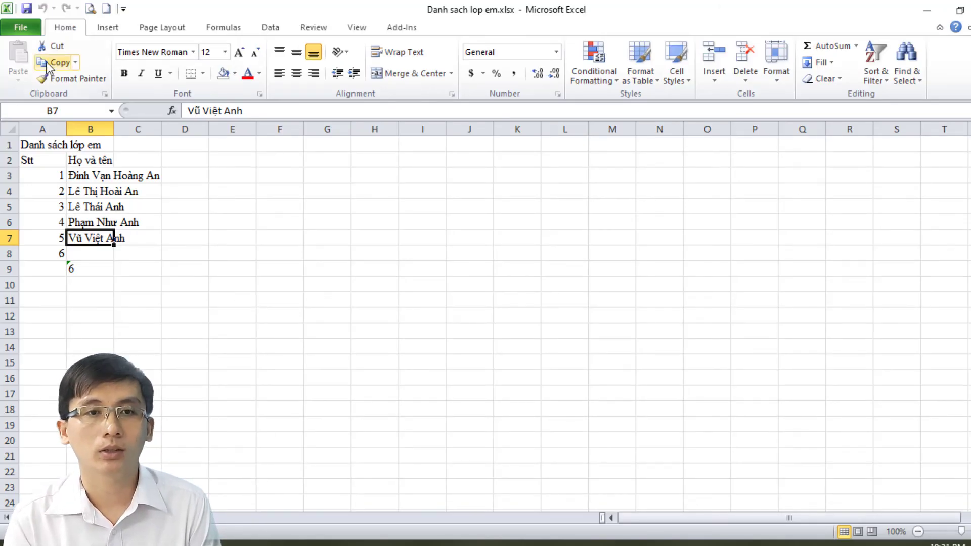
Save a copy of the class list as 'So theo doi theo the luc.xlsx' through Save As.
{"action": "left_click", "coordinate": [21, 29]}
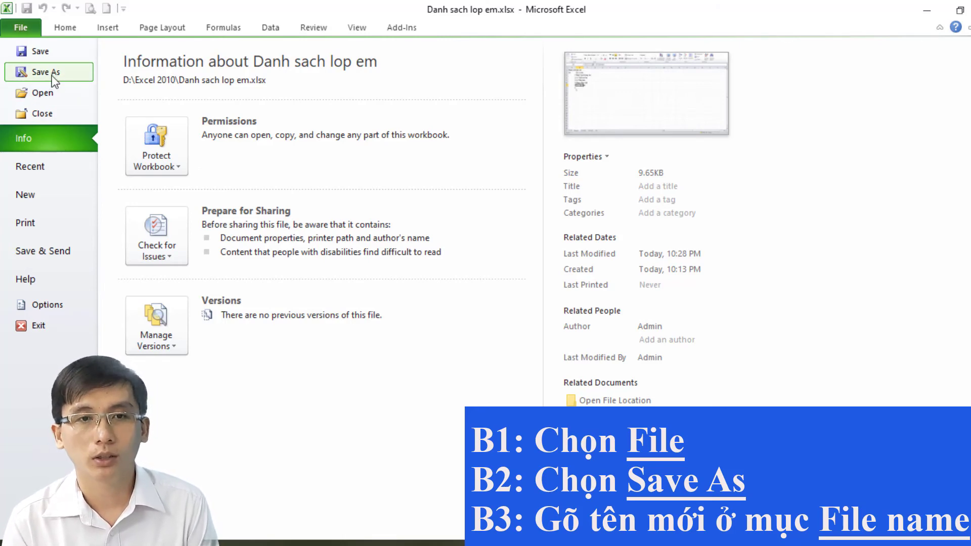
{"action": "left_click", "coordinate": [55, 75]}
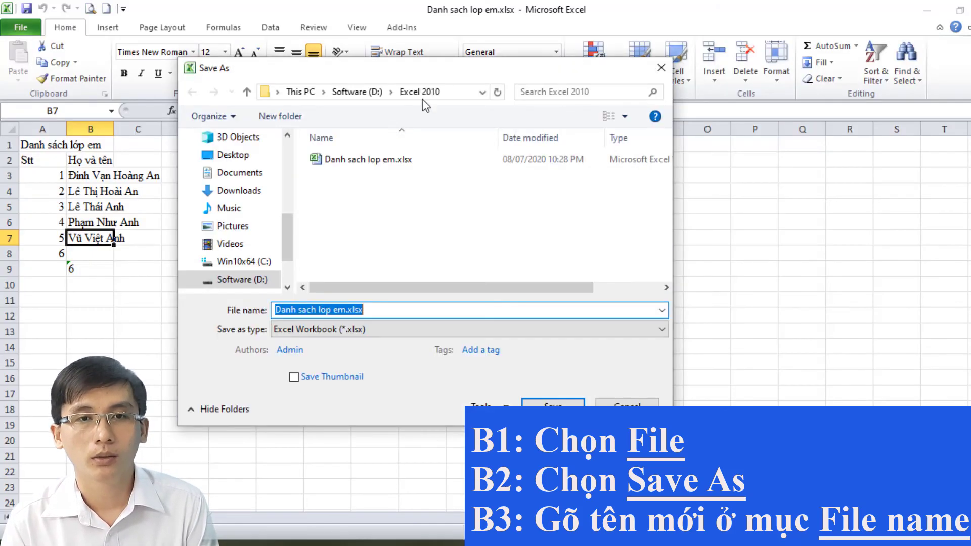
{"action": "left_click_drag", "start_coordinate": [461, 74], "coordinate": [495, 72]}
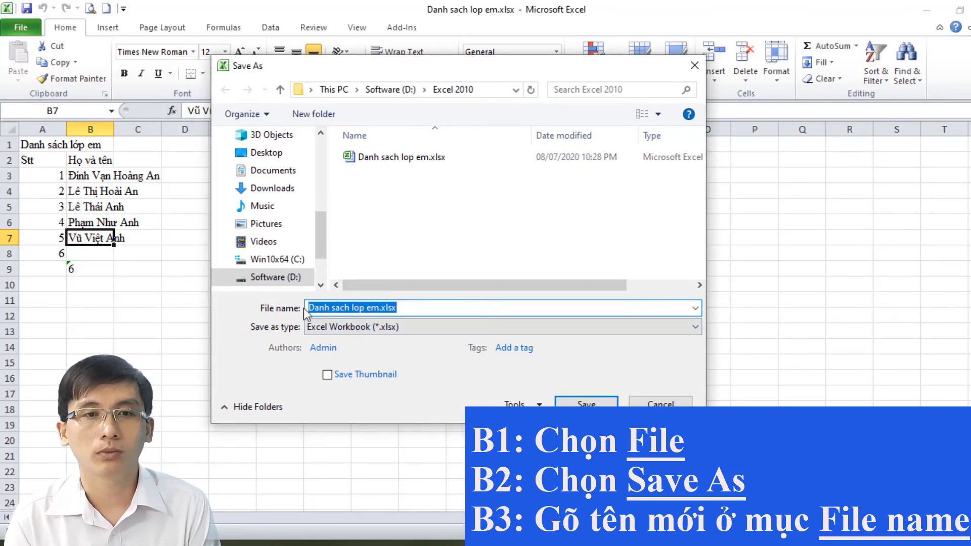
{"action": "left_click", "coordinate": [379, 307]}
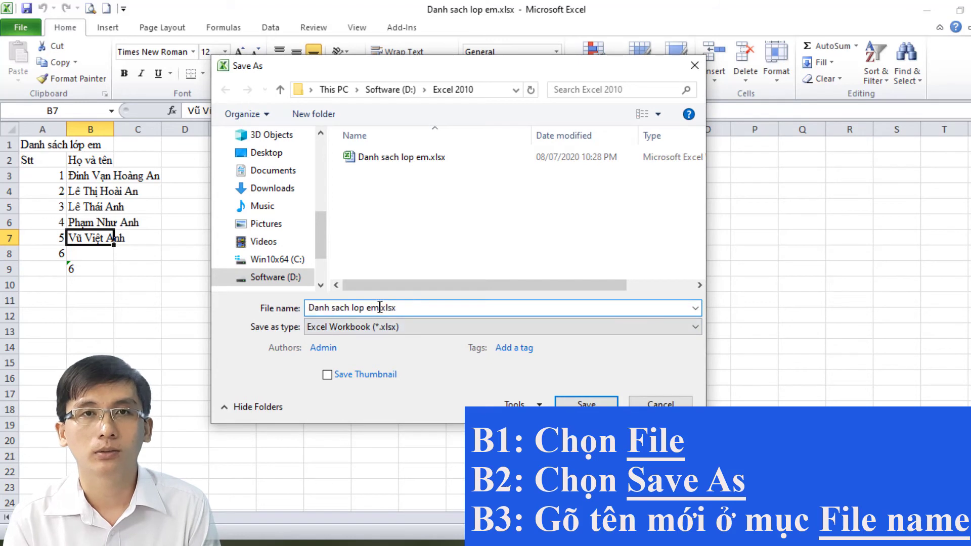
{"action": "key", "text": "BackSpace"}
{"action": "key", "text": "BackSpace"}
{"action": "key", "text": "BackSpace"}
{"action": "key", "text": "BackSpace"}
{"action": "key", "text": "BackSpace"}
{"action": "key", "text": "BackSpace"}
{"action": "type", "text": "So t"}
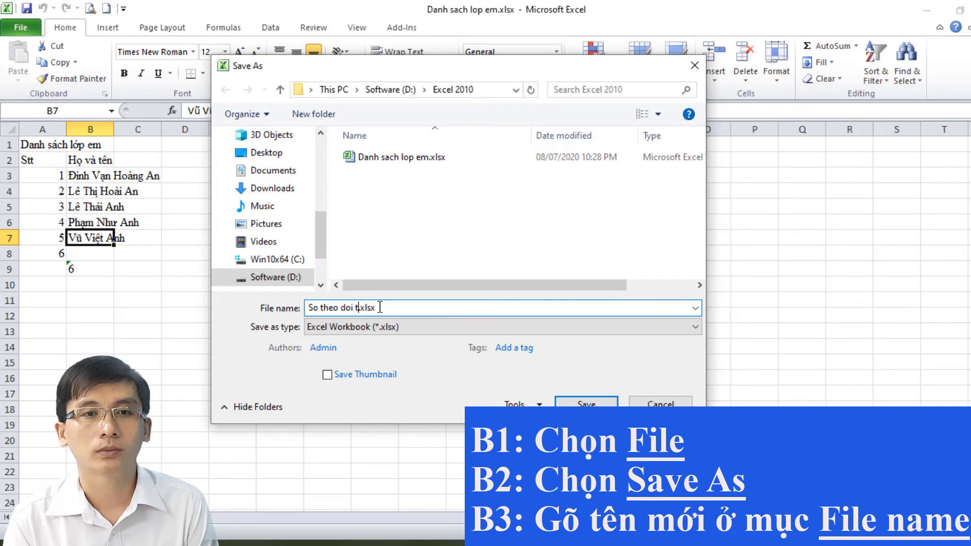
{"action": "type", "text": "heo the lu"}
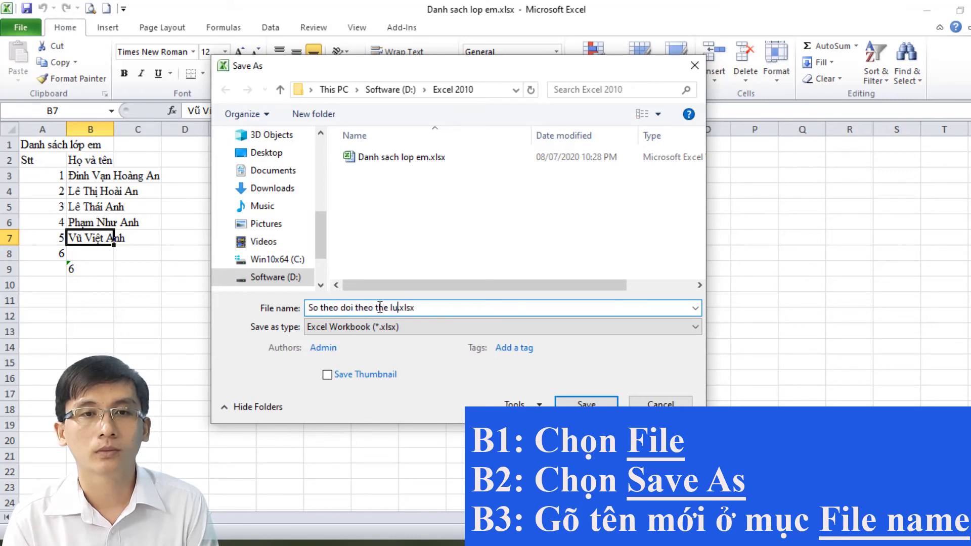
{"action": "type", "text": "c"}
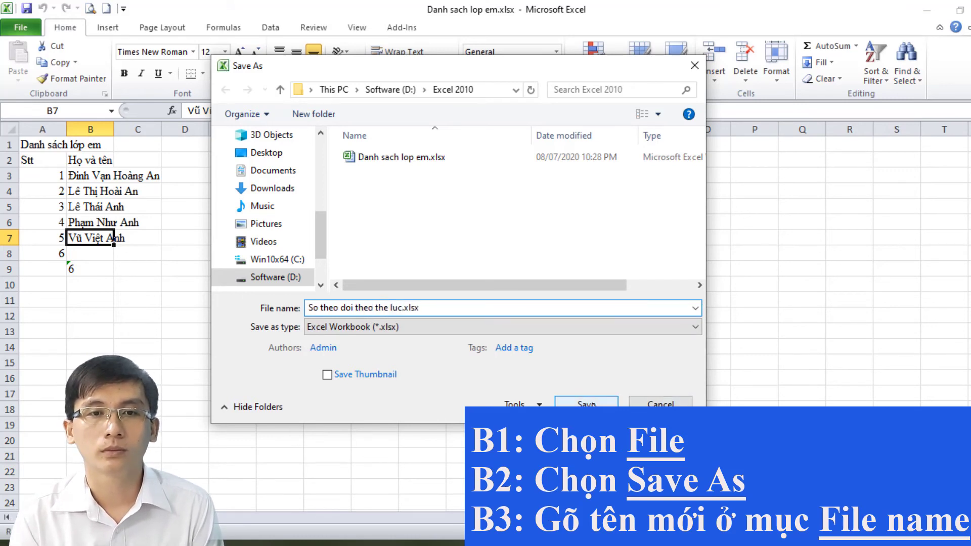
{"action": "left_click", "coordinate": [586, 404]}
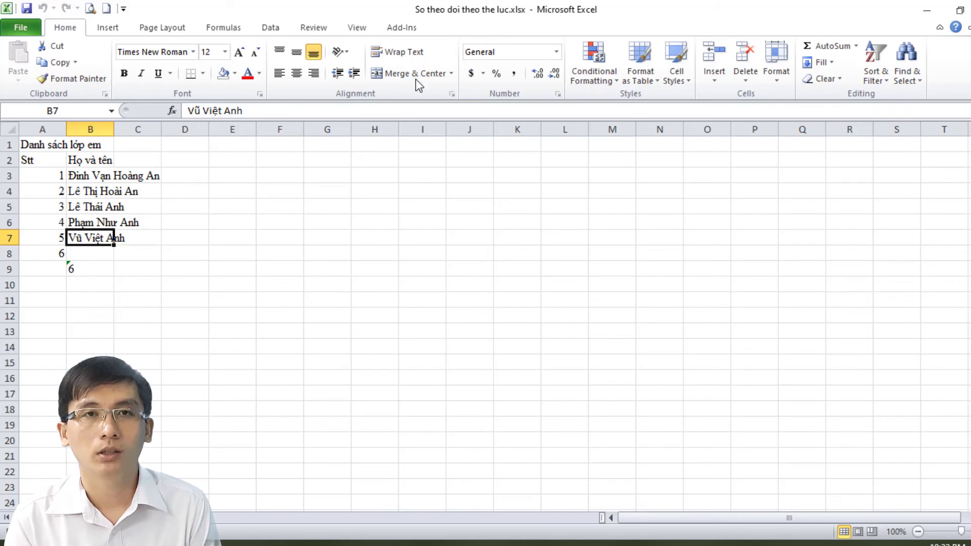
{"action": "left_click", "coordinate": [223, 543]}
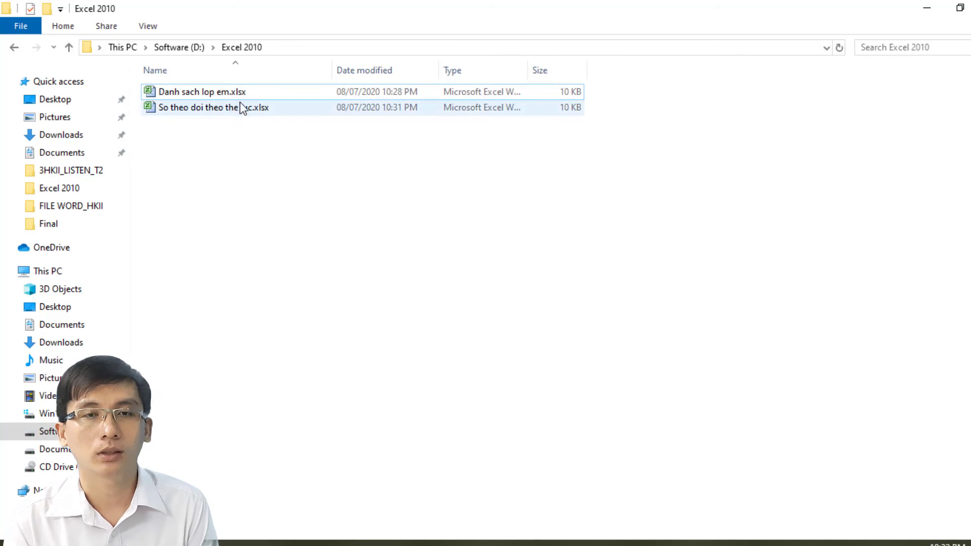
{"action": "mouse_move", "coordinate": [240, 96]}
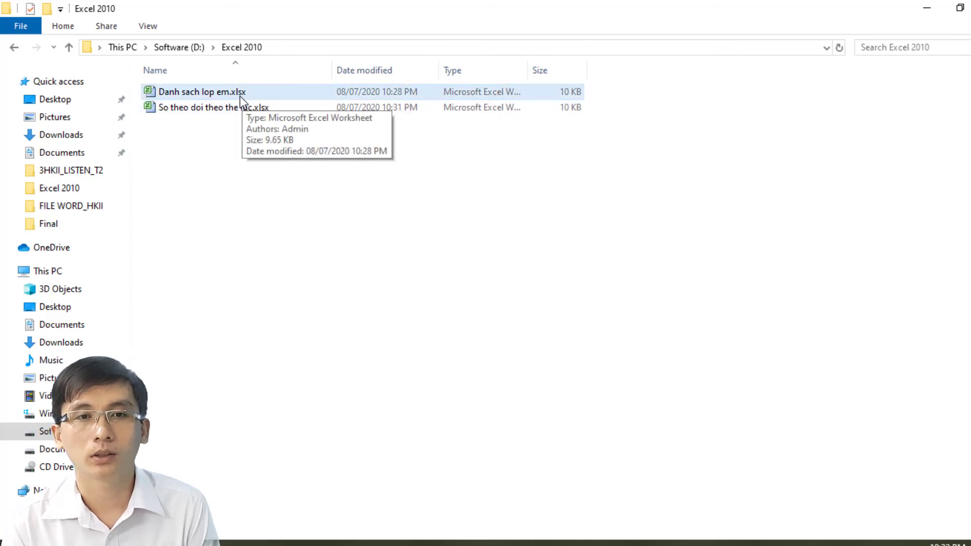
{"action": "left_click", "coordinate": [208, 93]}
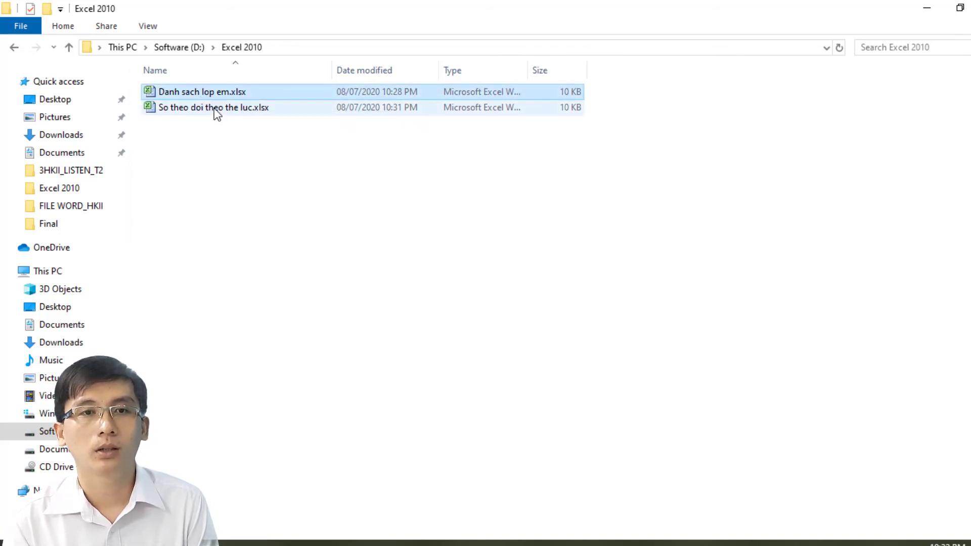
{"action": "left_click", "coordinate": [212, 108]}
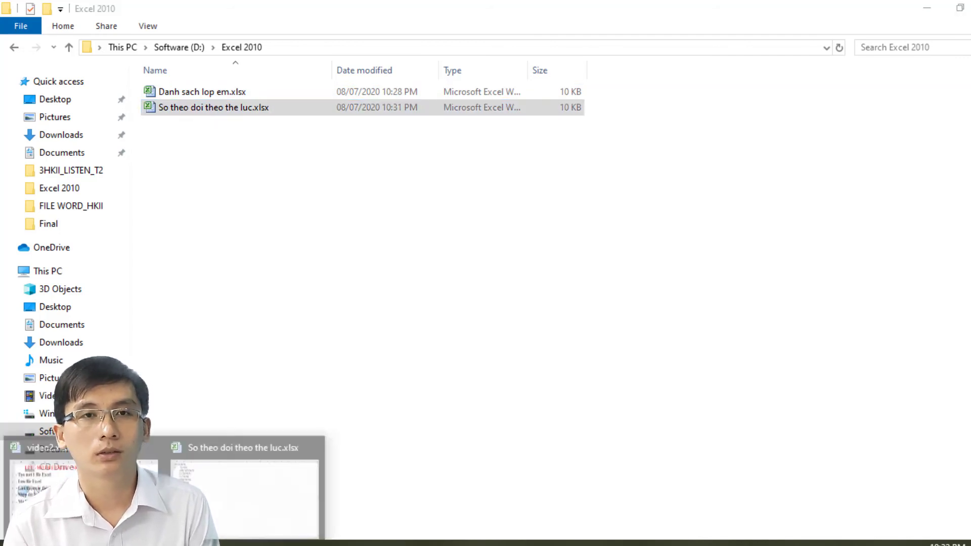
{"action": "left_click", "coordinate": [234, 492]}
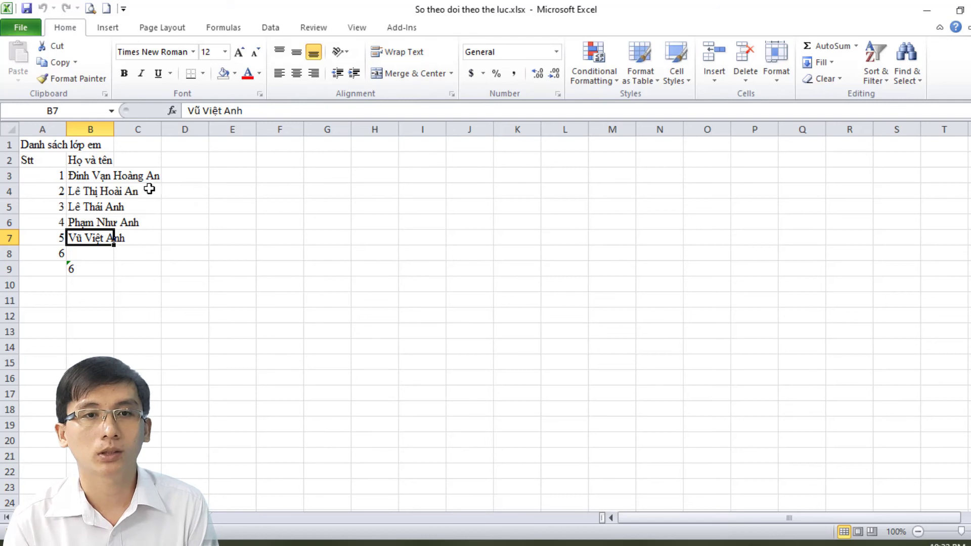
Add the column heading 'Ngày sinh' in cell C2.
{"action": "left_click", "coordinate": [151, 160]}
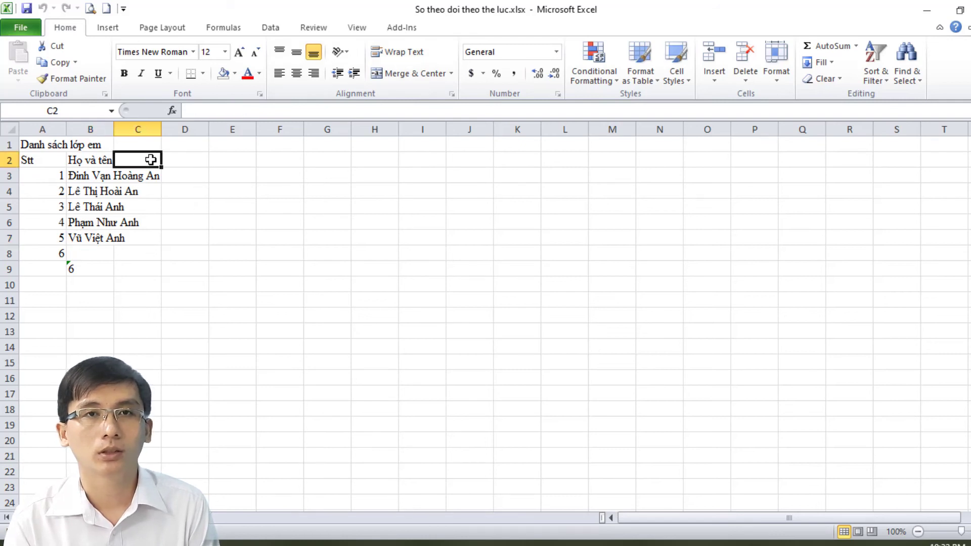
{"action": "type", "text": "Ngày sinh"}
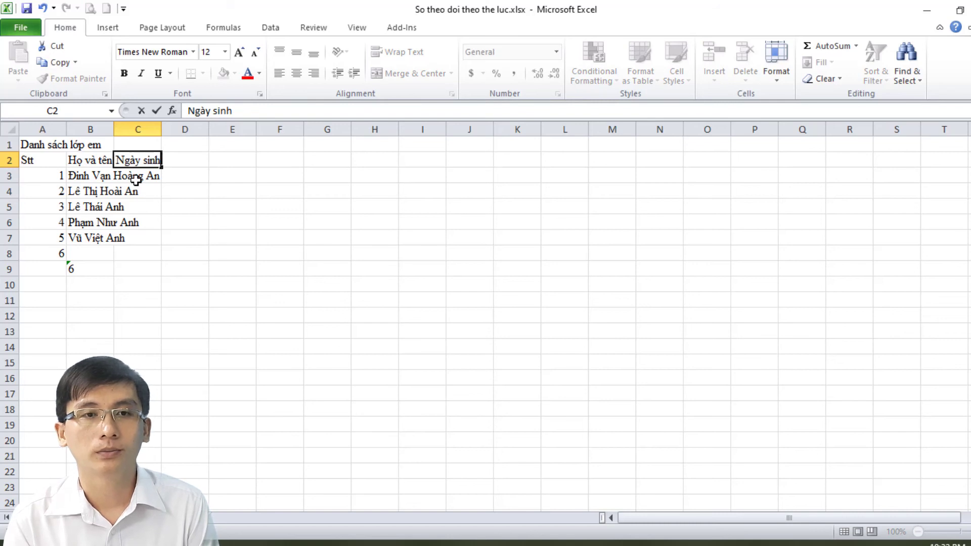
{"action": "left_click", "coordinate": [135, 178]}
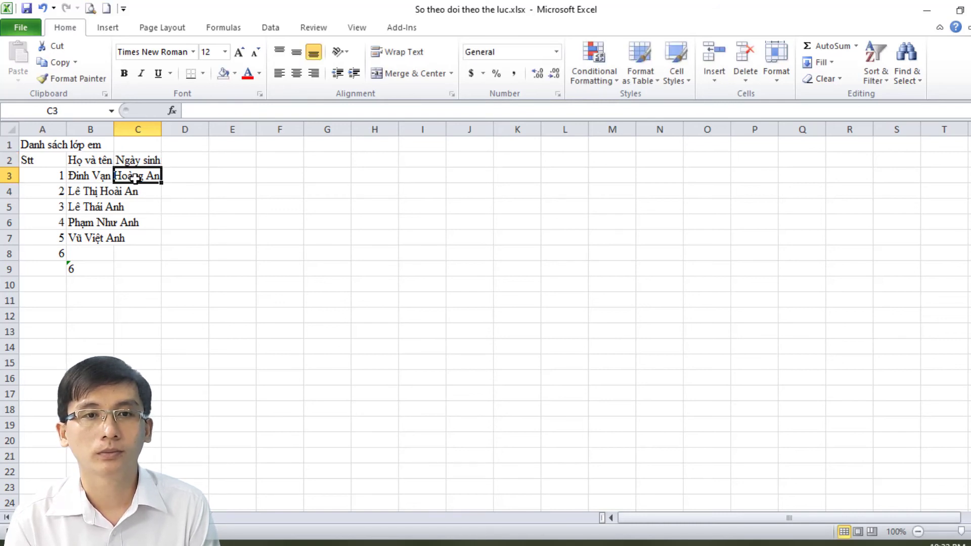
Enter the first birth date 05/12/2006 in C3 and check how it is formatted.
{"action": "type", "text": "'"}
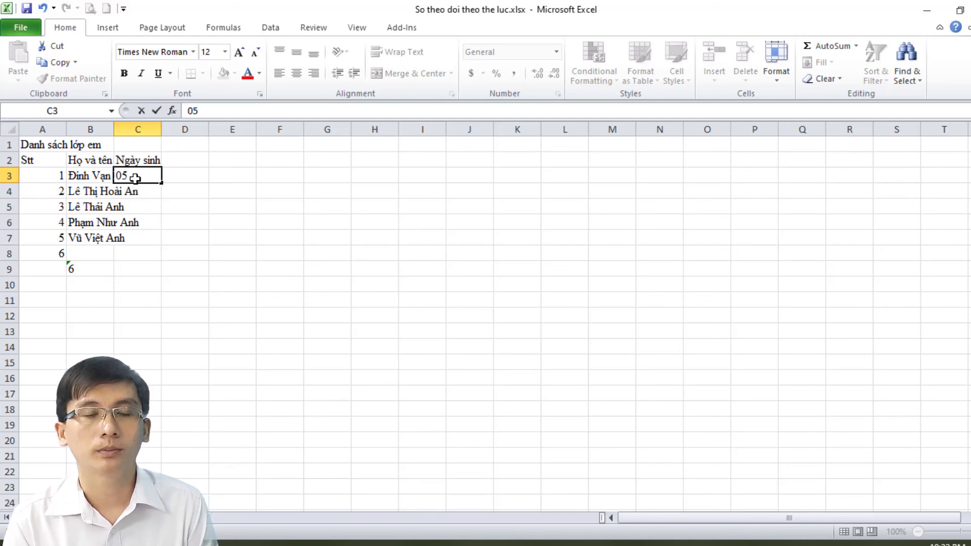
{"action": "type", "text": "12/20"}
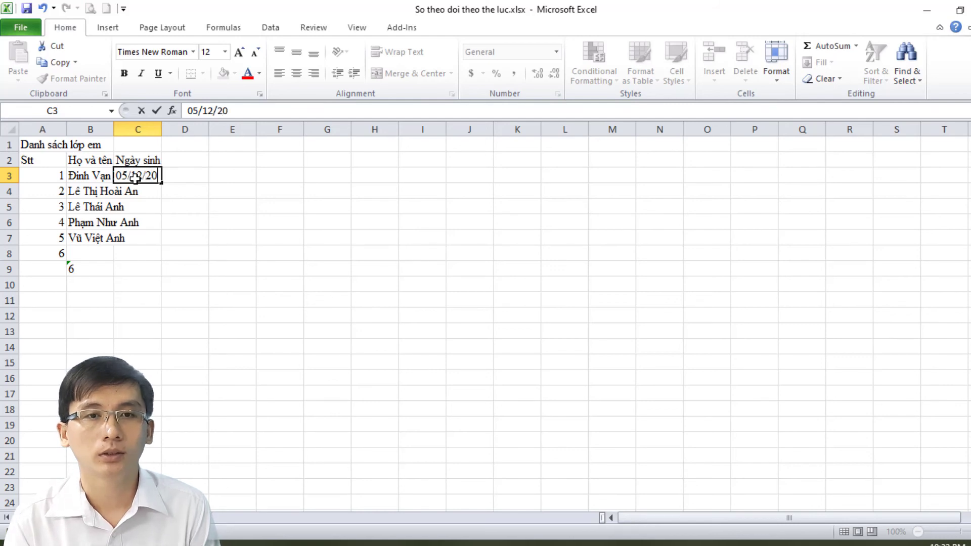
{"action": "type", "text": "06"}
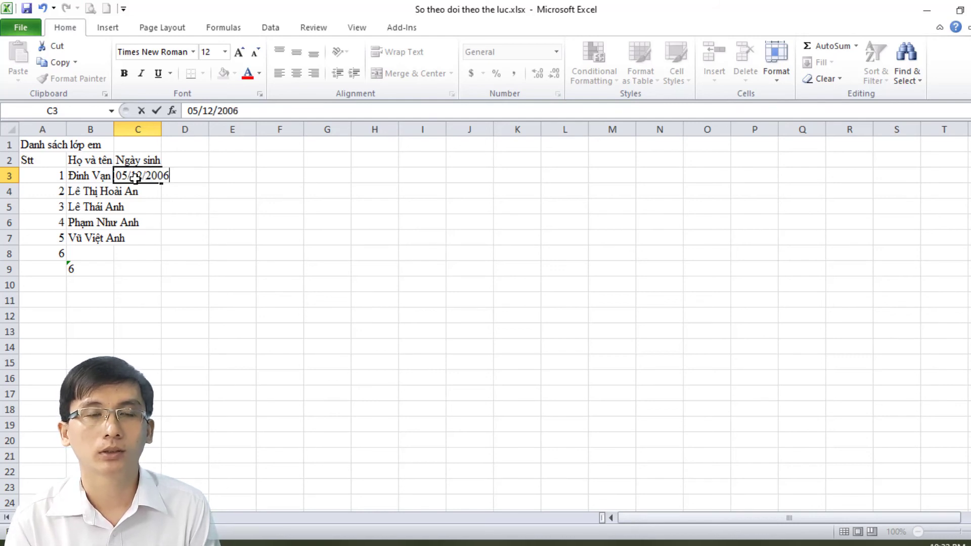
{"action": "key", "text": "Return"}
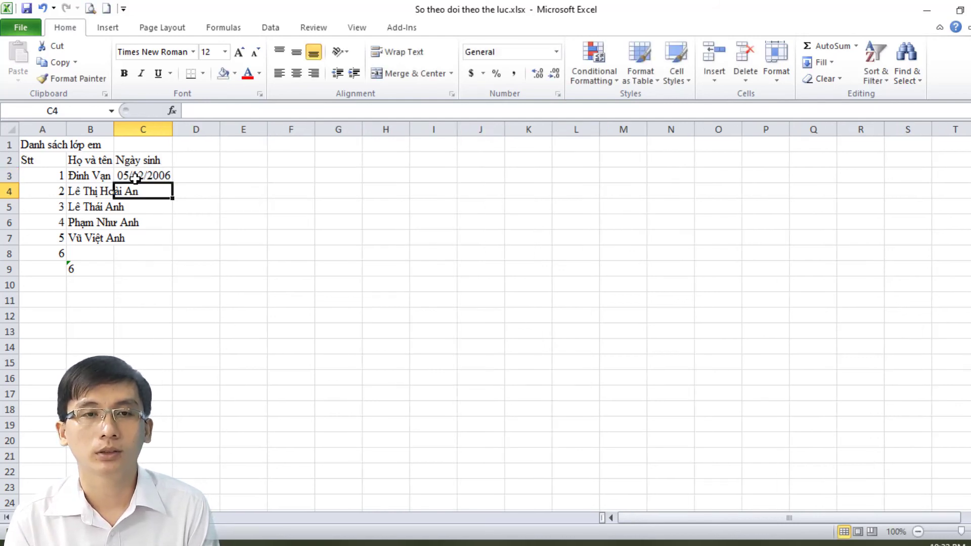
{"action": "left_click", "coordinate": [129, 176]}
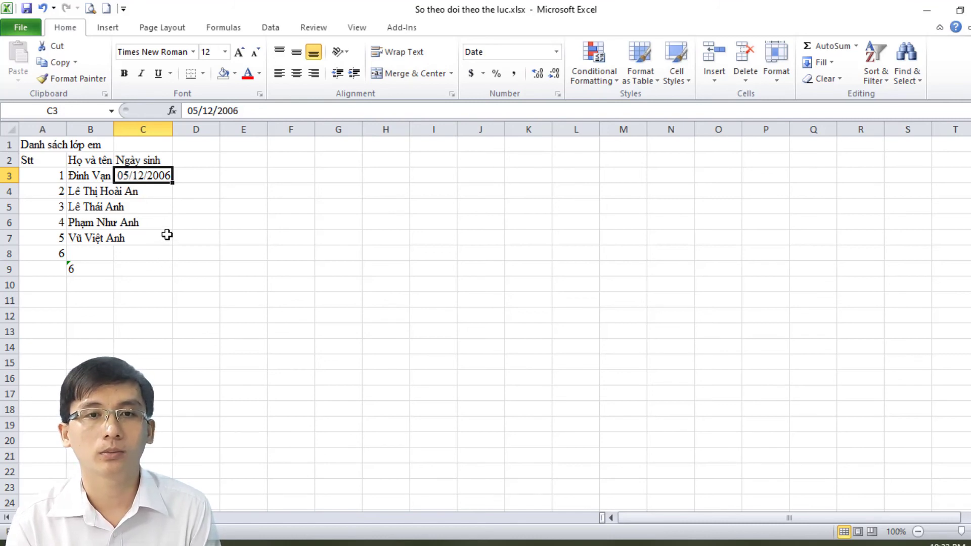
Enter '04/06/2005 as text in C4 and dismiss the save prompt with OK.
{"action": "left_click", "coordinate": [138, 190]}
{"action": "type", "text": "'"}
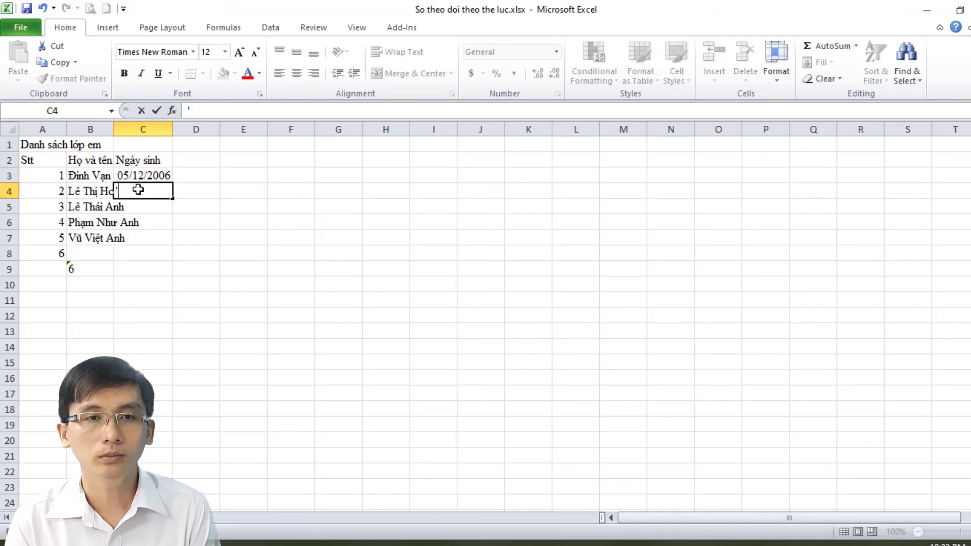
{"action": "type", "text": "04/"}
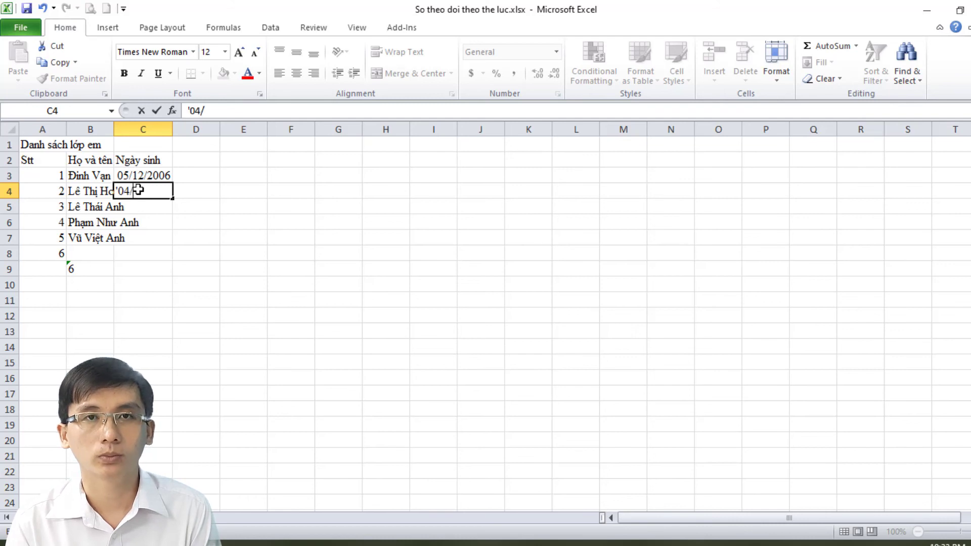
{"action": "type", "text": "06/"}
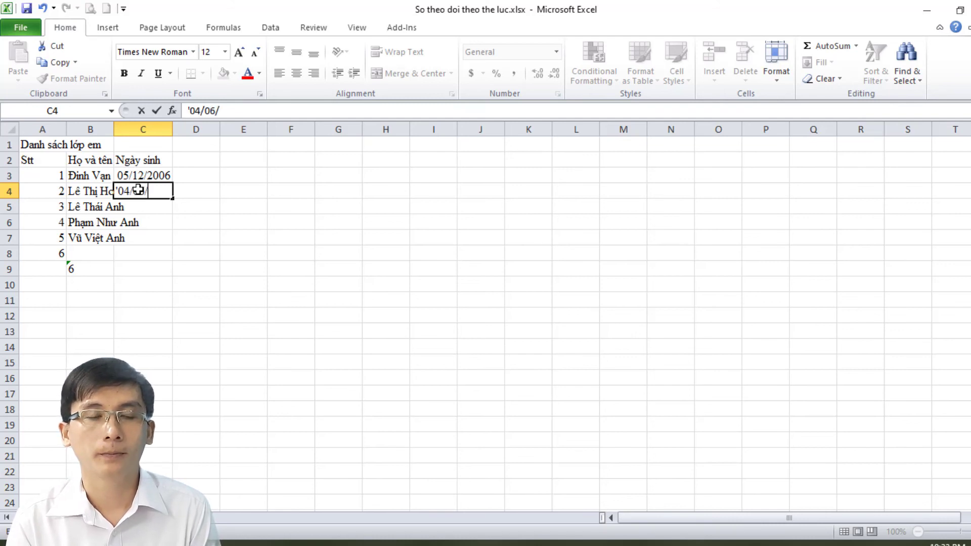
{"action": "type", "text": "2005"}
{"action": "key", "text": "Return"}
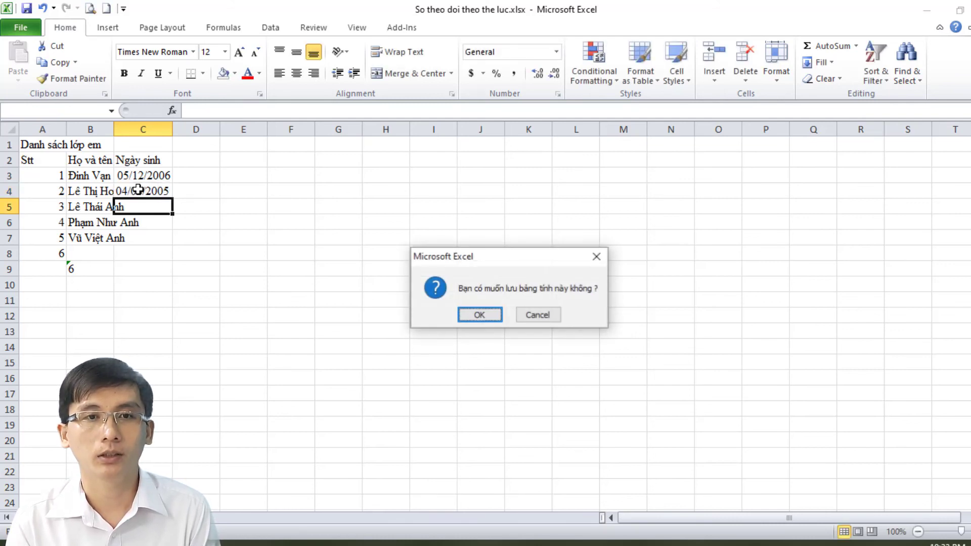
{"action": "left_click", "coordinate": [458, 313]}
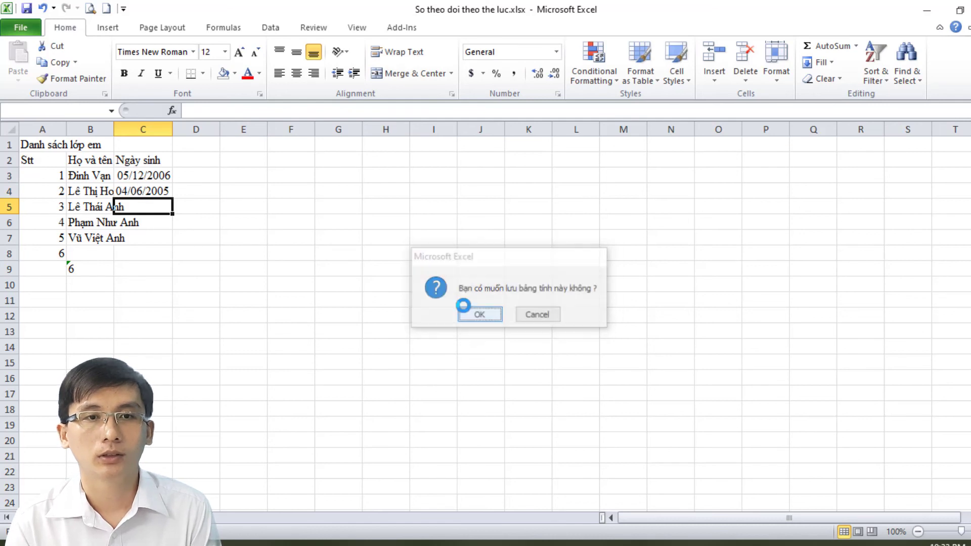
{"action": "left_click", "coordinate": [146, 193]}
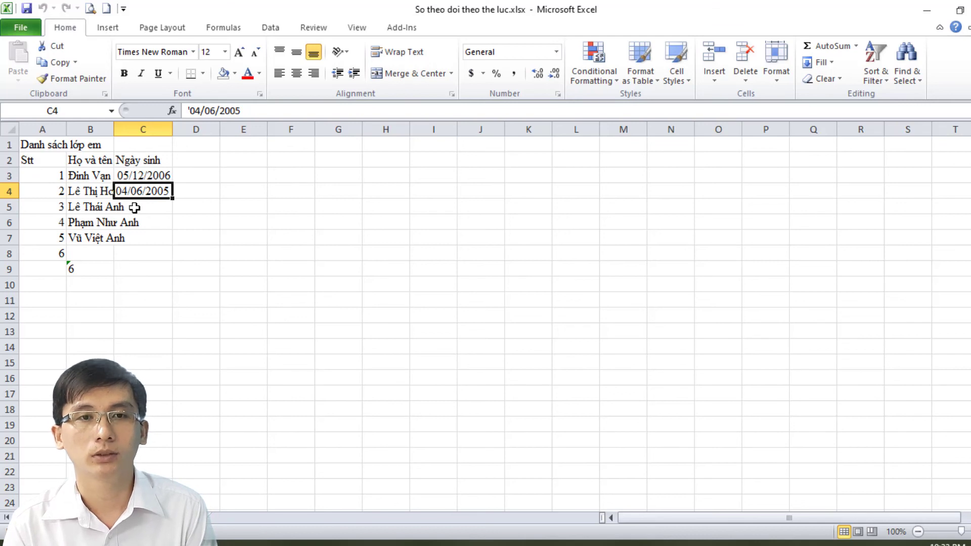
{"action": "left_click", "coordinate": [137, 207]}
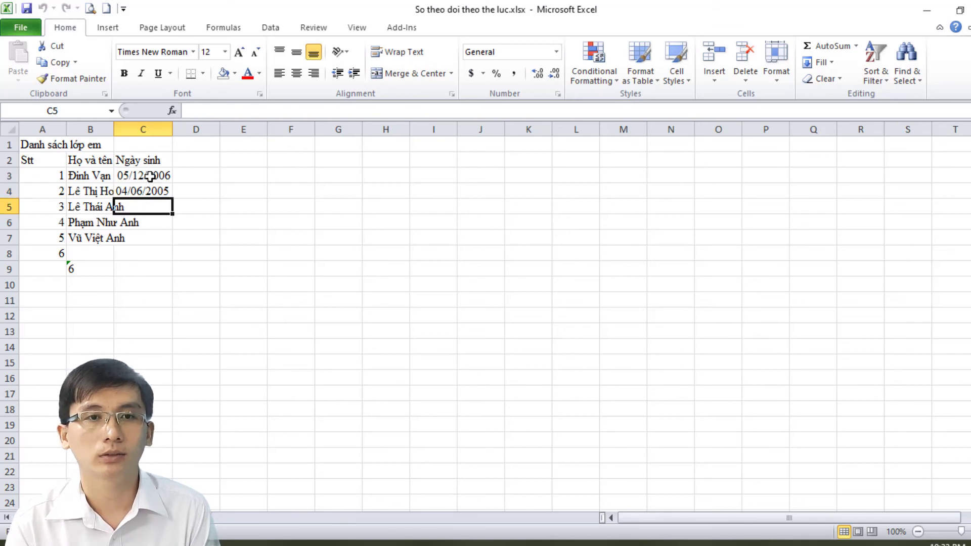
Enter the third birth date 03/12/2004 in cell C5.
{"action": "double_click", "coordinate": [130, 207]}
{"action": "type", "text": "'"}
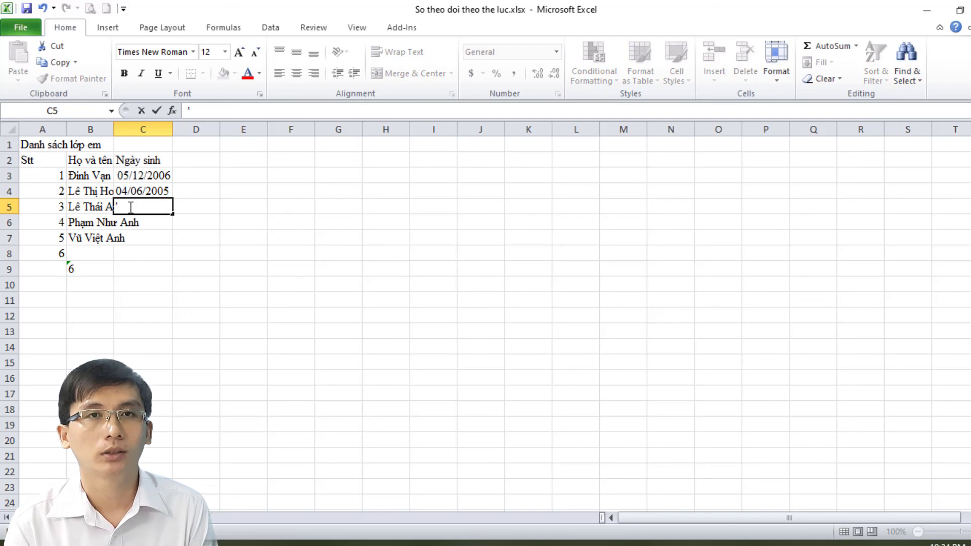
{"action": "type", "text": "03/12/2"}
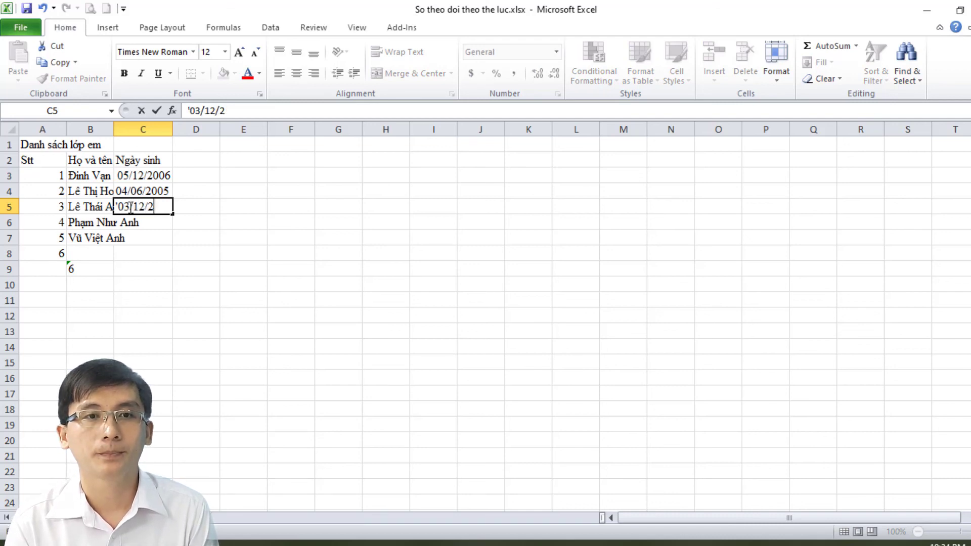
{"action": "type", "text": "004"}
{"action": "key", "text": "Return"}
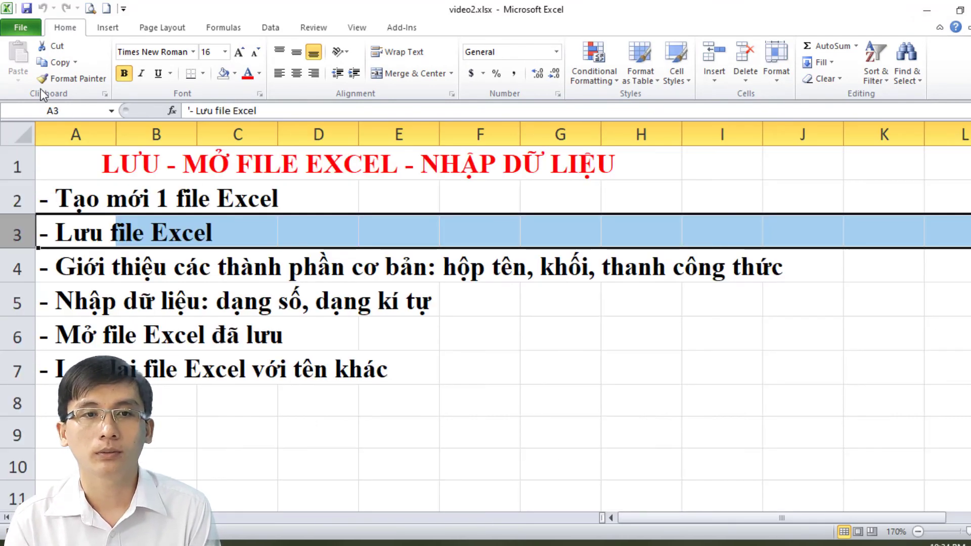
Open Danh sach lop em.xlsx from D:\Excel 2010 with File > Open.
{"action": "left_click", "coordinate": [39, 31]}
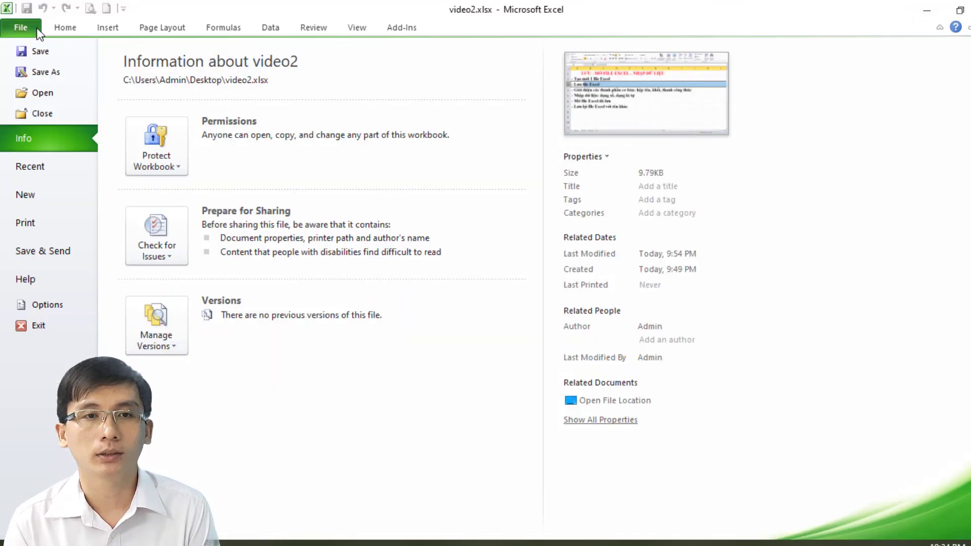
{"action": "left_click", "coordinate": [50, 95]}
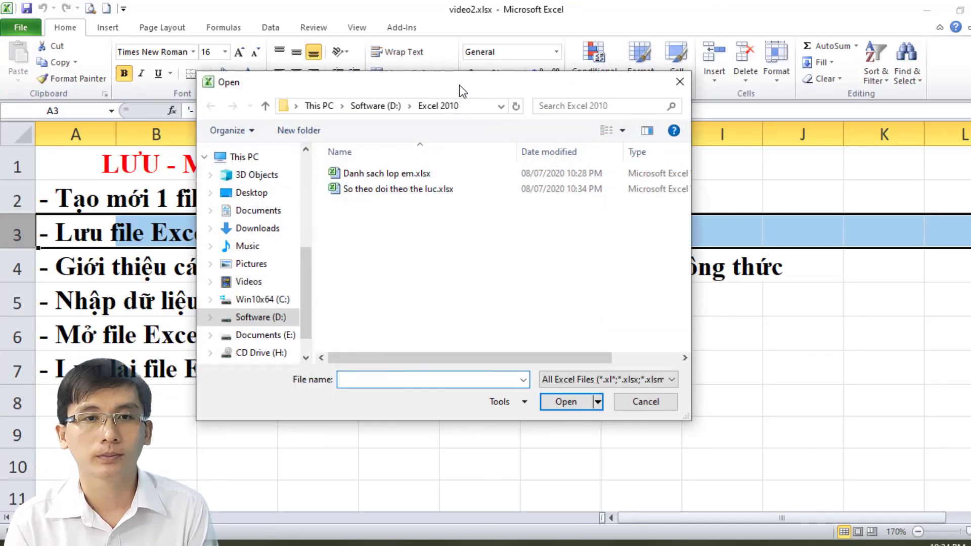
{"action": "left_click_drag", "start_coordinate": [478, 91], "coordinate": [481, 109]}
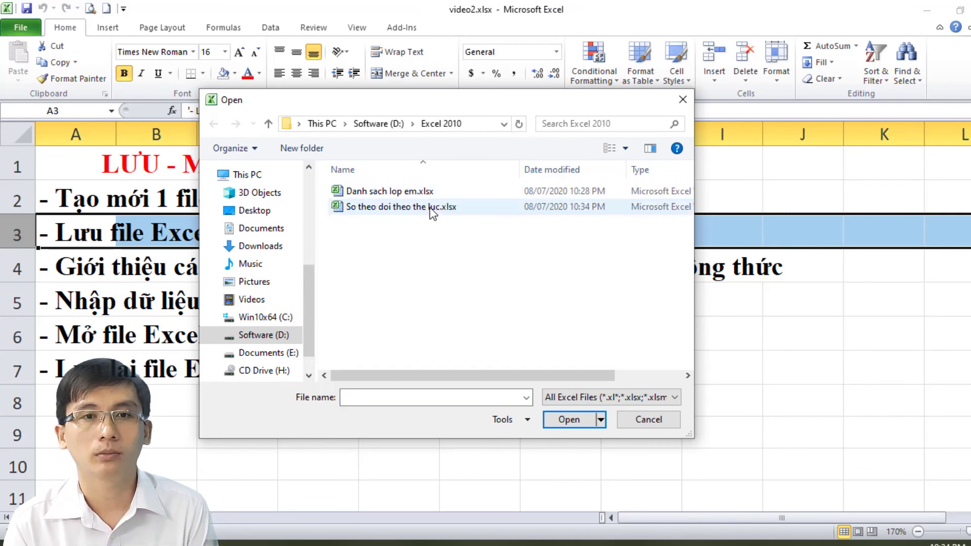
{"action": "double_click", "coordinate": [391, 192]}
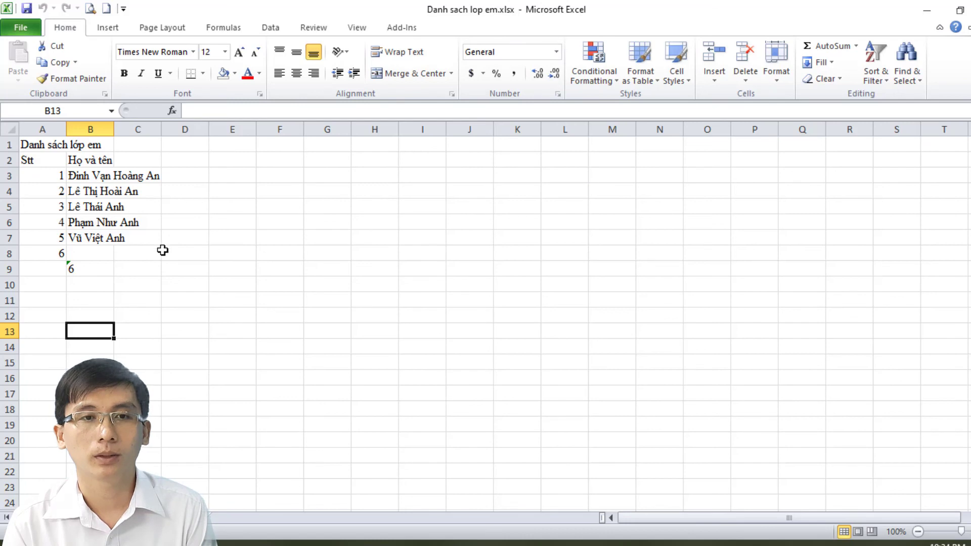
Check B7 in the original list, reopen So theo doi theo the luc.xlsx, then return to video2.xlsx.
{"action": "left_click", "coordinate": [62, 240]}
{"action": "left_click", "coordinate": [89, 238]}
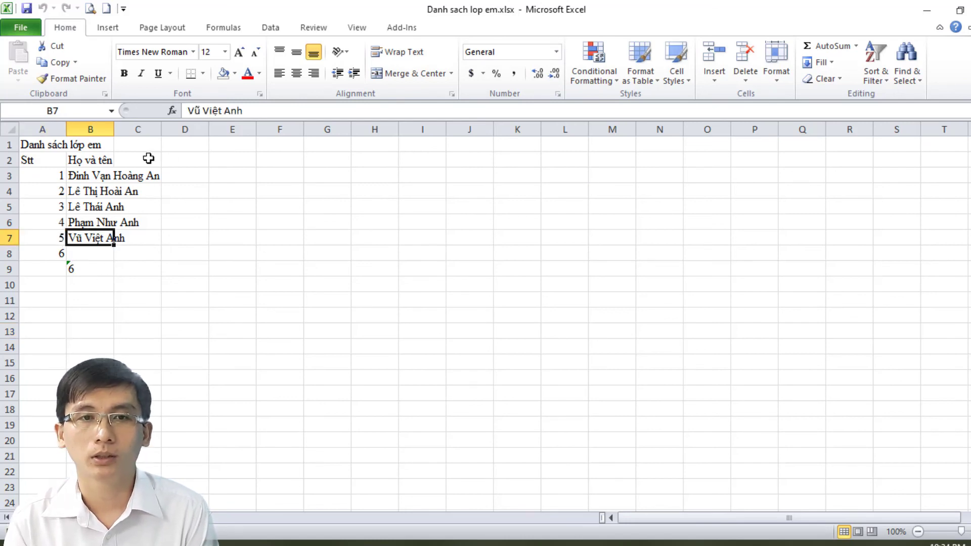
{"action": "left_click", "coordinate": [22, 26]}
{"action": "left_click", "coordinate": [42, 93]}
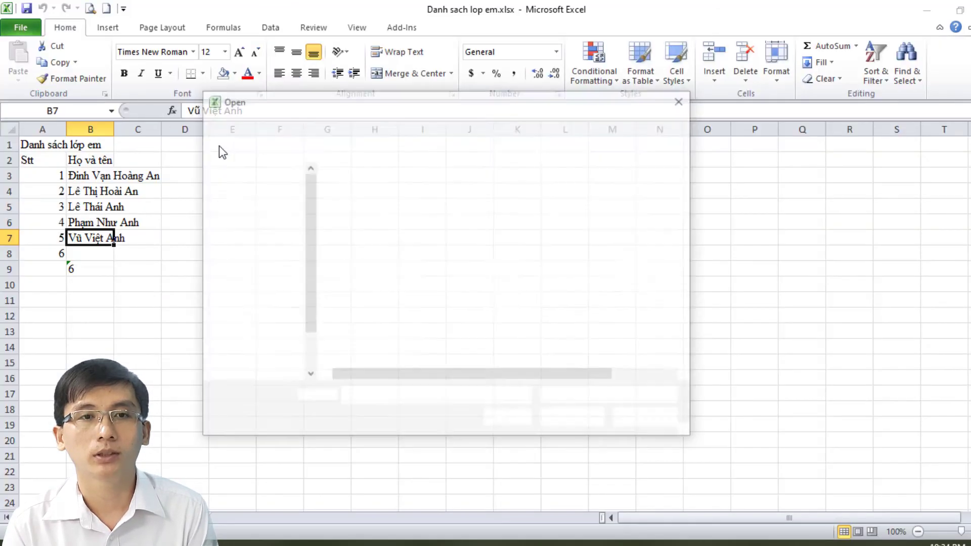
{"action": "double_click", "coordinate": [411, 208]}
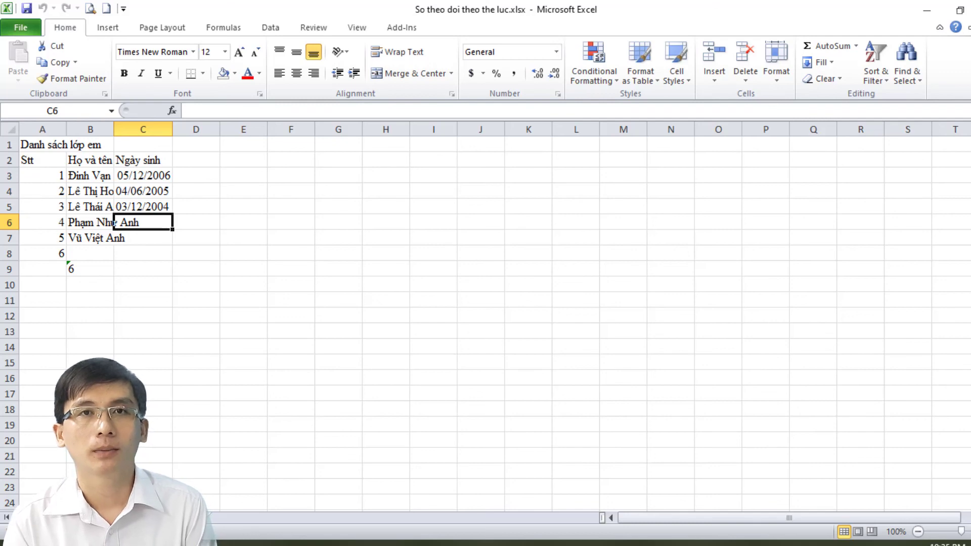
{"action": "left_click", "coordinate": [76, 475]}
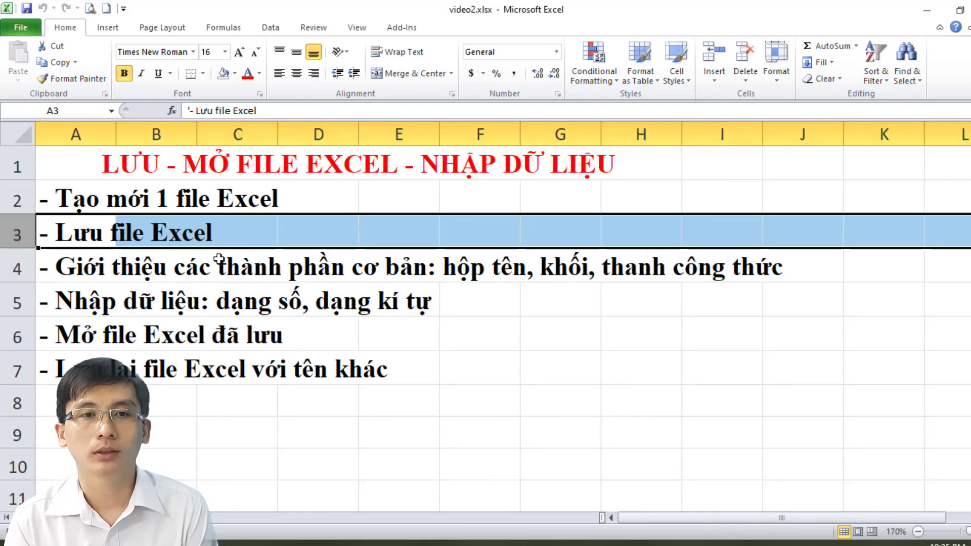